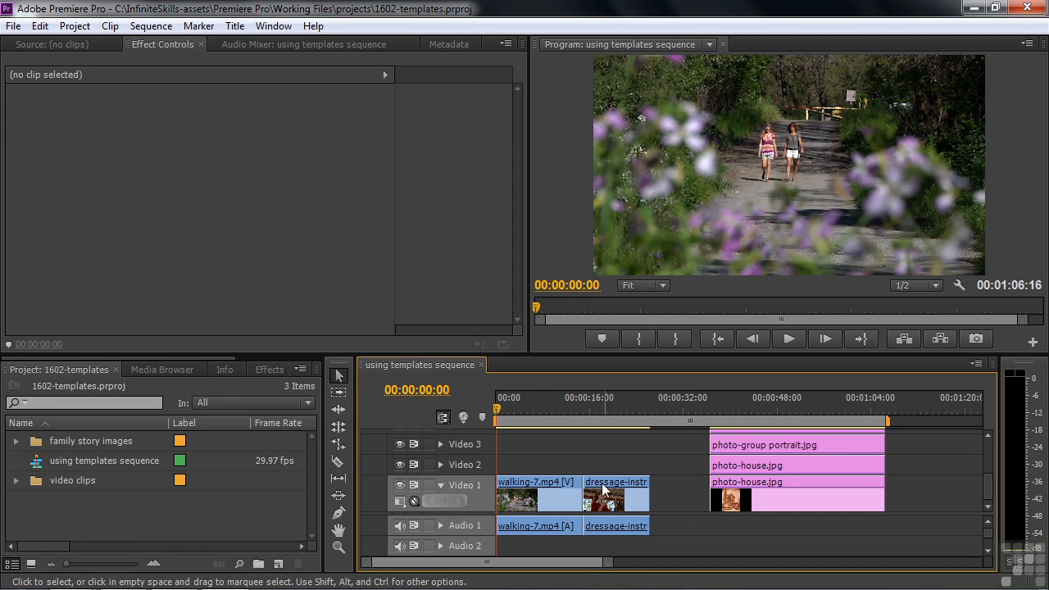
Show the empty Source monitor in the top-left frame using the Shift+2 shortcut.
mouse_move(549, 484)
key("shift+2")
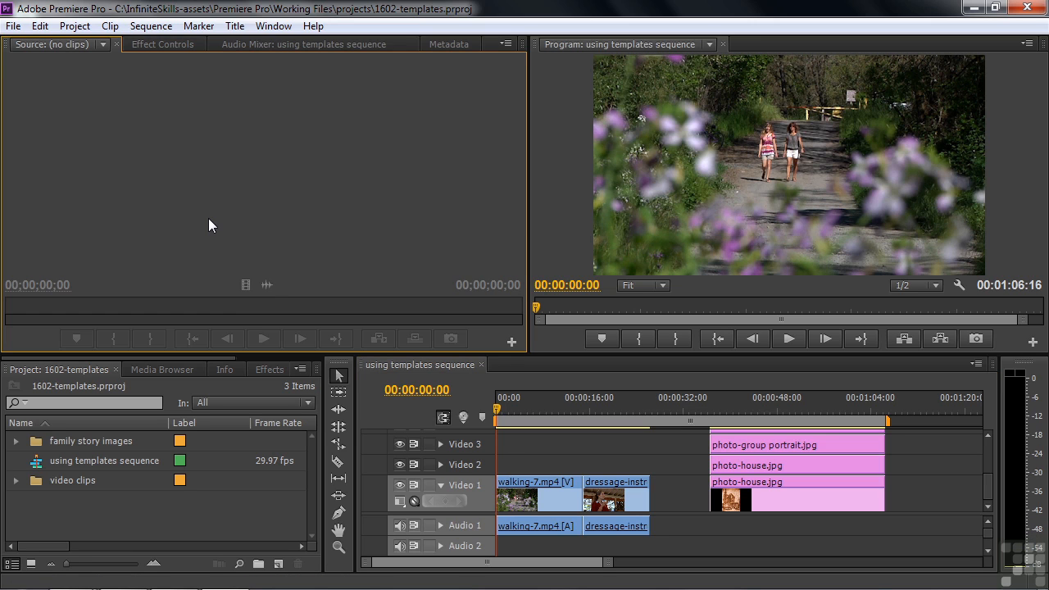
left_click(14, 25)
mouse_move(14, 46)
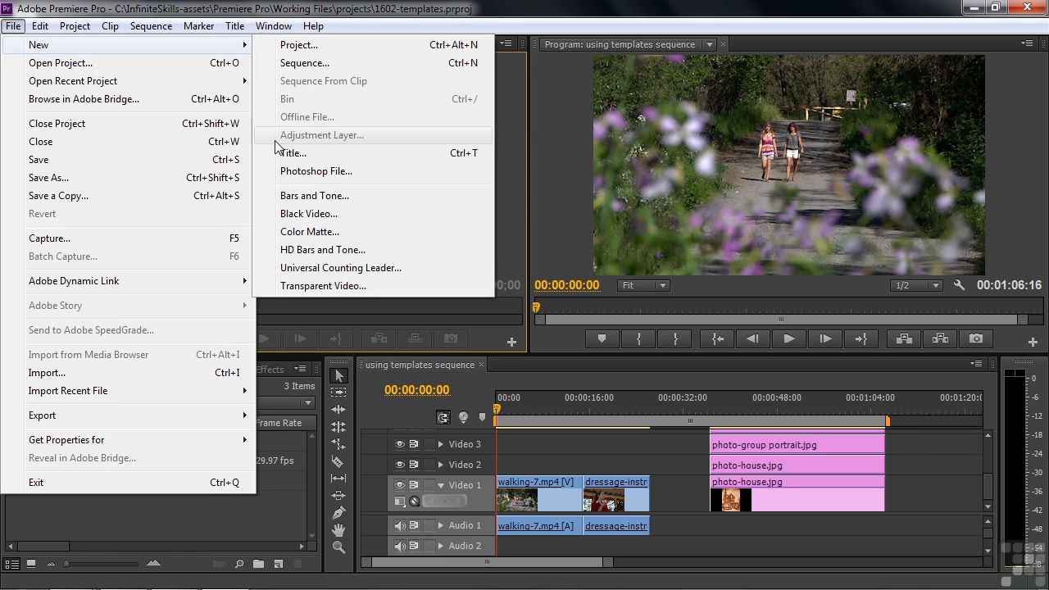
left_click(291, 154)
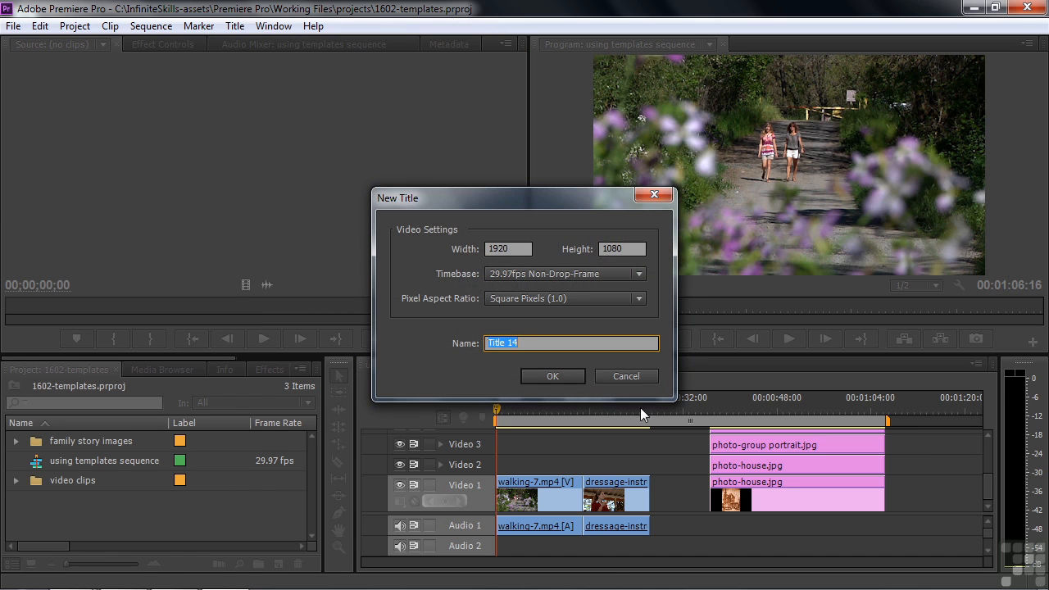
left_click(626, 376)
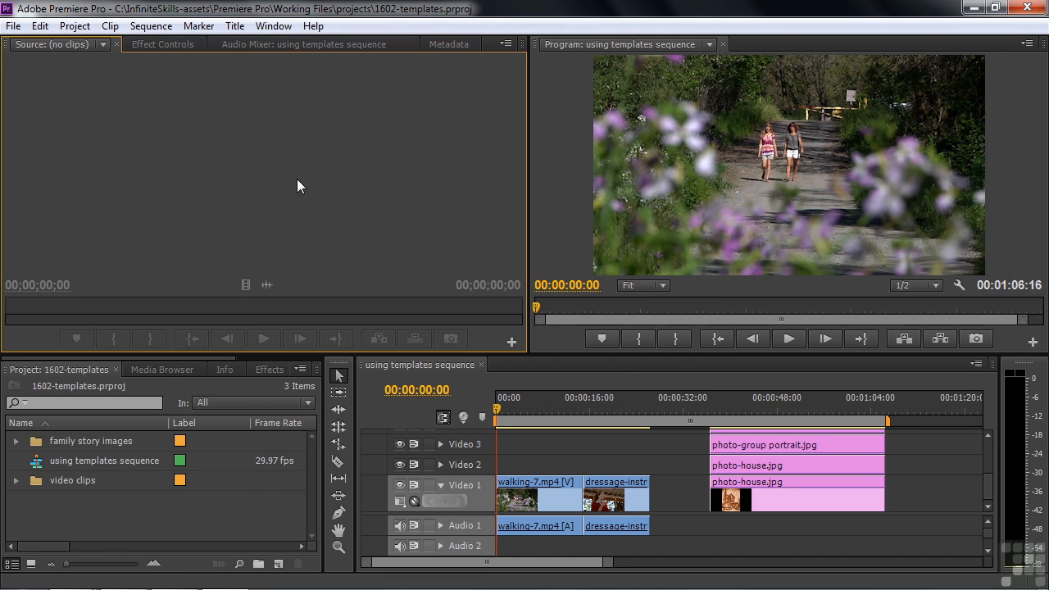
left_click(233, 28)
mouse_move(344, 51)
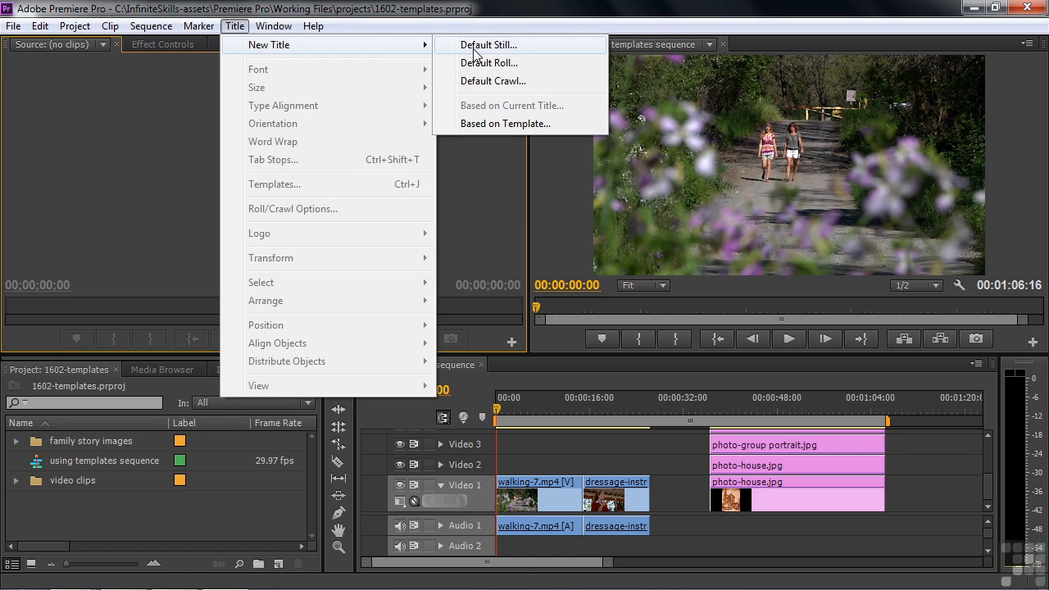
left_click(489, 124)
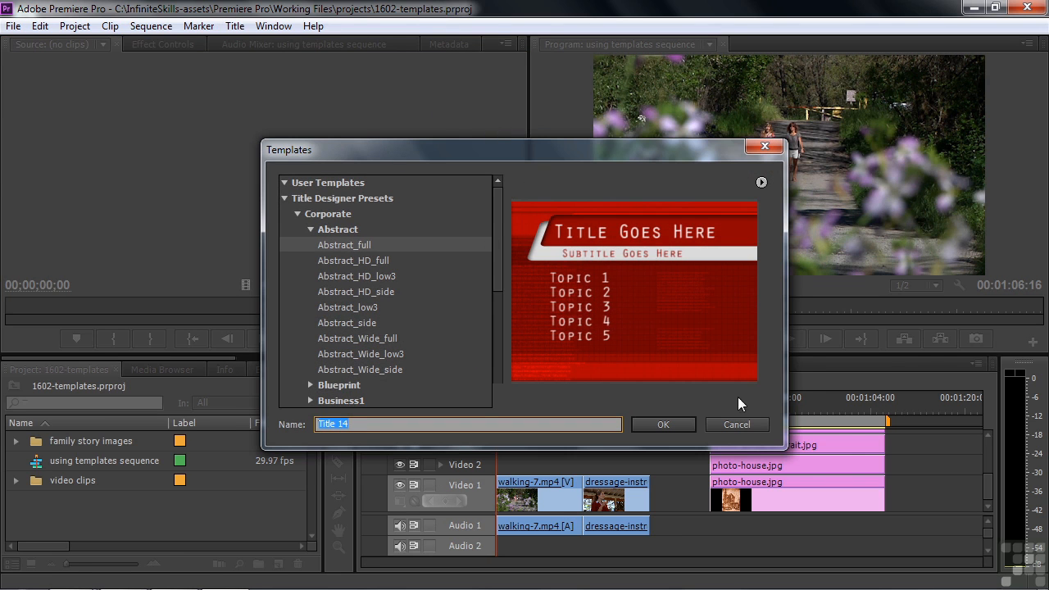
left_click(737, 425)
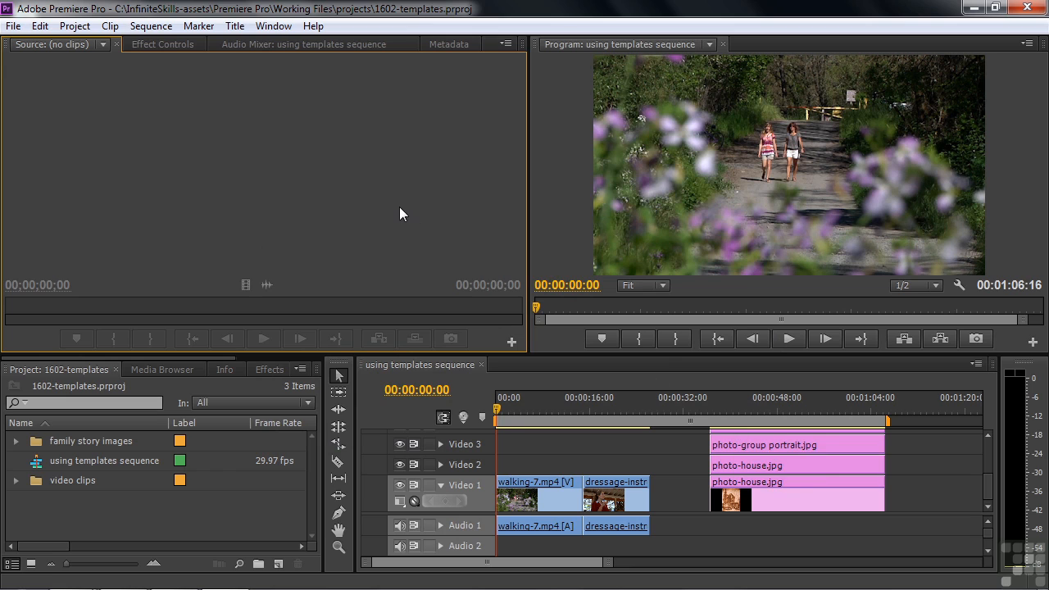
Create a new 1920×1080 title named 'Location super' from the Project panel.
left_click(278, 565)
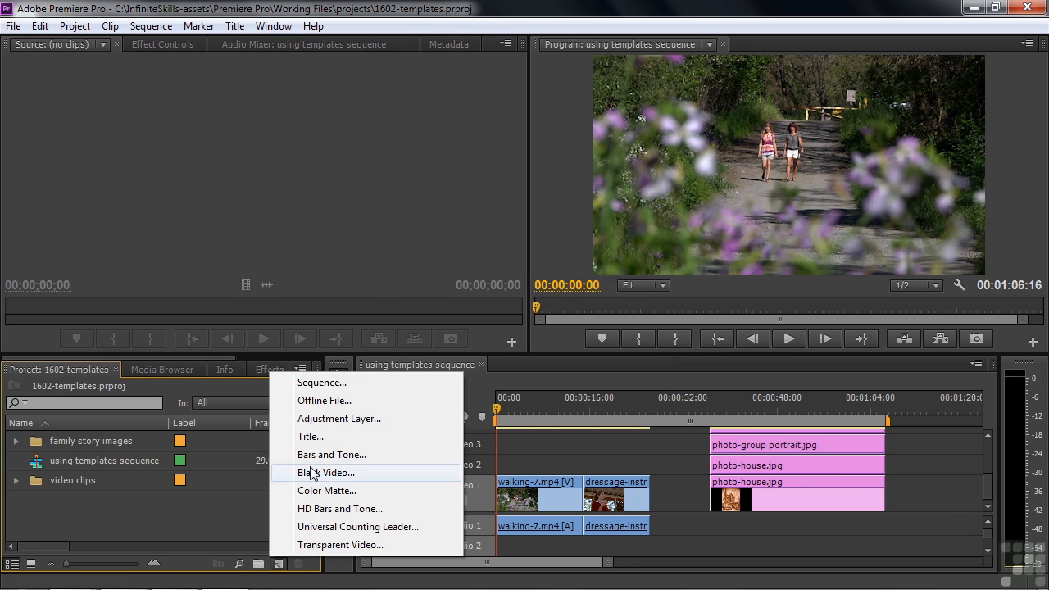
left_click(314, 436)
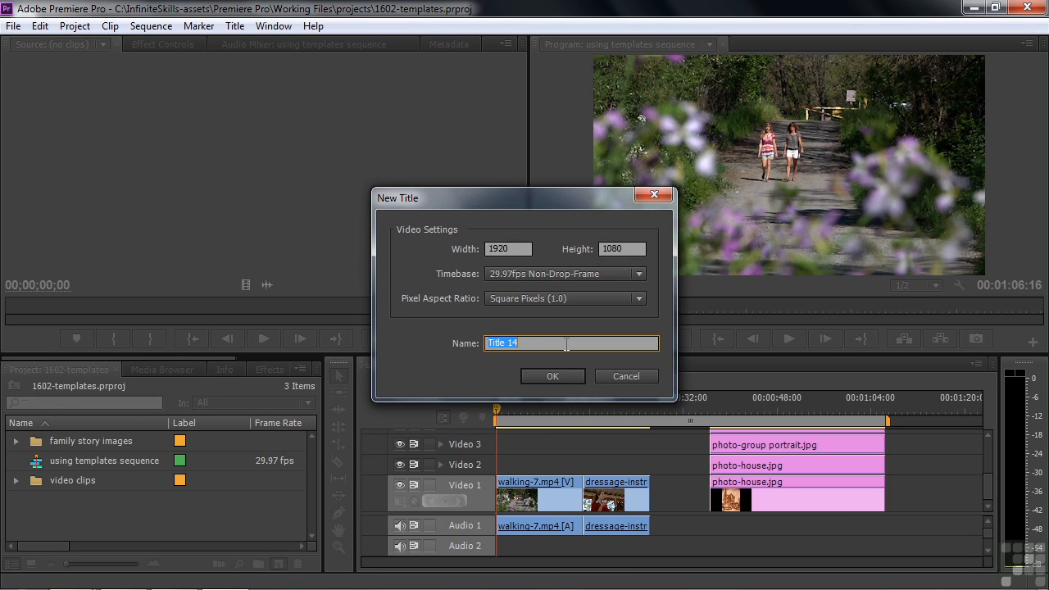
type("Location super")
left_click(552, 376)
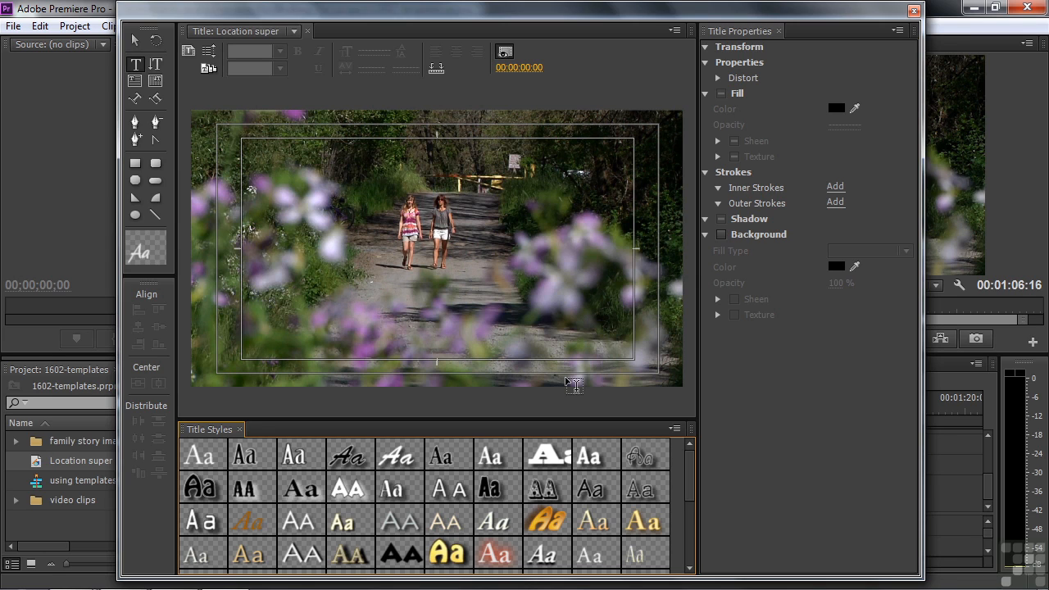
Compare Upper Thirds templates and apply Upper Third 1002 to the Location super title.
left_click(207, 71)
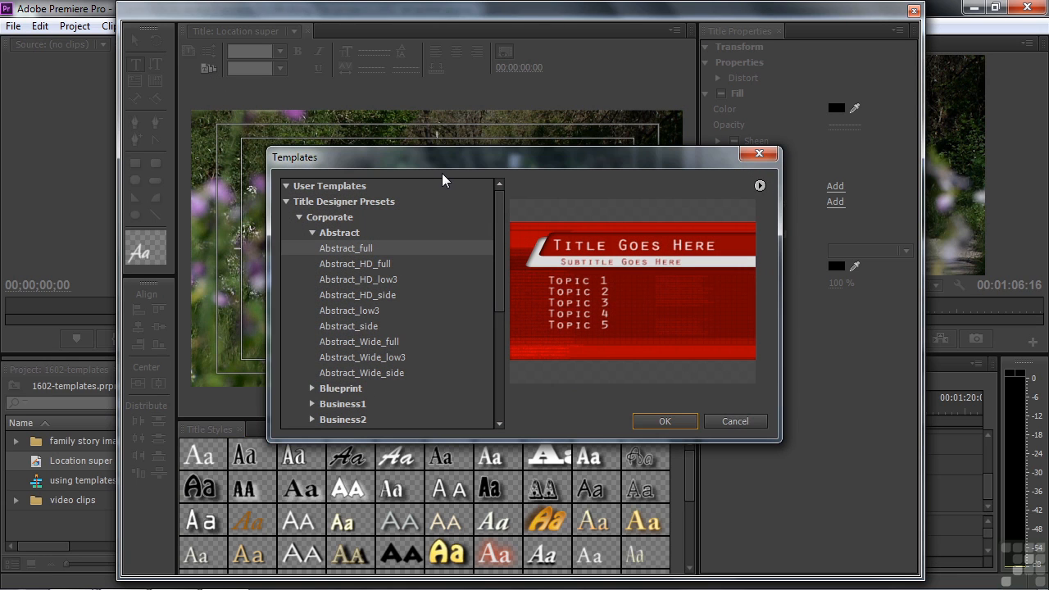
left_click(296, 218)
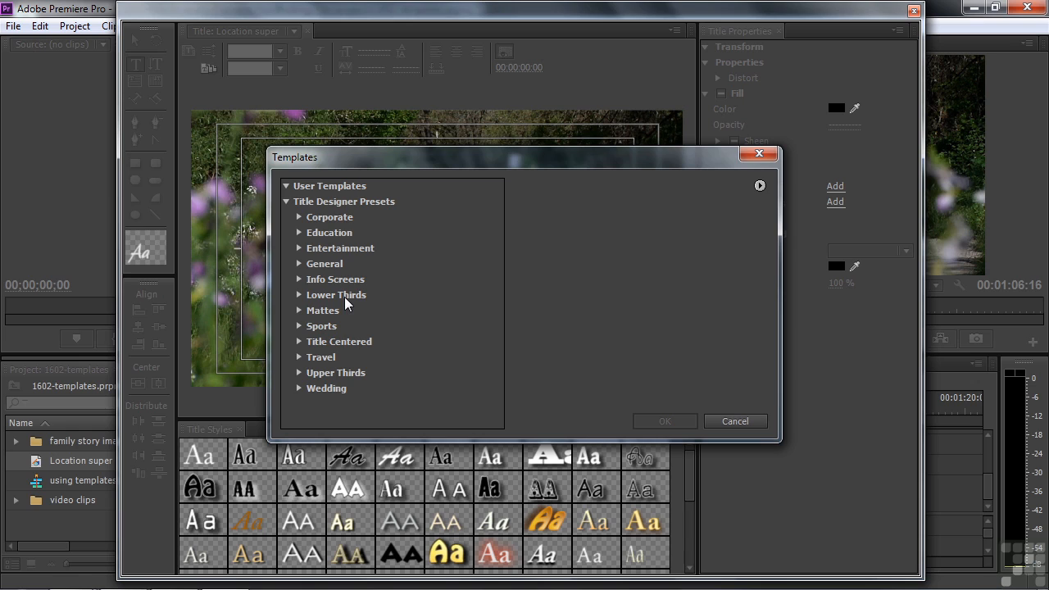
left_click(300, 374)
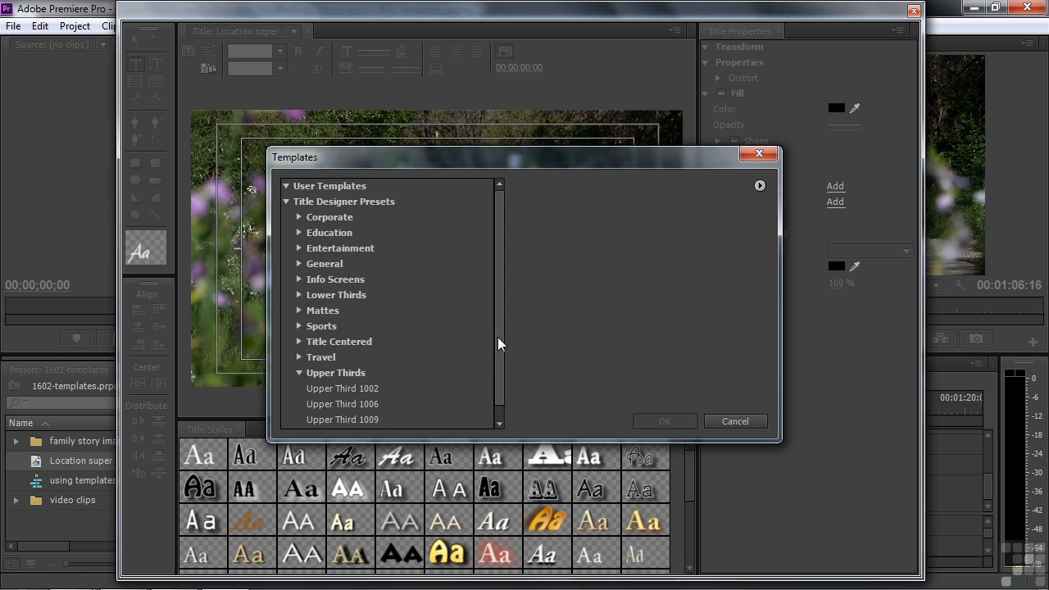
left_click_drag(497, 349, 498, 387)
left_click(333, 379)
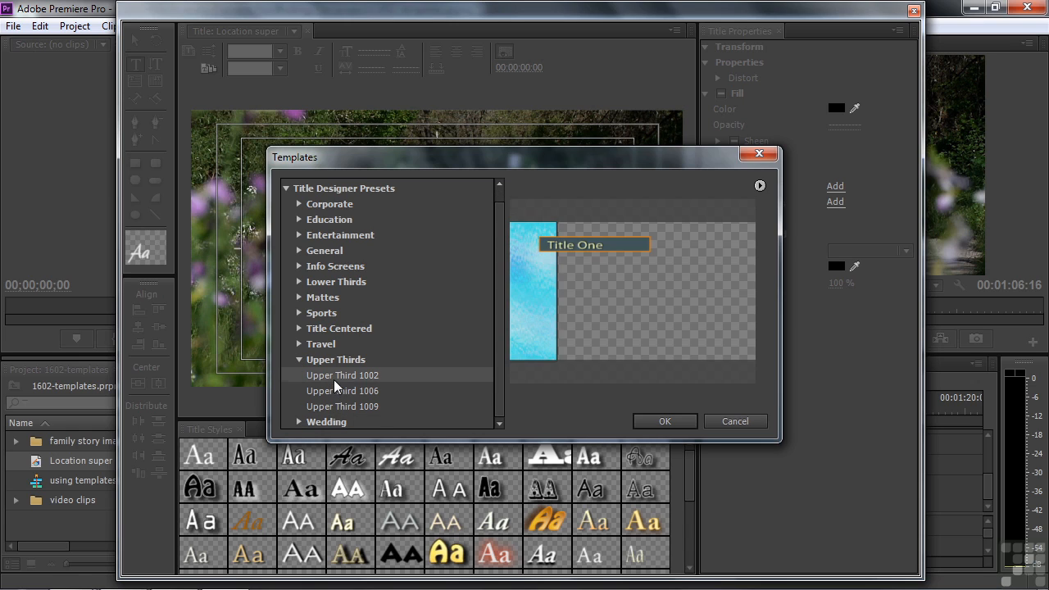
left_click(334, 390)
left_click(335, 406)
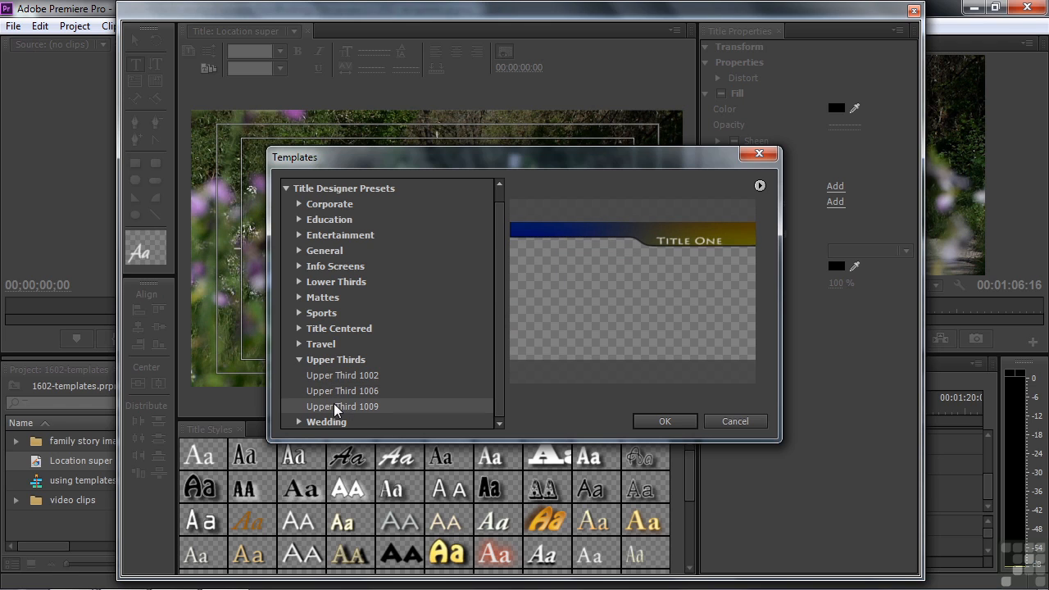
left_click(331, 376)
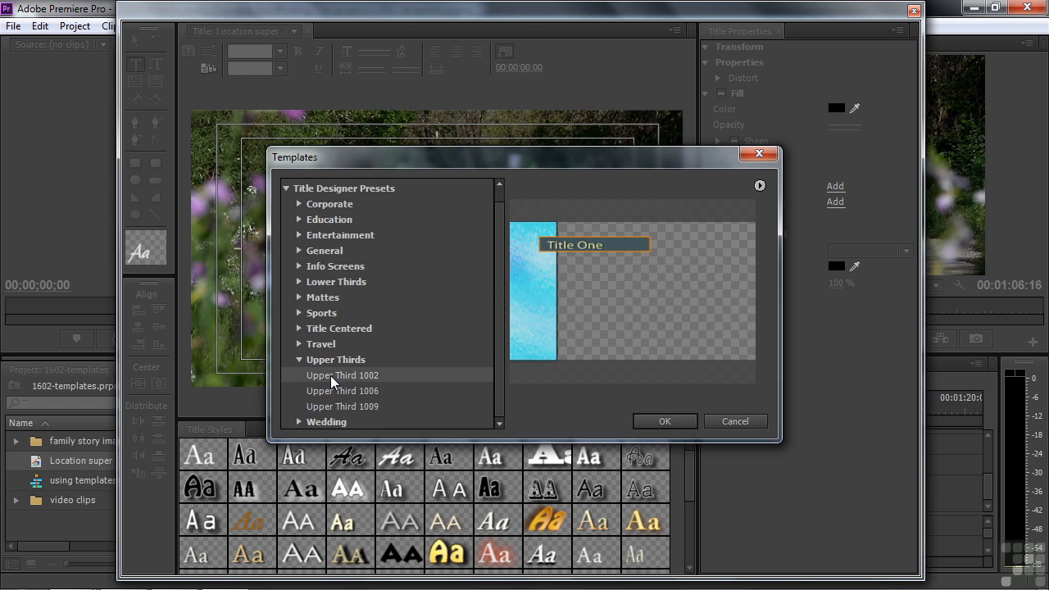
left_click(665, 421)
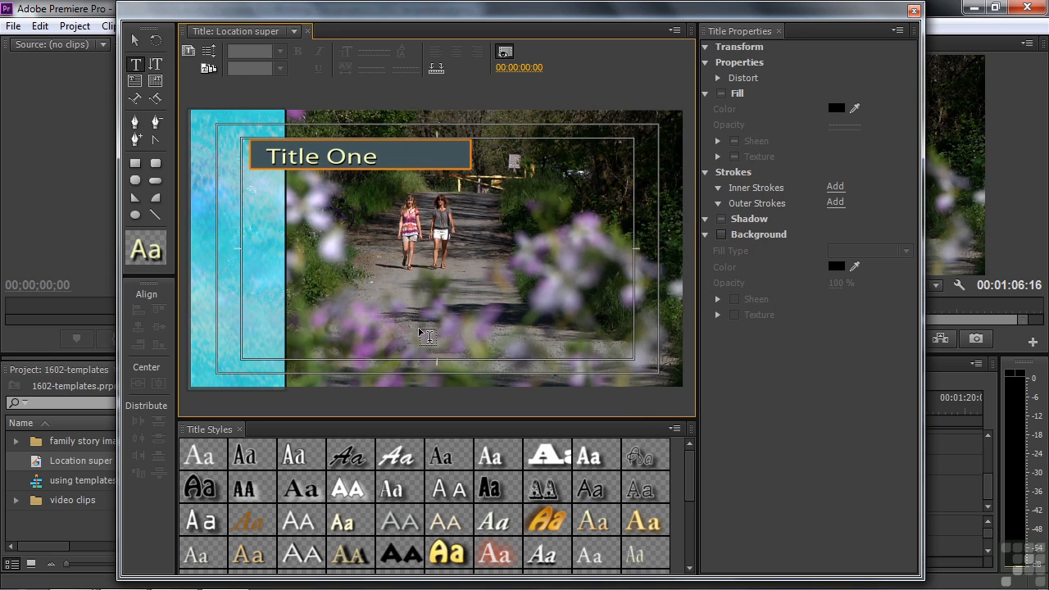
Replace the 'Title One' placeholder text with 'Sonoma County, CA'.
left_click(138, 67)
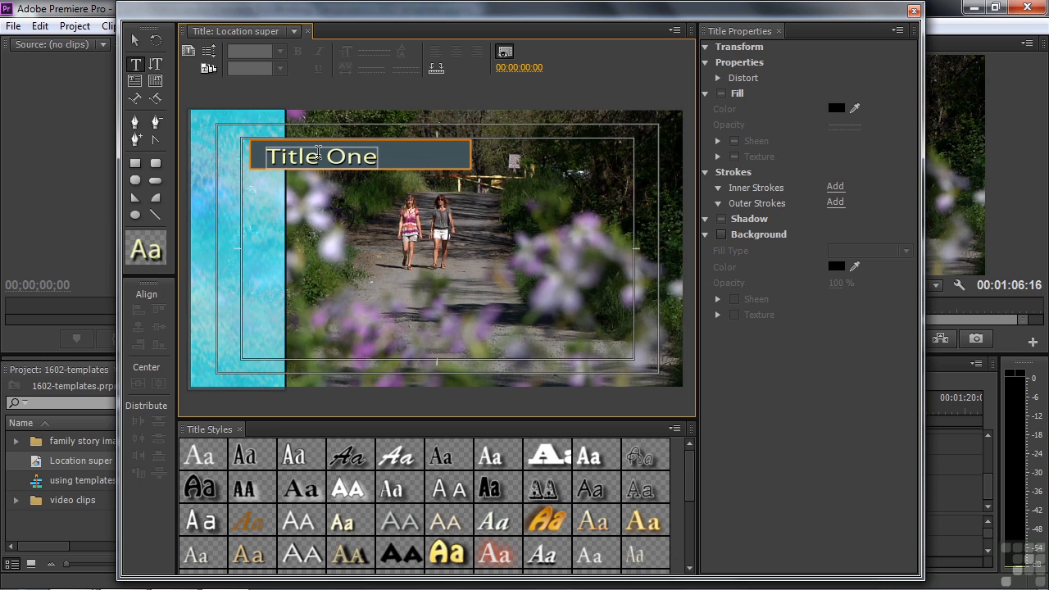
left_click(274, 156)
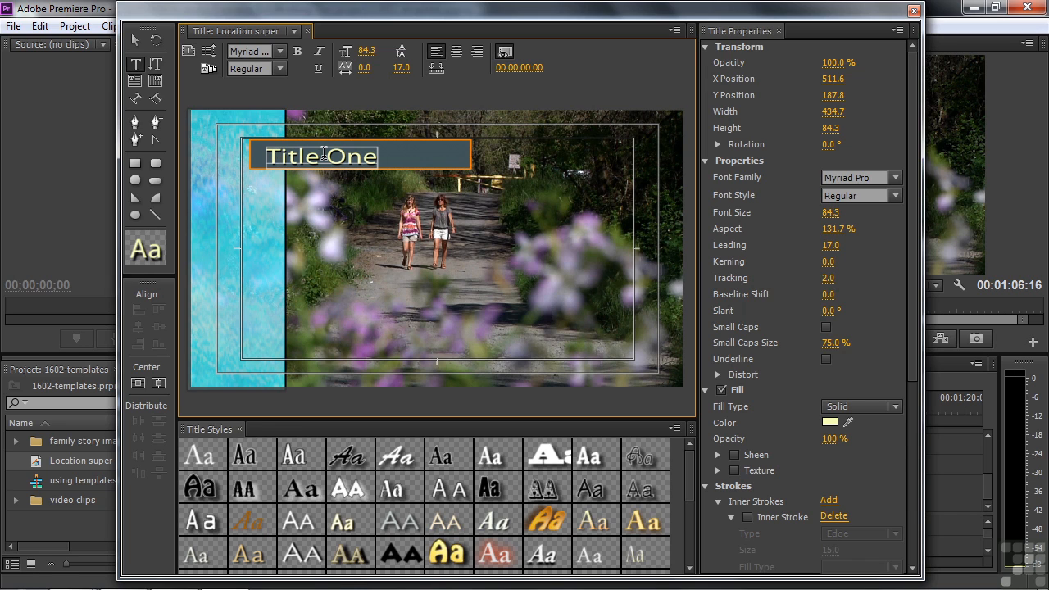
key("Right")
key("Right")
key("Right")
key("Right")
key("Right")
double_click(290, 154)
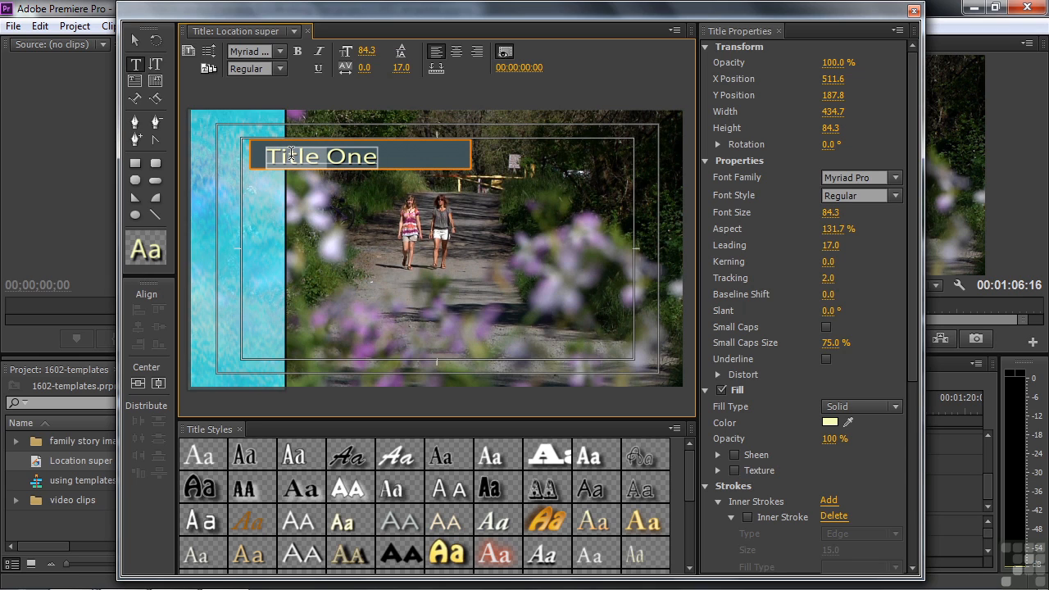
left_click(282, 154)
left_click_drag(269, 154, 375, 158)
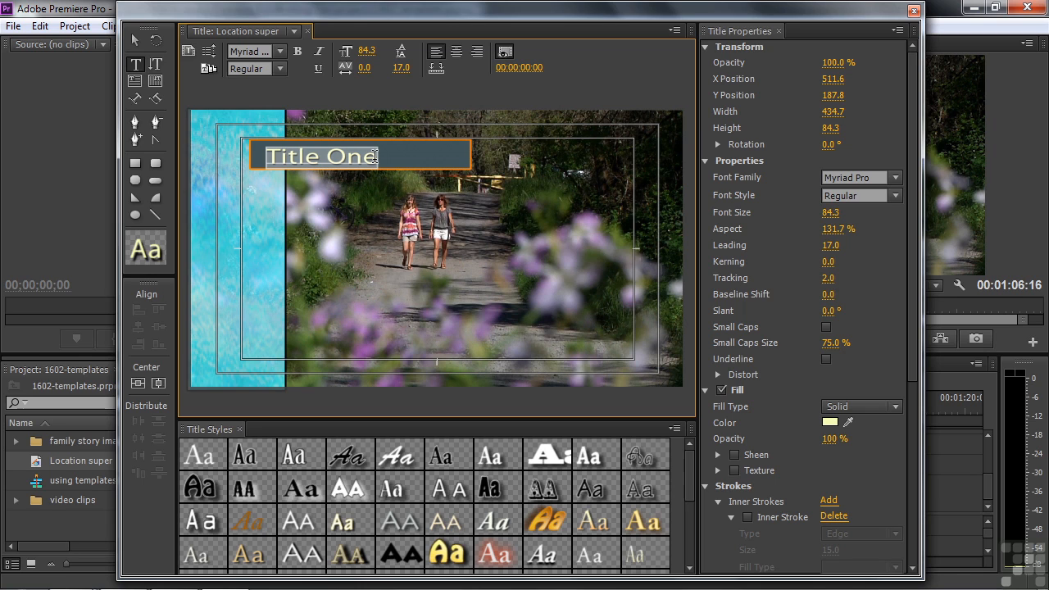
type("Son")
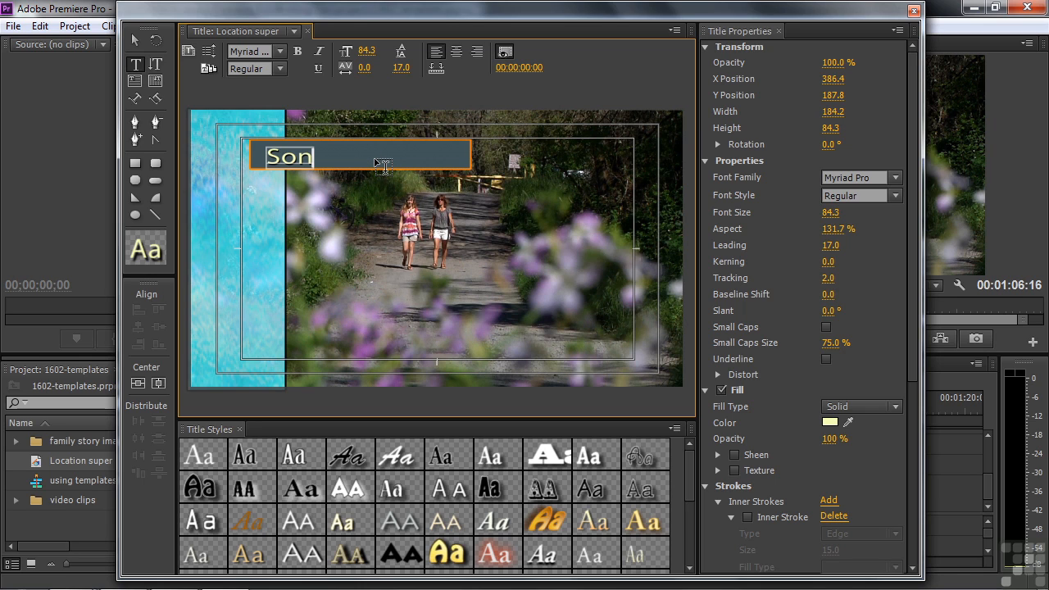
type("oma County, CA")
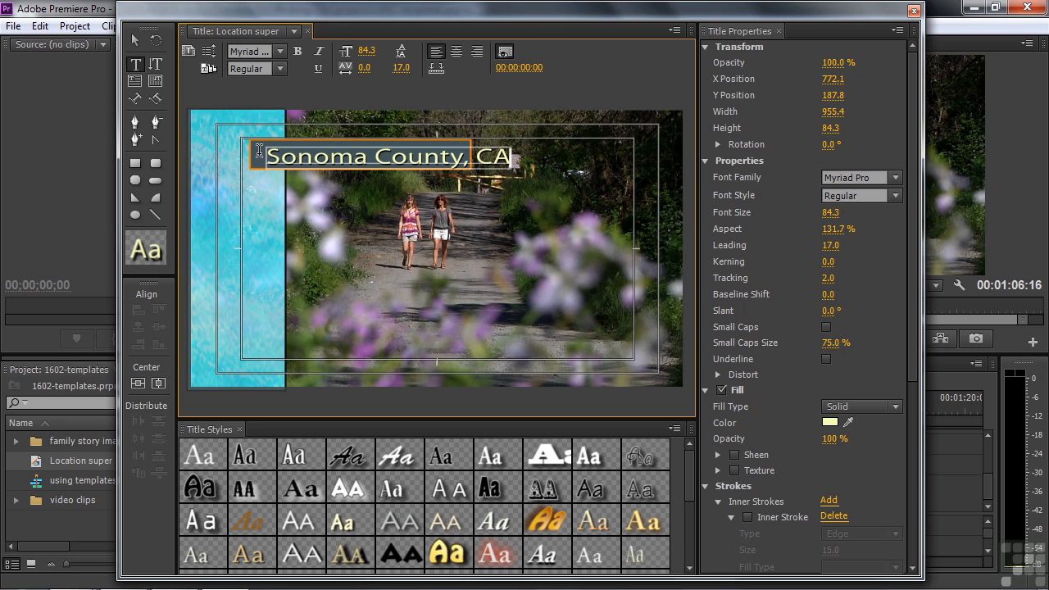
Widen the backing box to enclose the whole place name and close the Titler.
left_click(136, 41)
left_click(255, 156)
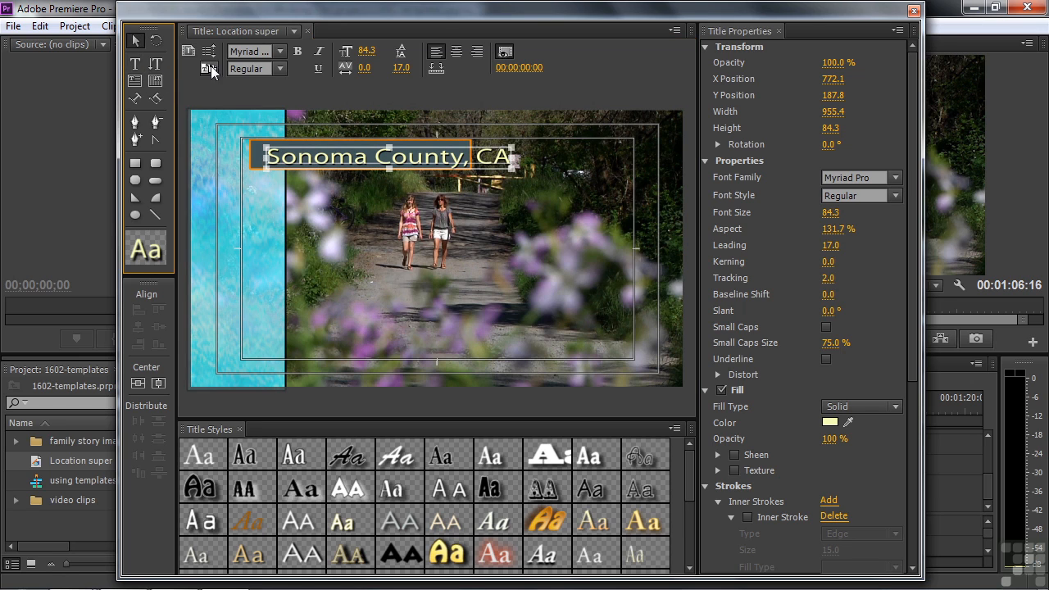
left_click(253, 156)
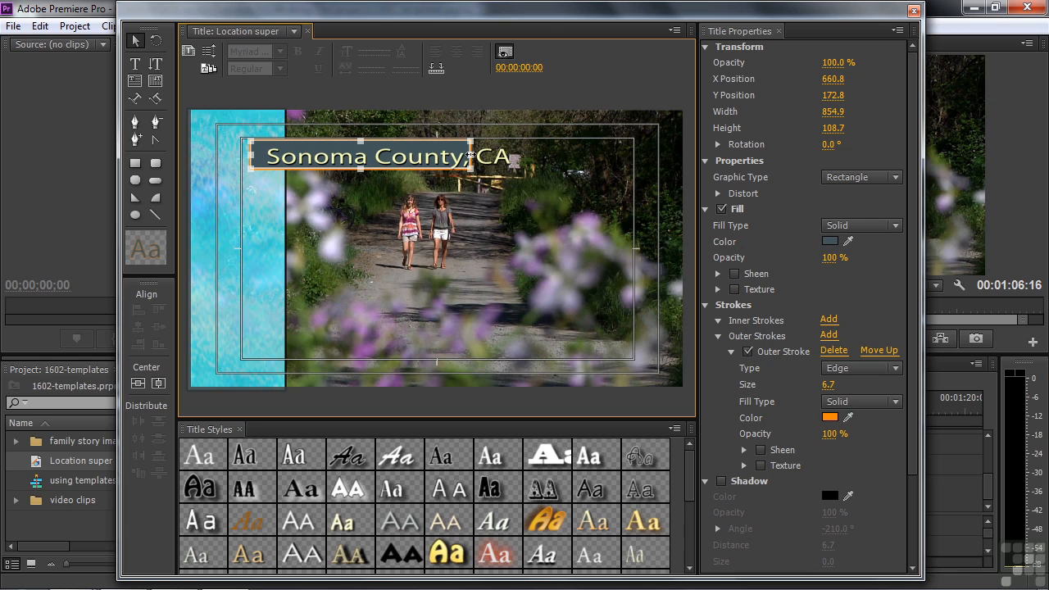
left_click_drag(470, 156, 520, 162)
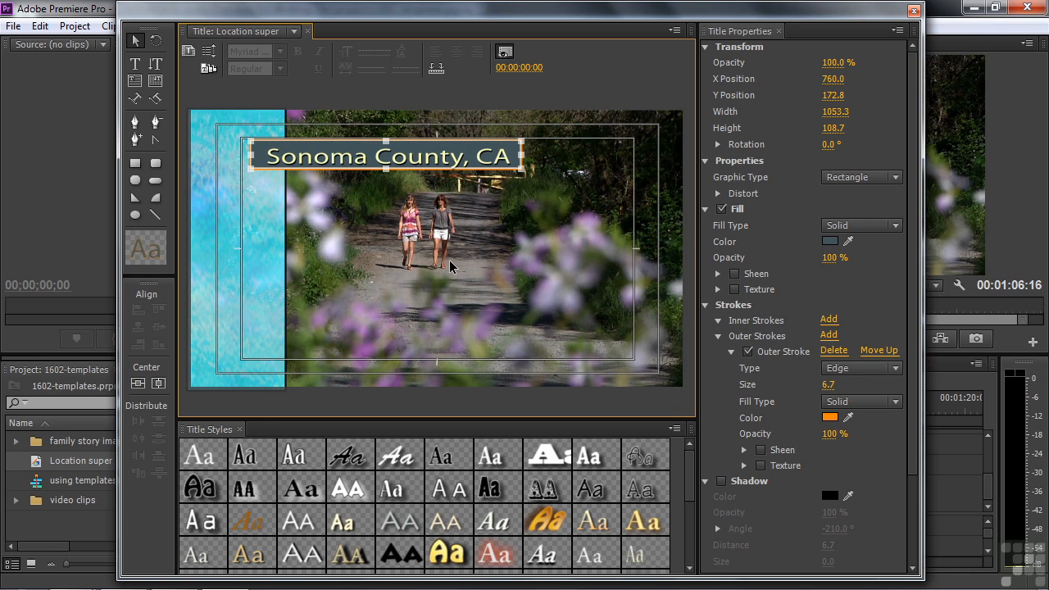
left_click(915, 11)
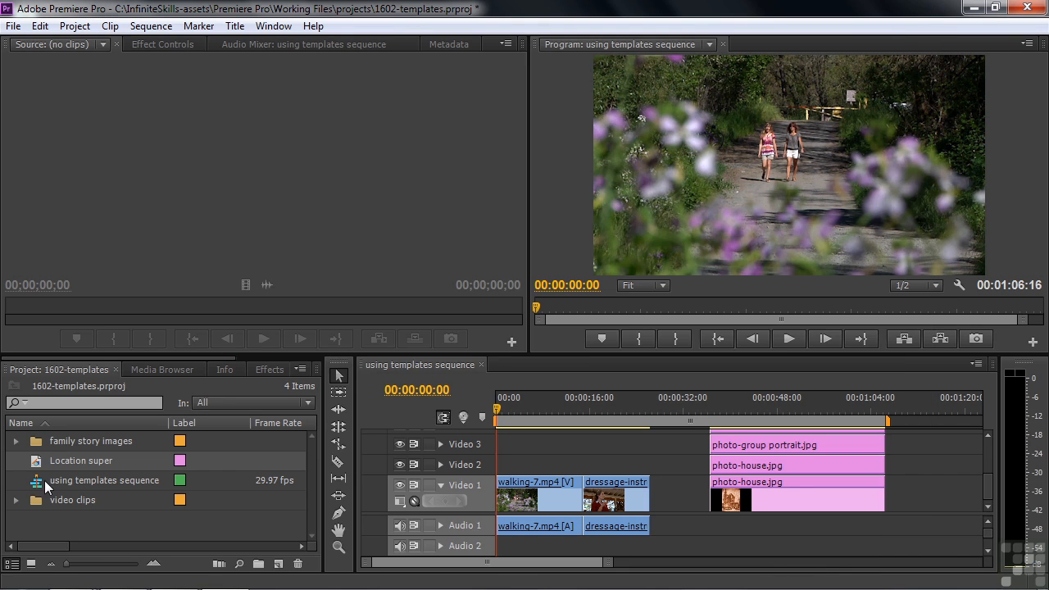
Place the Location super title on Video 2 at the start of the sequence.
left_click_drag(34, 465, 503, 465)
left_click(498, 409)
left_click_drag(498, 409, 502, 407)
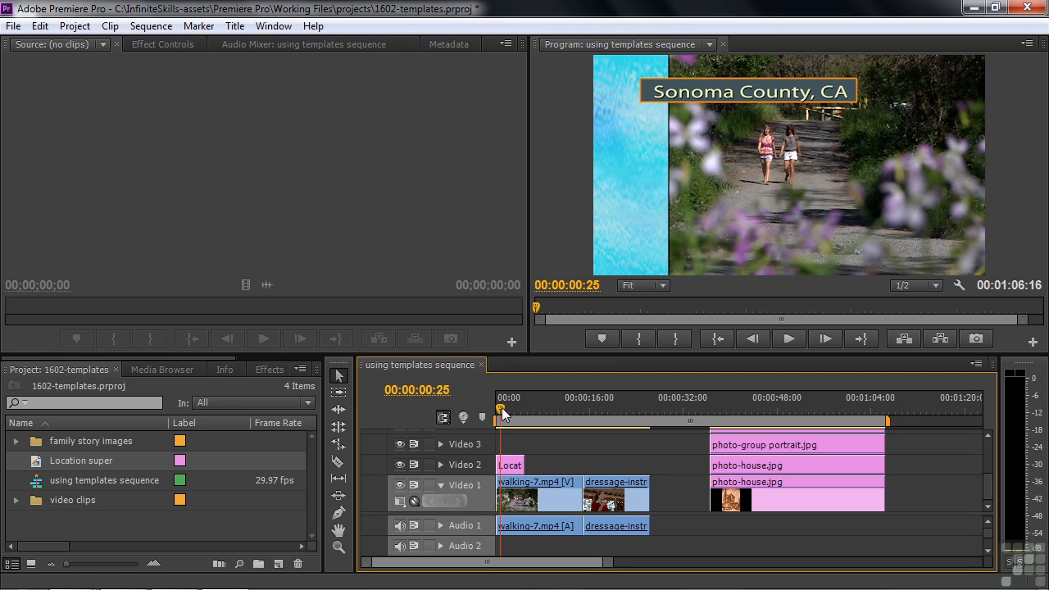
Target Video 2 and add the default transition at the title clip's start.
left_click(259, 368)
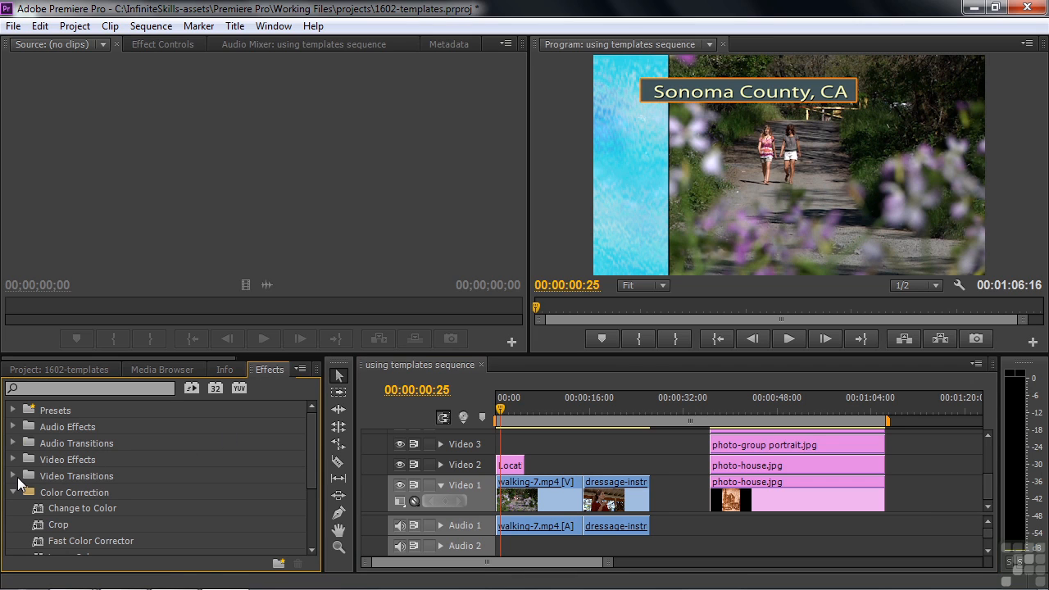
left_click_drag(502, 414, 496, 410)
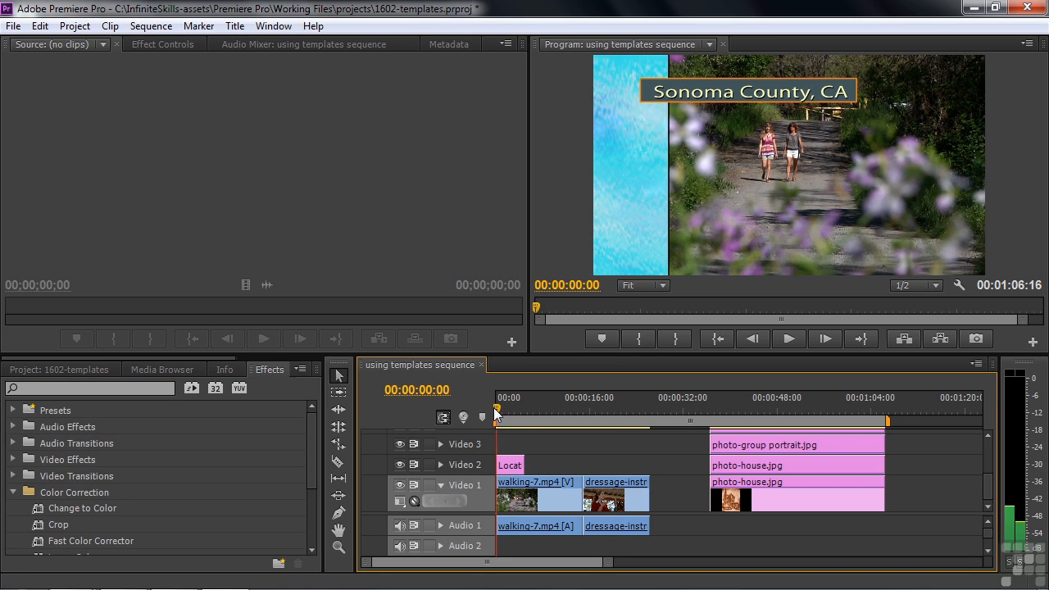
left_click(487, 467)
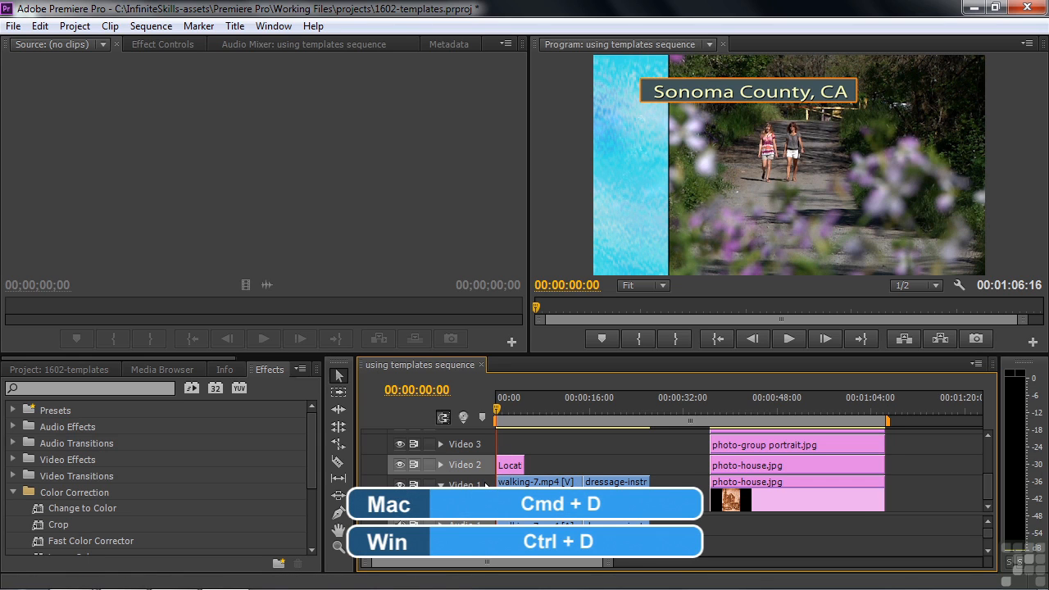
key("ctrl+d")
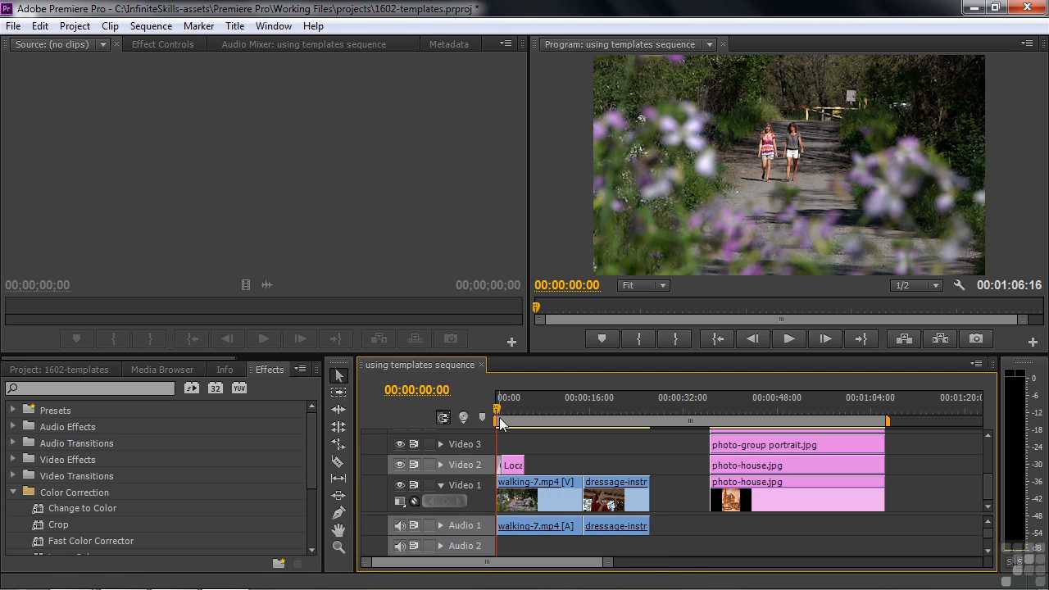
Play the opening to check the 'Sonoma County, CA' fade, then move to the instructor clip at 15:24.
left_click_drag(499, 407, 508, 412)
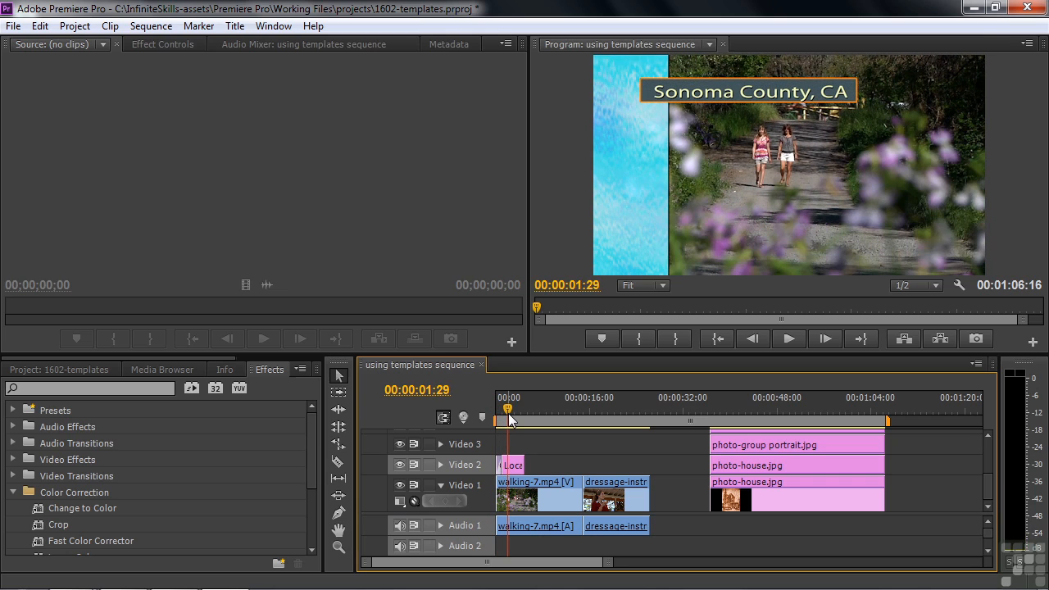
key("space")
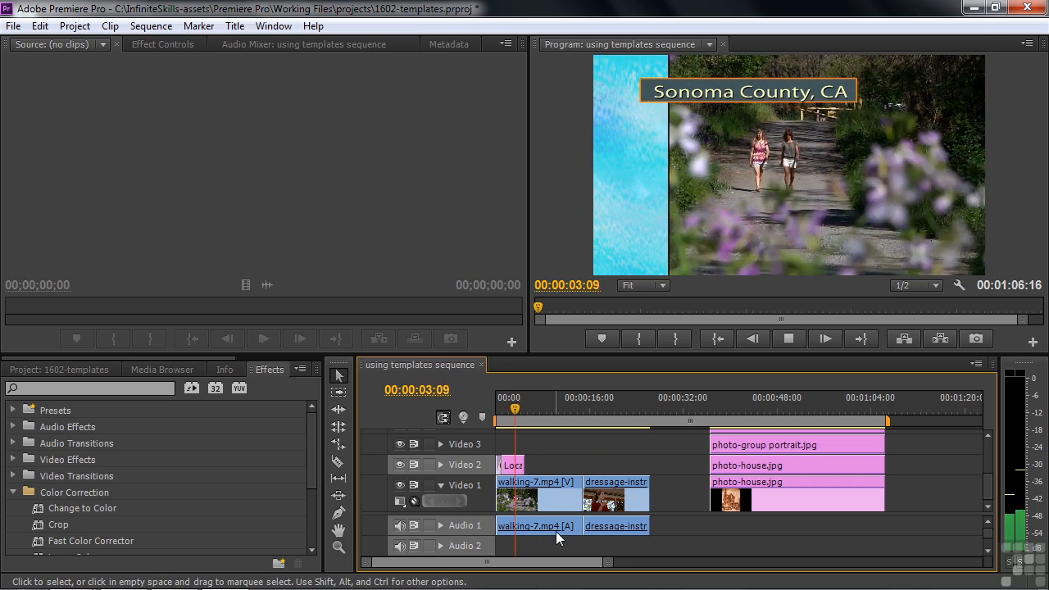
key("space")
key("space")
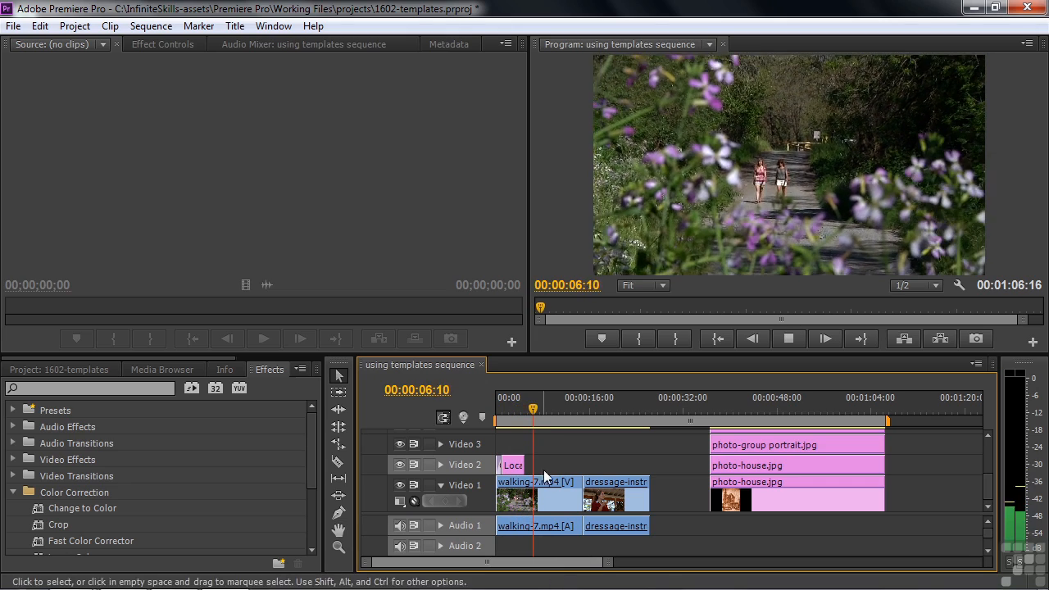
key("space")
left_click(523, 419)
left_click_drag(523, 419, 526, 425)
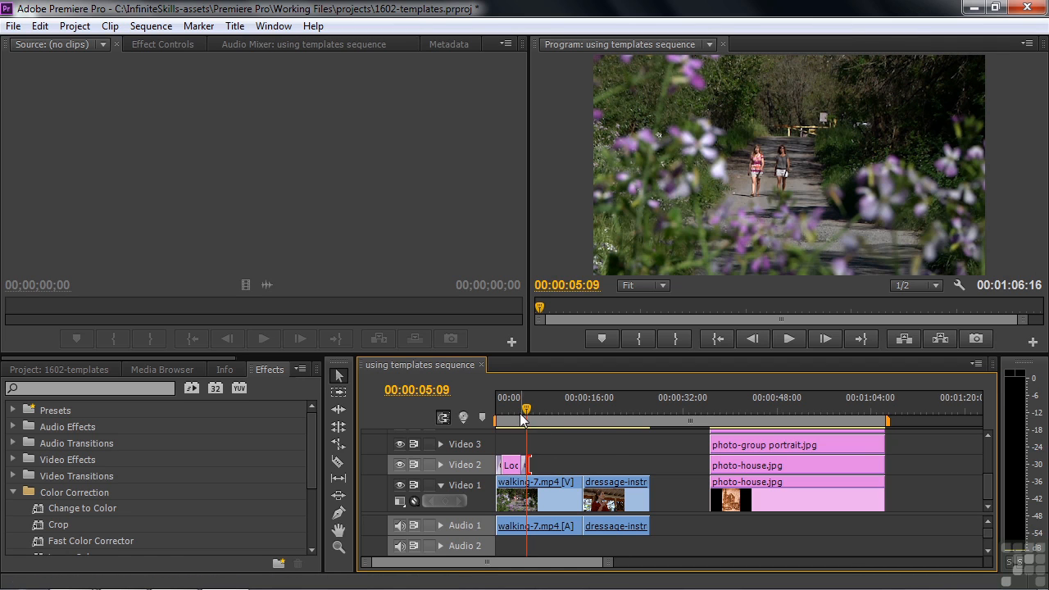
left_click_drag(518, 410, 496, 410)
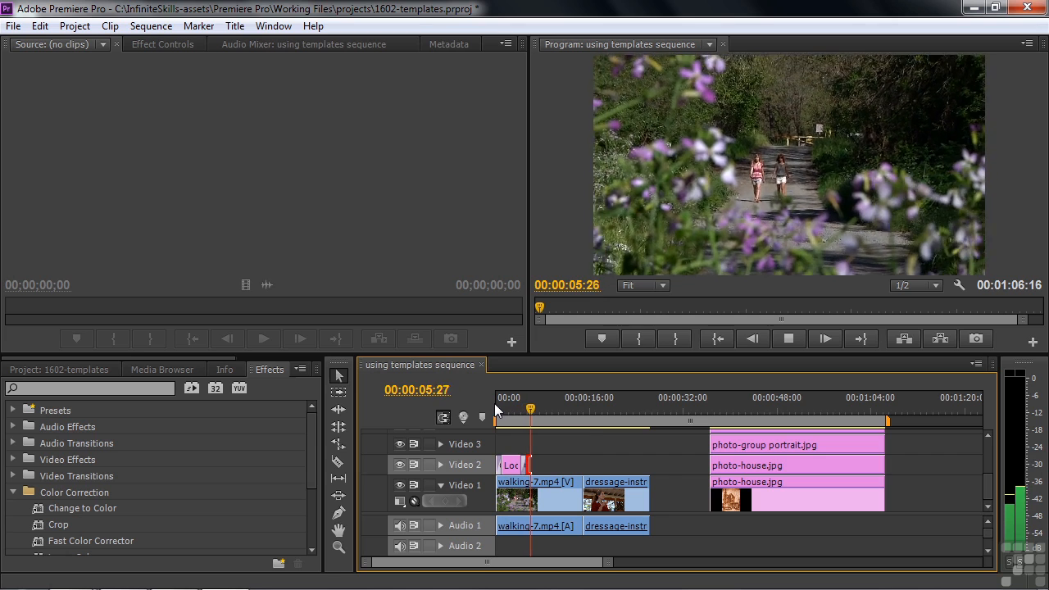
key("space")
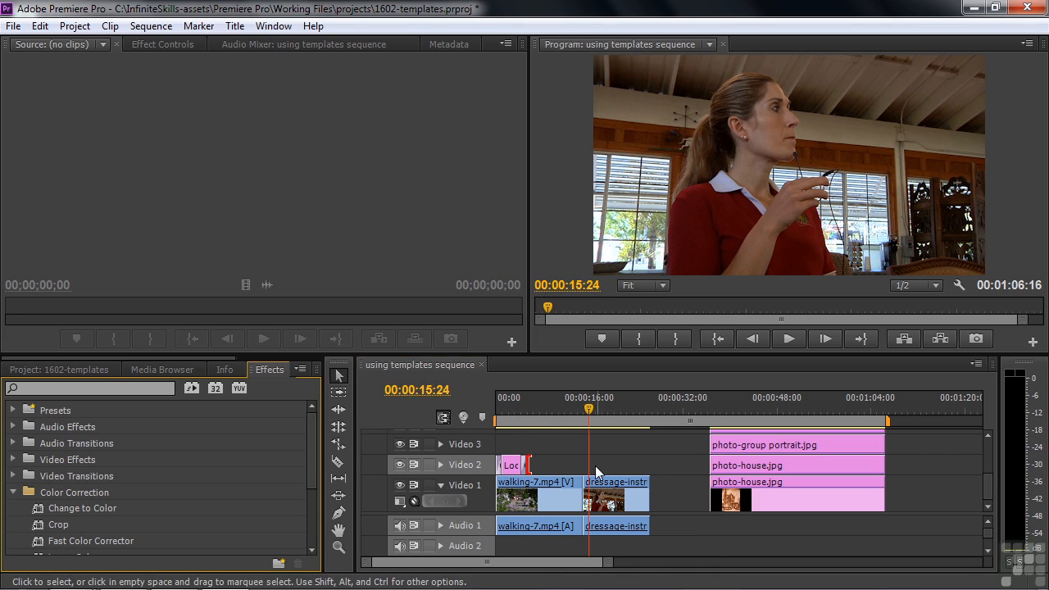
Create a new title named 'Individual super'.
left_click(59, 369)
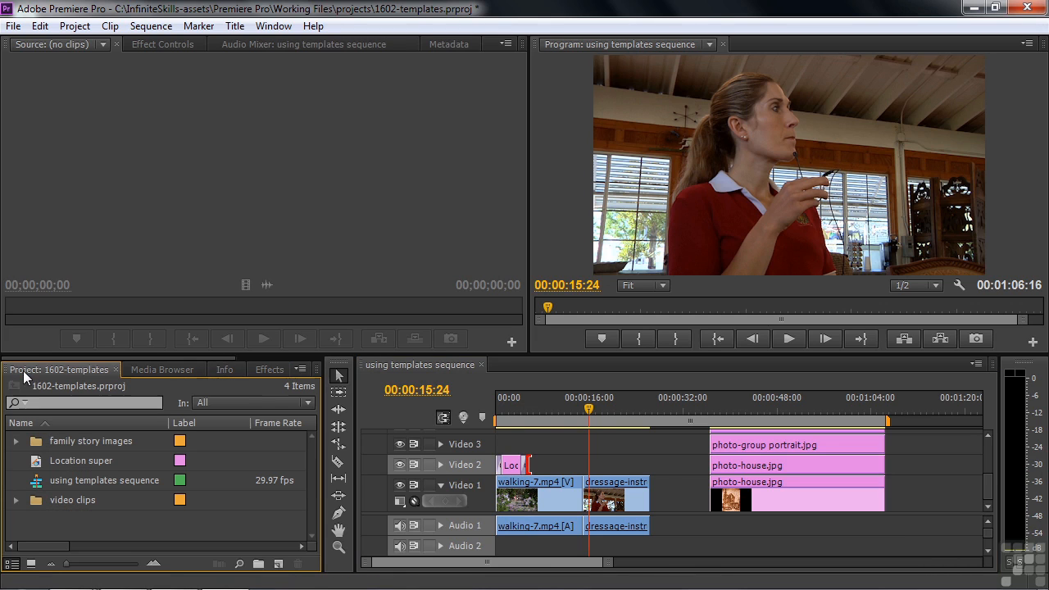
left_click(277, 565)
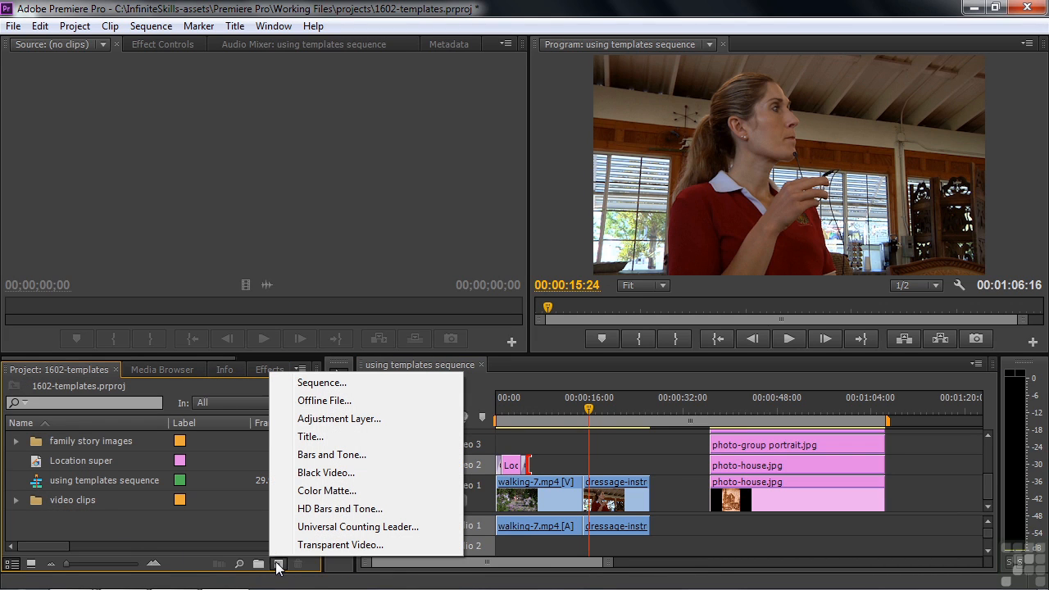
left_click(312, 435)
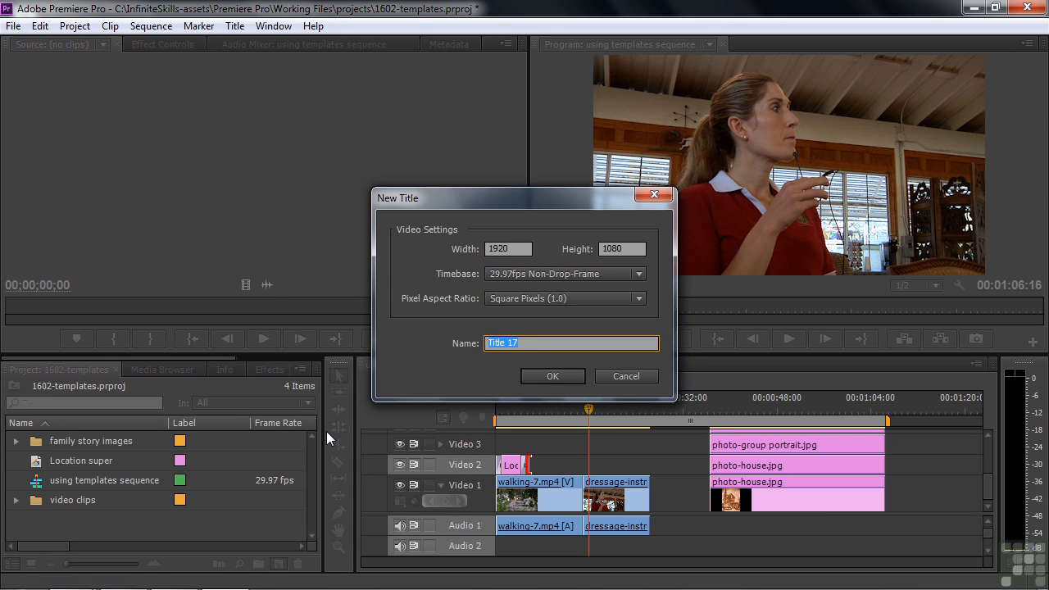
type("Individual super")
left_click(560, 373)
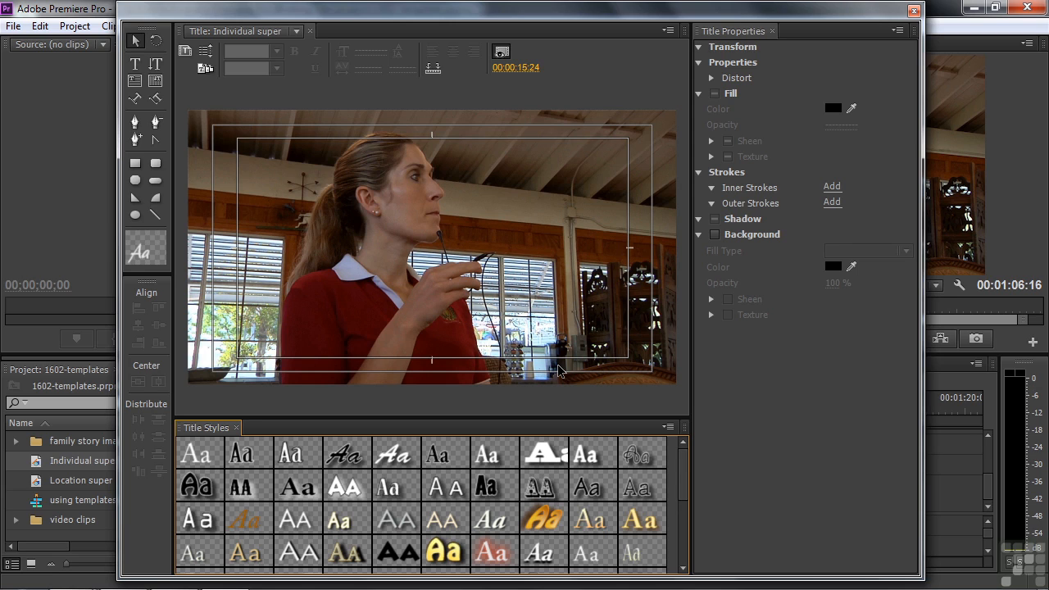
Browse the Lower Thirds templates and apply the green Lower Third 1107.
left_click(206, 69)
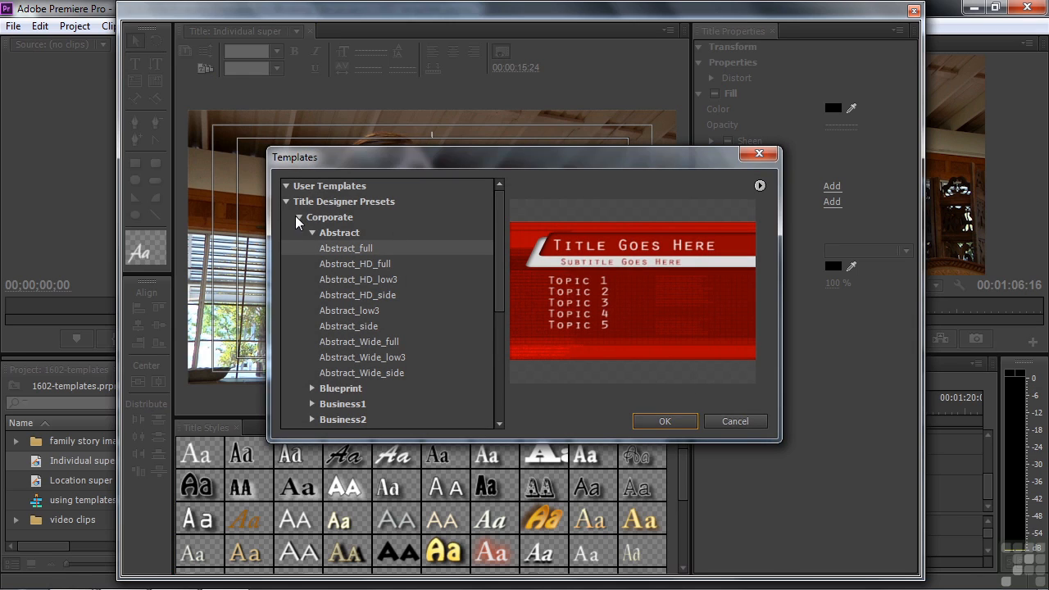
left_click(299, 217)
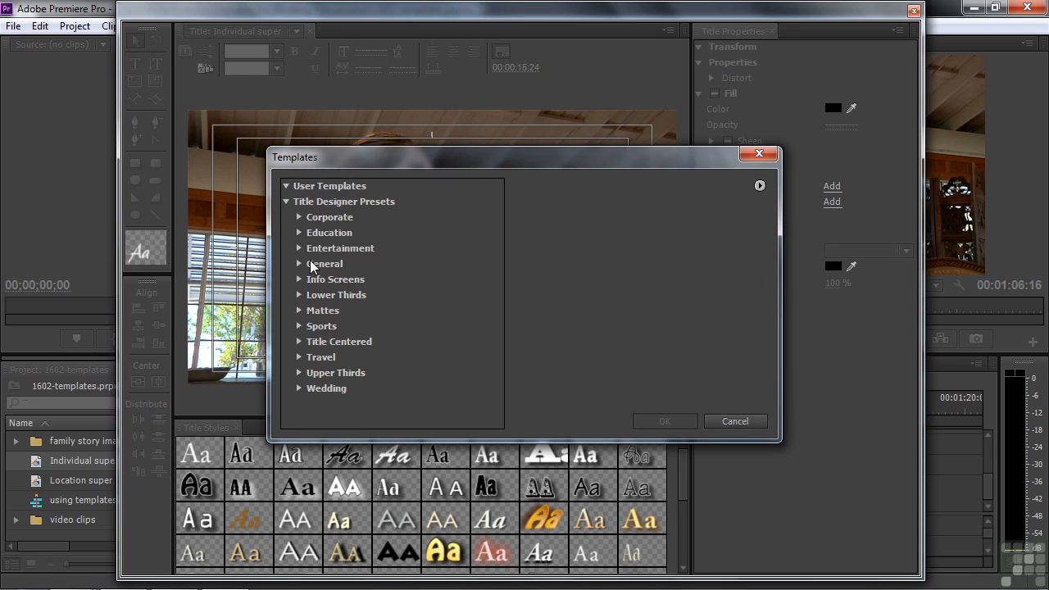
left_click(299, 295)
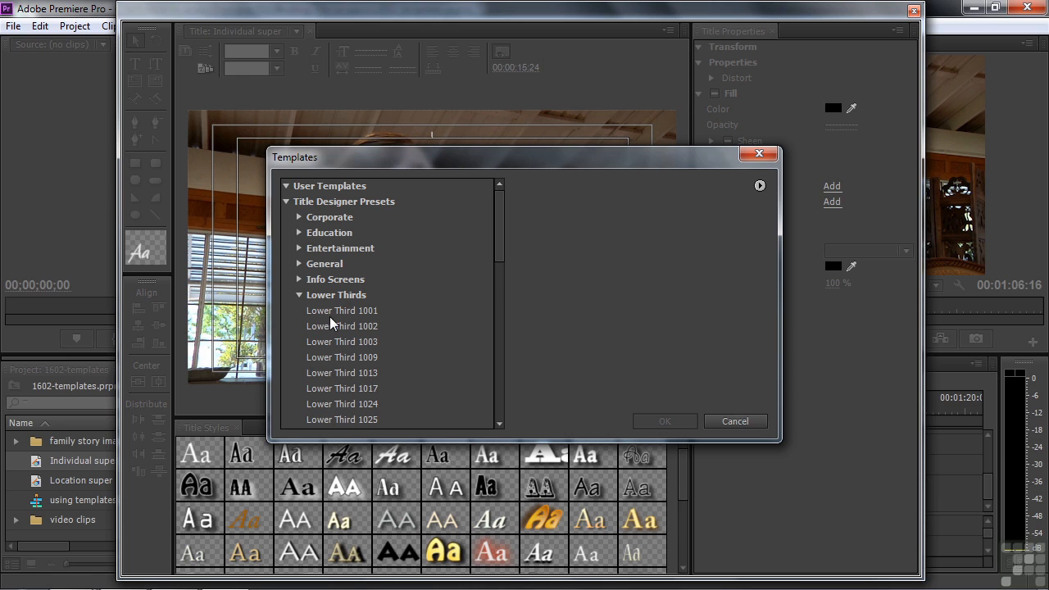
left_click(332, 313)
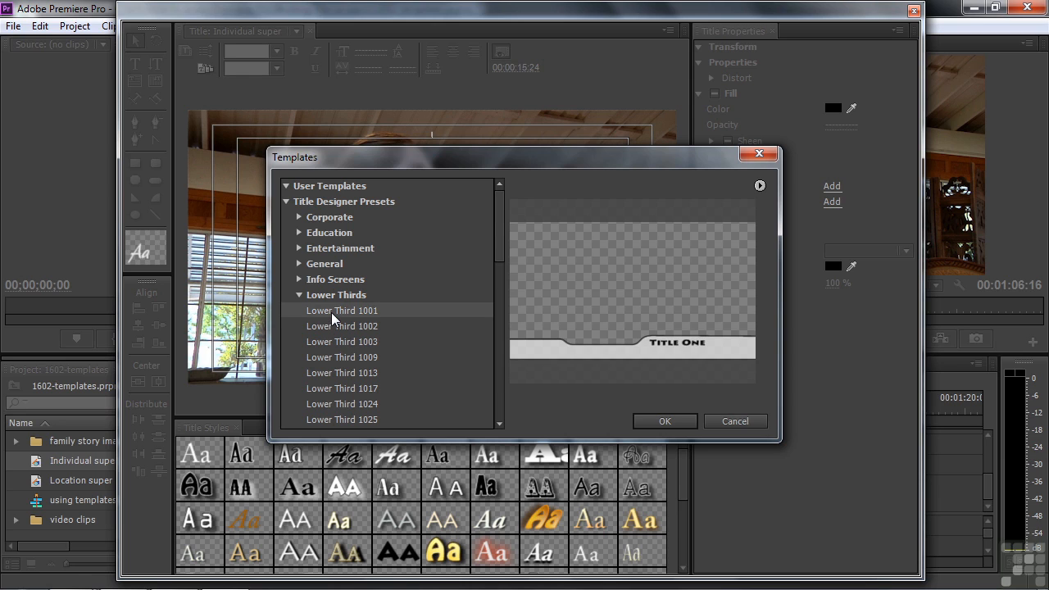
key("Down")
key("Down")
key("Down")
key("Down")
key("Down")
key("Up")
key("Down")
key("Down")
key("Down")
key("Down")
key("Down")
key("Down")
key("Down")
key("Down")
key("Down")
key("Down")
key("Down")
key("Down")
key("Down")
key("Down")
key("Down")
key("Down")
key("Down")
key("Down")
key("Down")
key("Down")
key("Down")
key("Down")
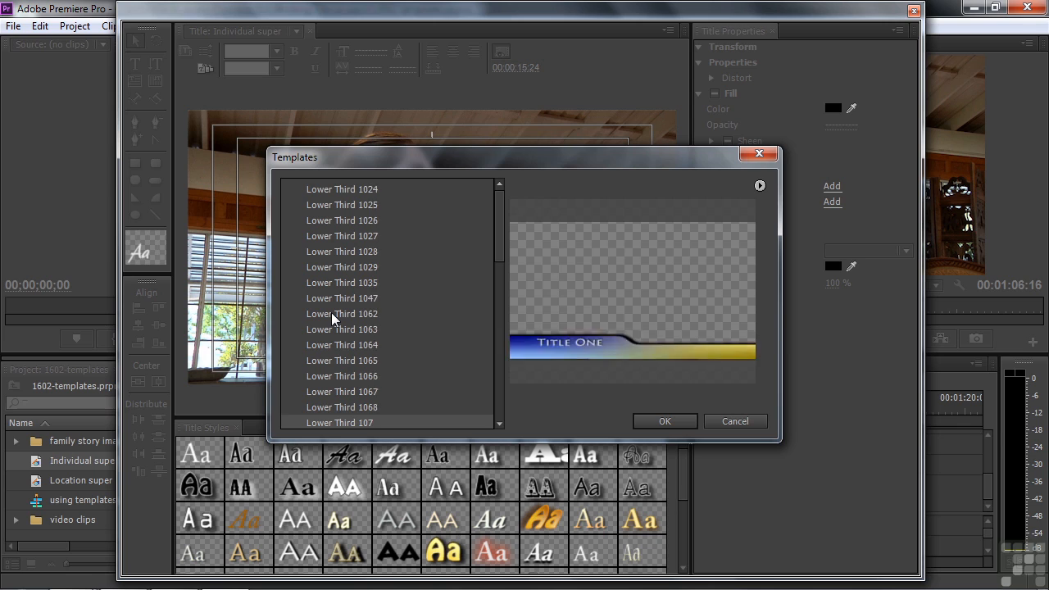
key("Down")
key("Down")
key("Down")
key("Down")
key("Down")
key("Down")
key("Down")
key("Down")
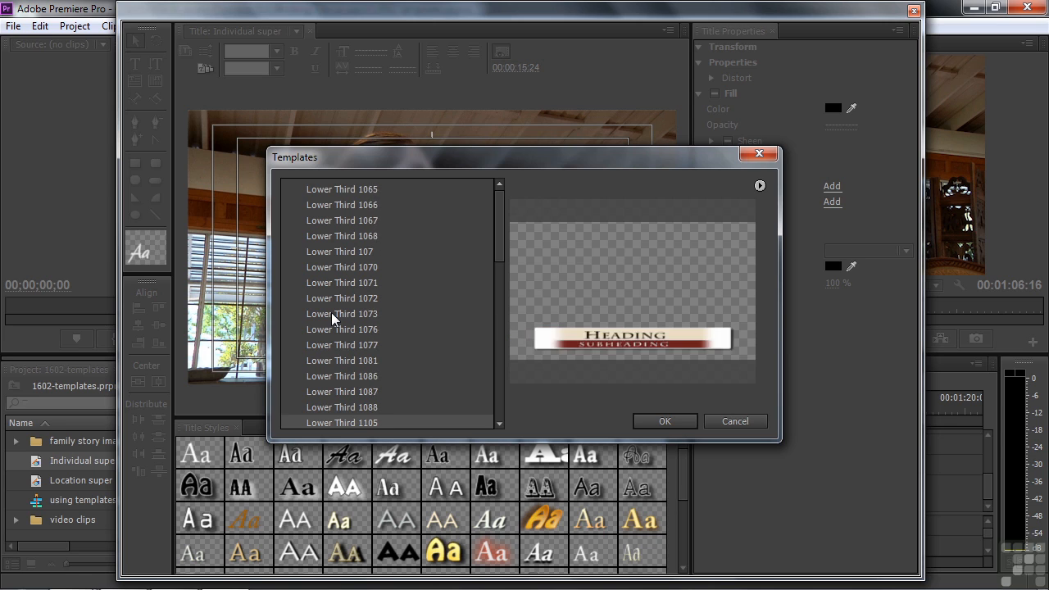
key("Up")
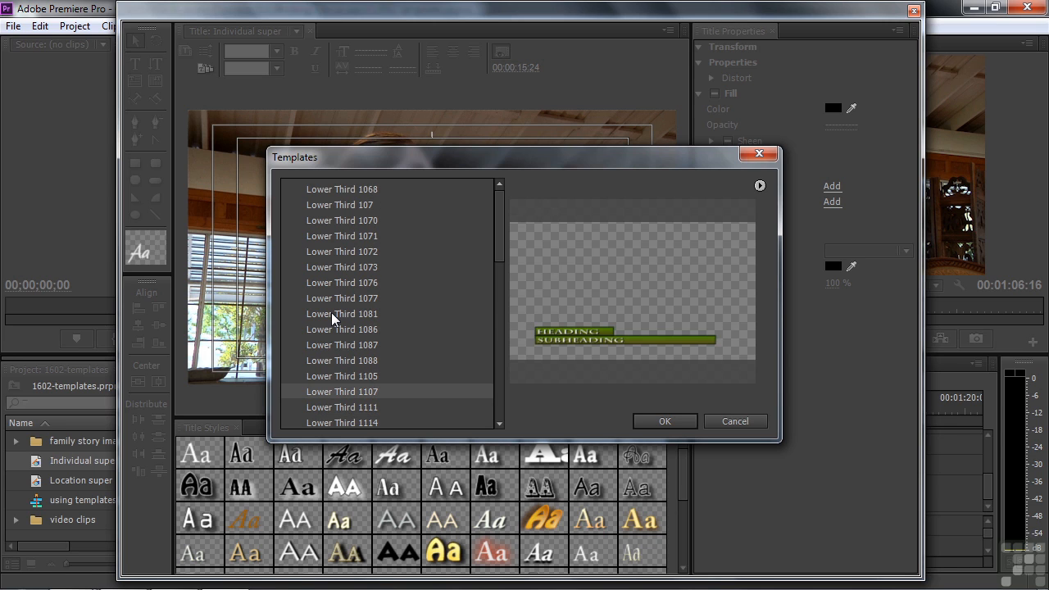
left_click(665, 421)
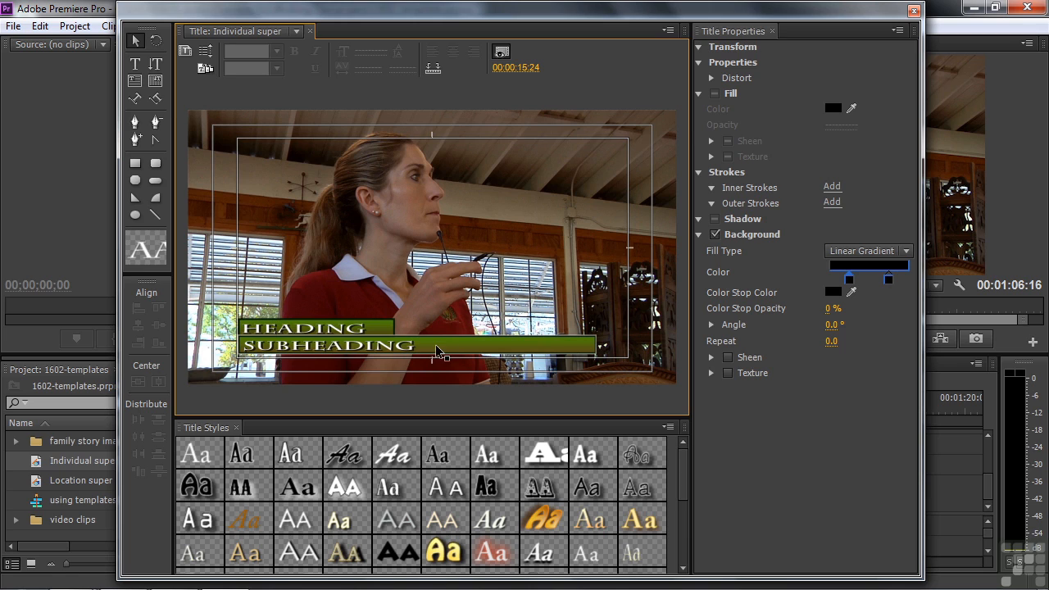
Replace the HEADING text with the instructor's full name.
left_click(296, 351)
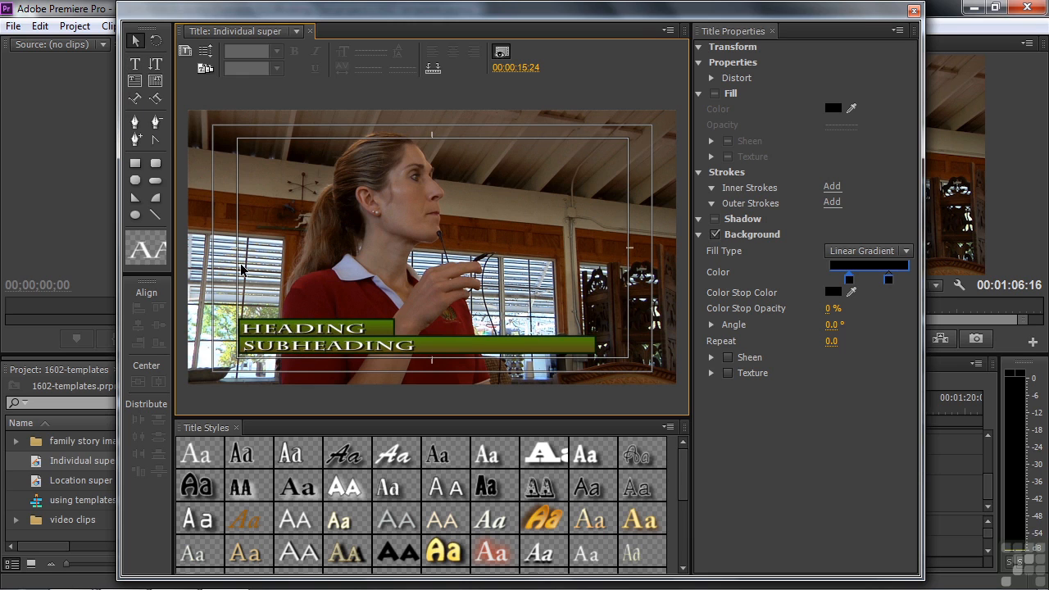
left_click(271, 334)
double_click(270, 334)
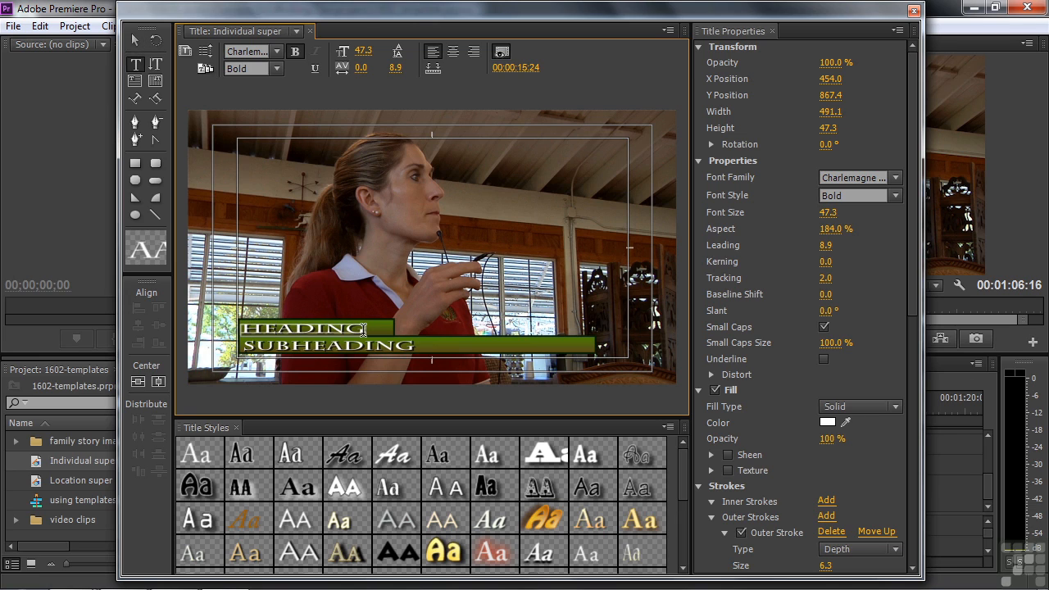
left_click(245, 329)
left_click_drag(247, 328, 352, 326)
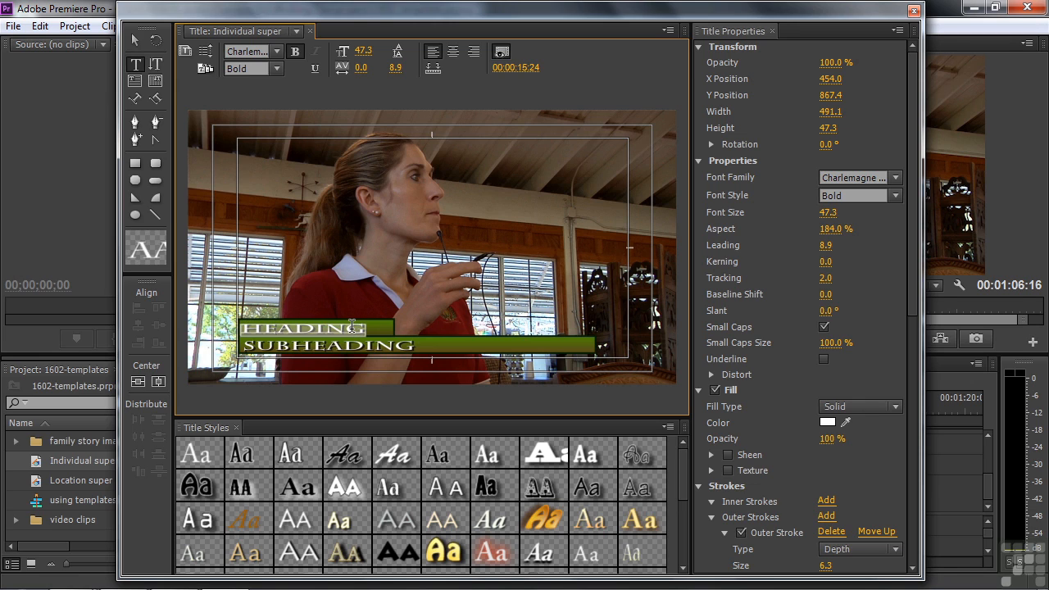
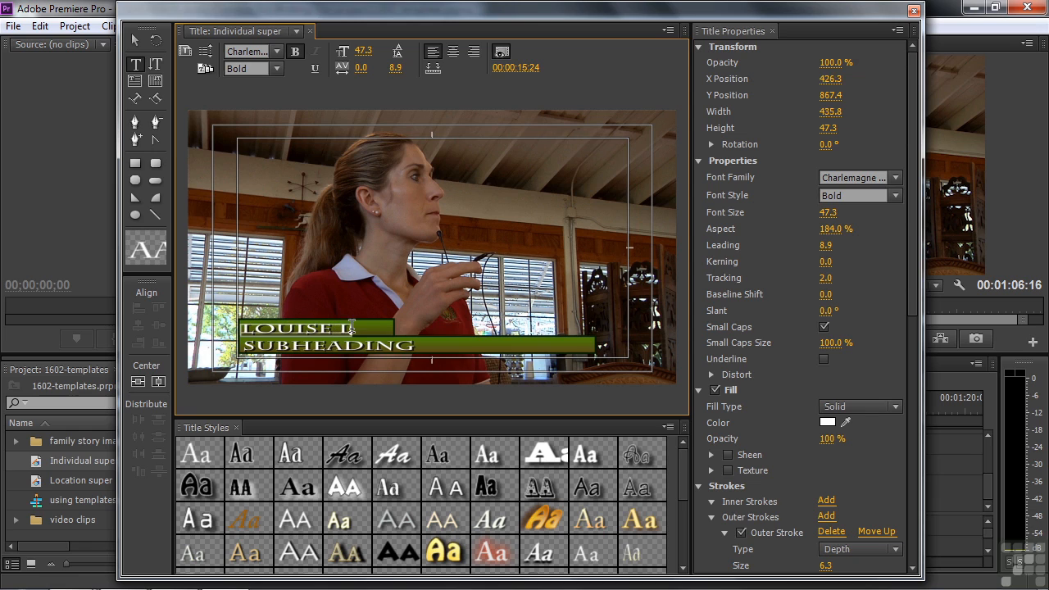
Replace the SUBHEADING text with 'Instructor'.
double_click(263, 344)
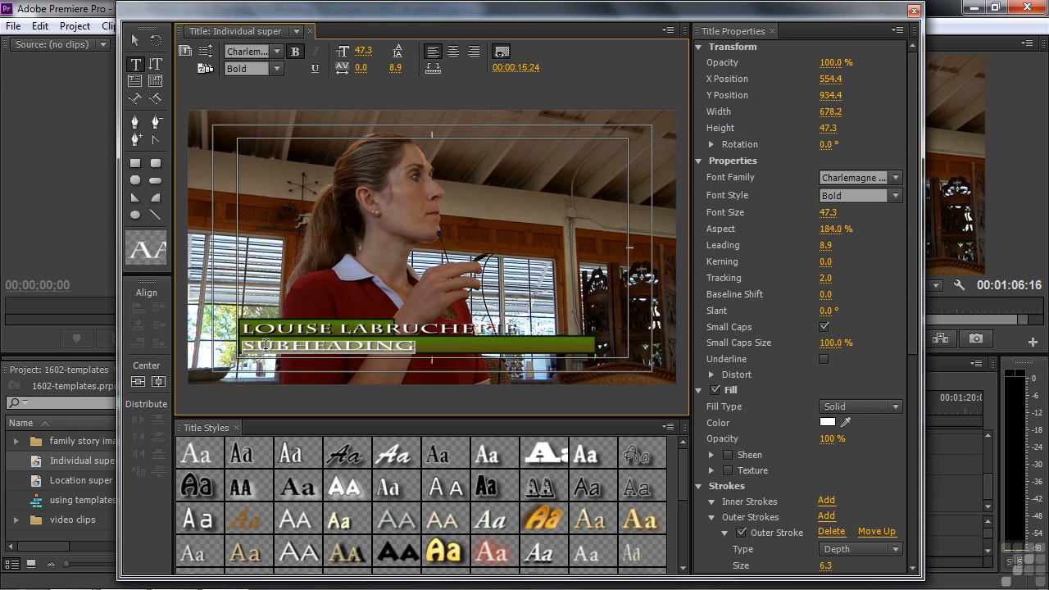
type("Instructor")
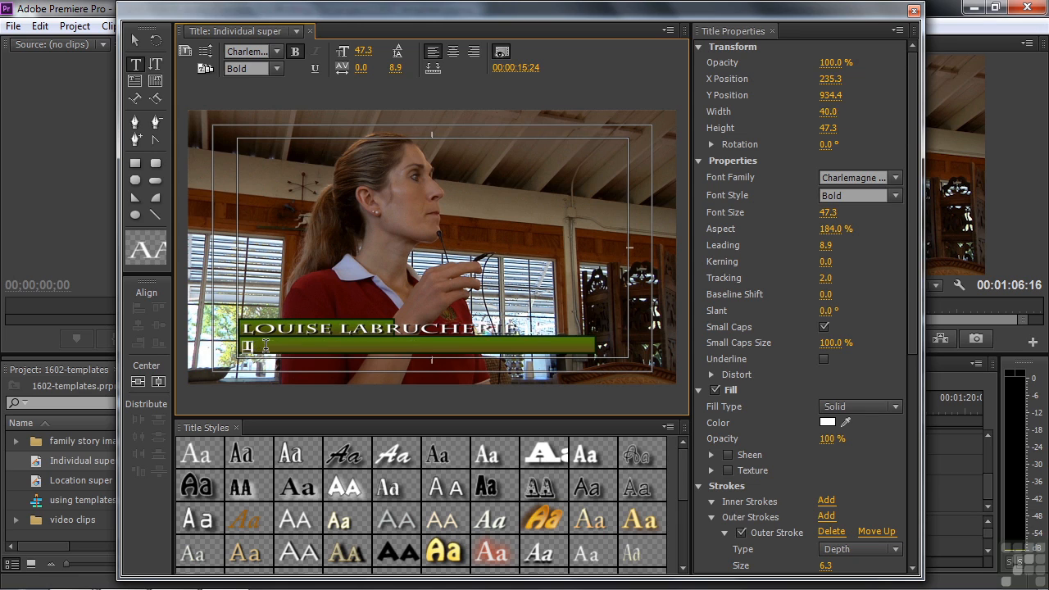
left_click(244, 328)
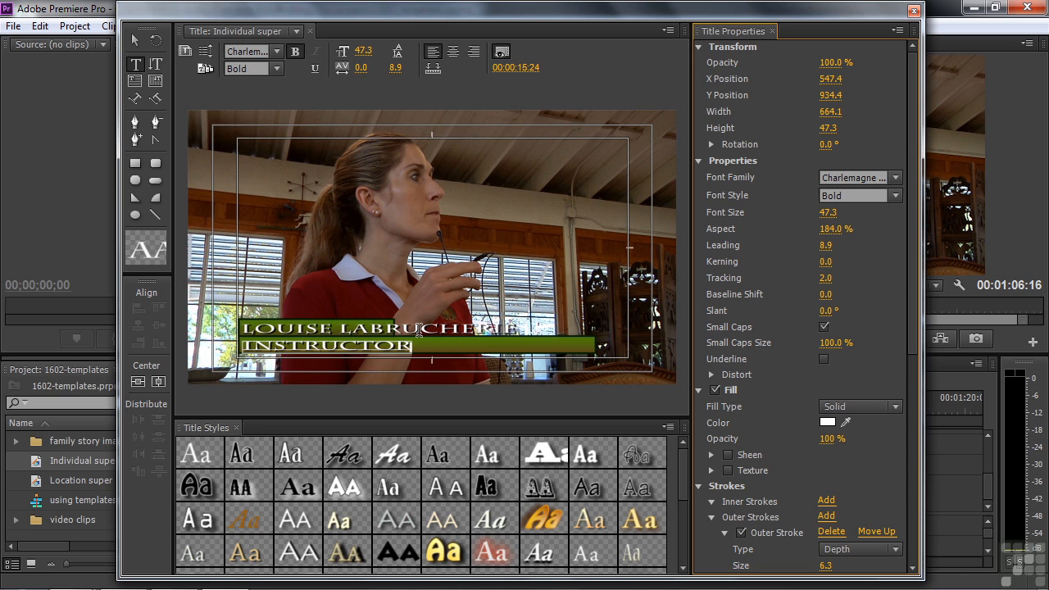
Make the lower green bar taller and narrow it to fit the INSTRUCTOR line.
left_click(136, 41)
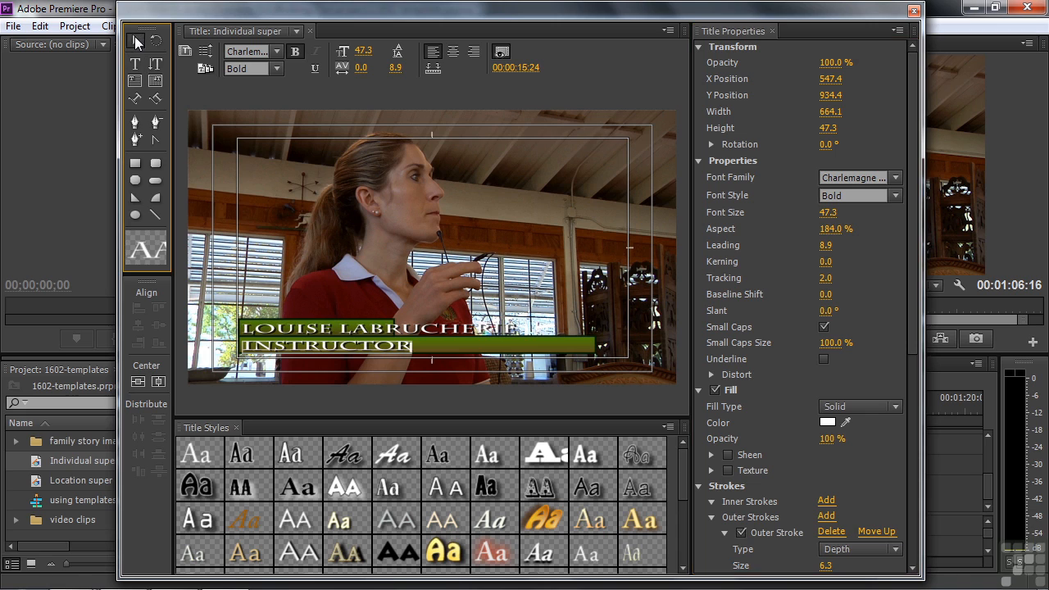
left_click(451, 351)
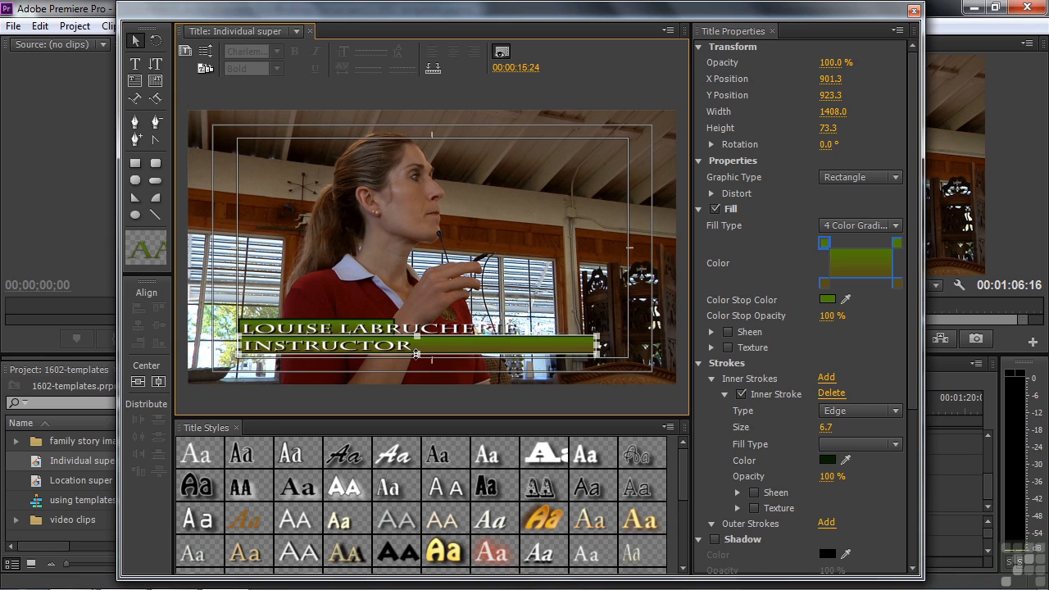
left_click_drag(417, 354, 417, 364)
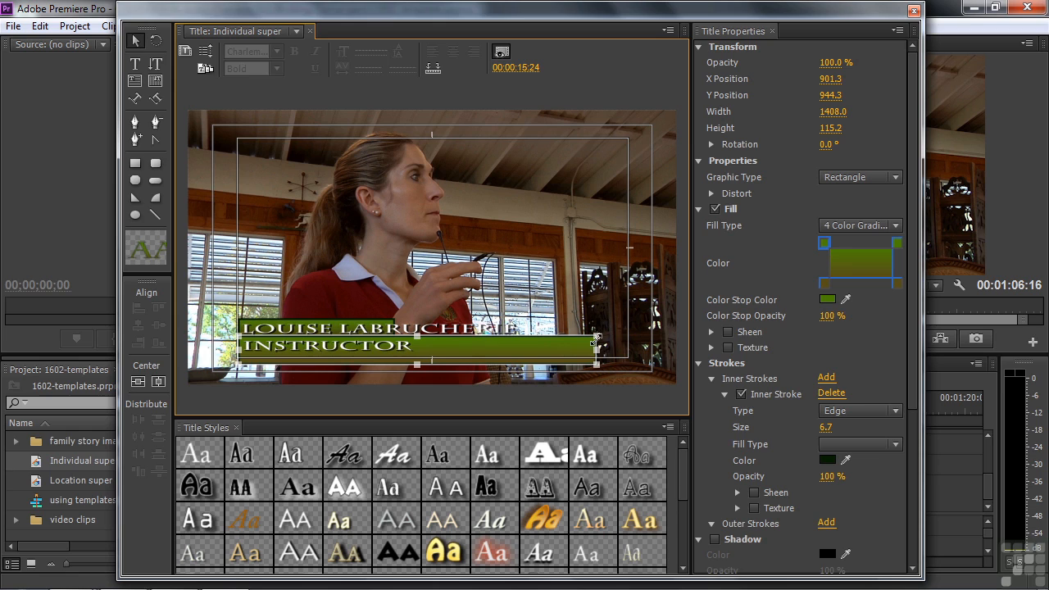
left_click_drag(596, 351, 422, 353)
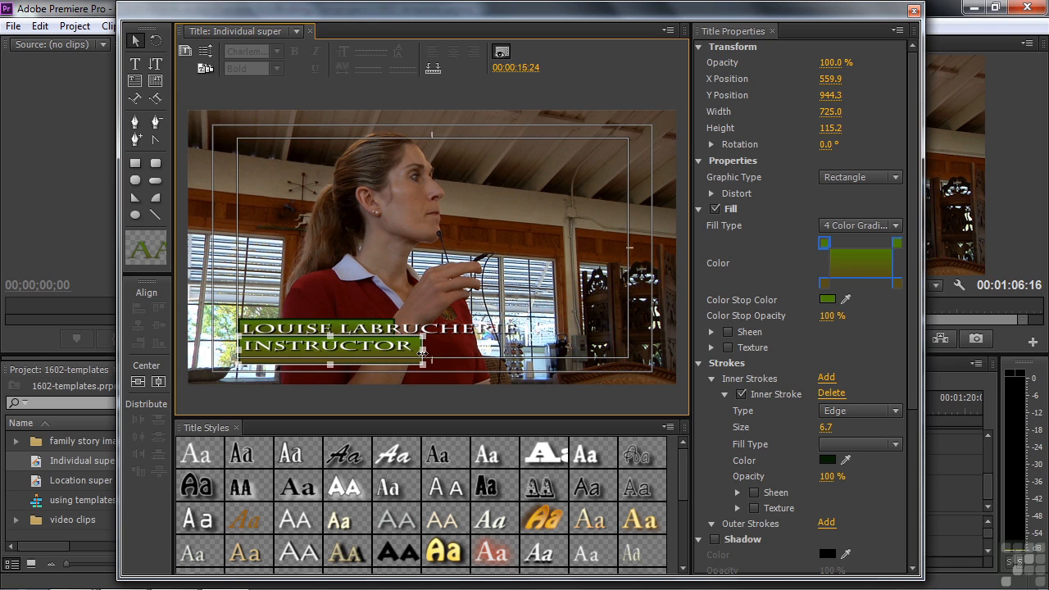
Widen and heighten the name bar to span the full name, and enlarge the name text.
left_click(339, 327)
left_click_drag(395, 328, 530, 336)
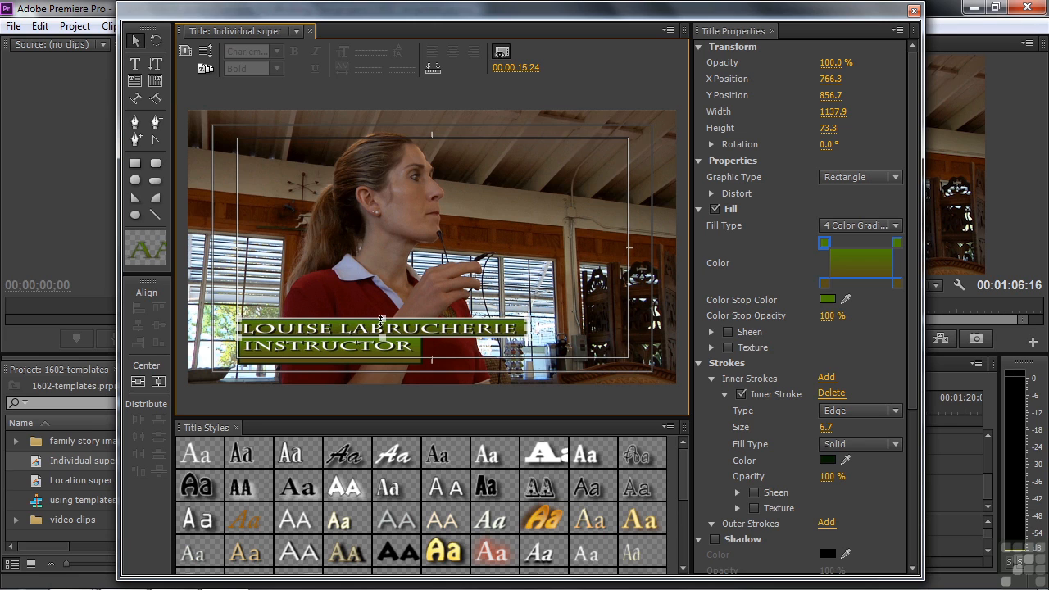
left_click_drag(382, 319, 383, 313)
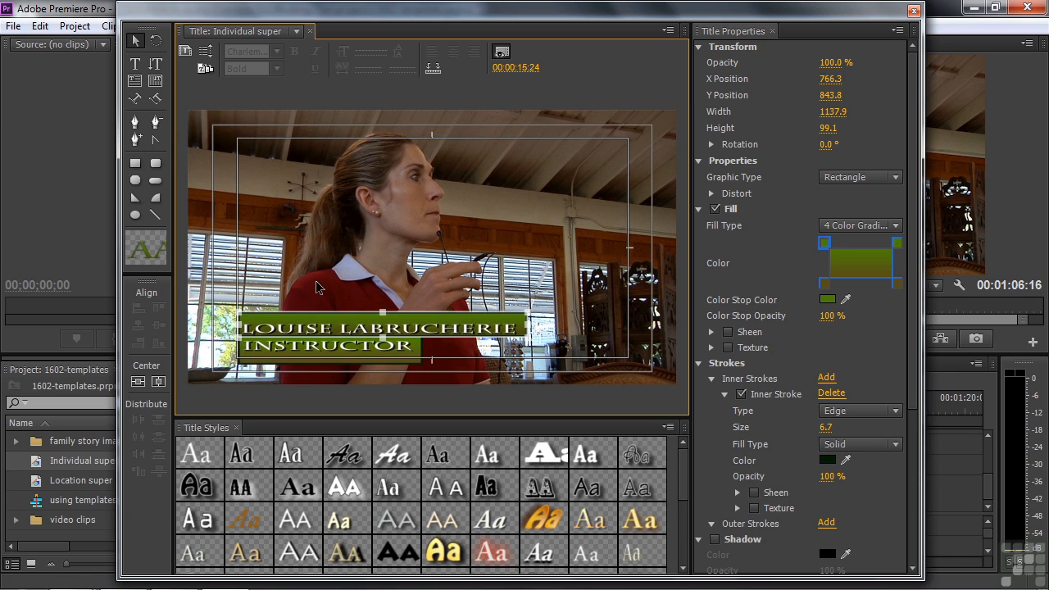
left_click(331, 331)
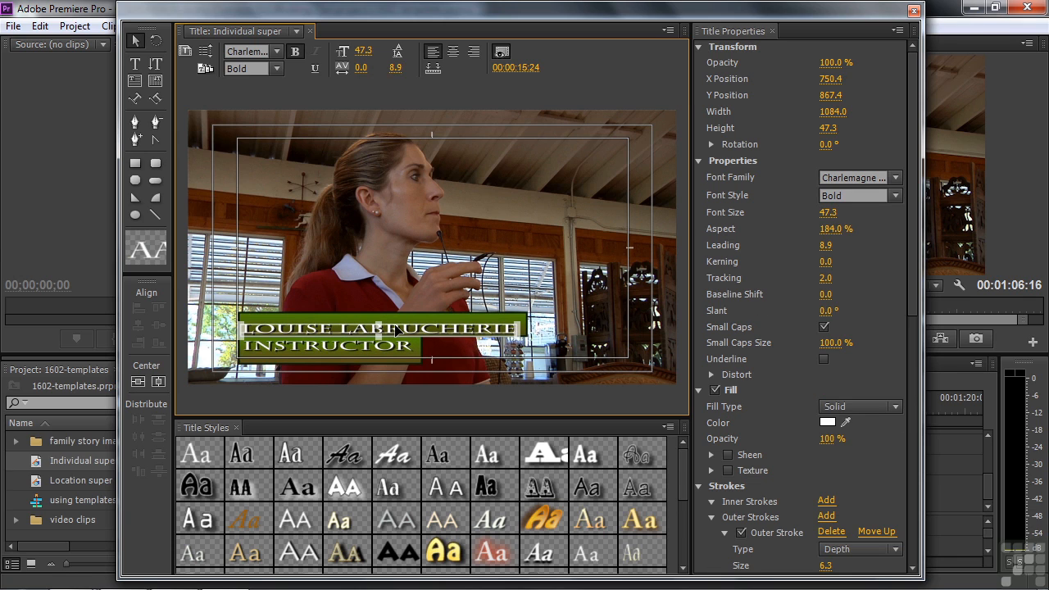
left_click_drag(379, 325, 383, 317)
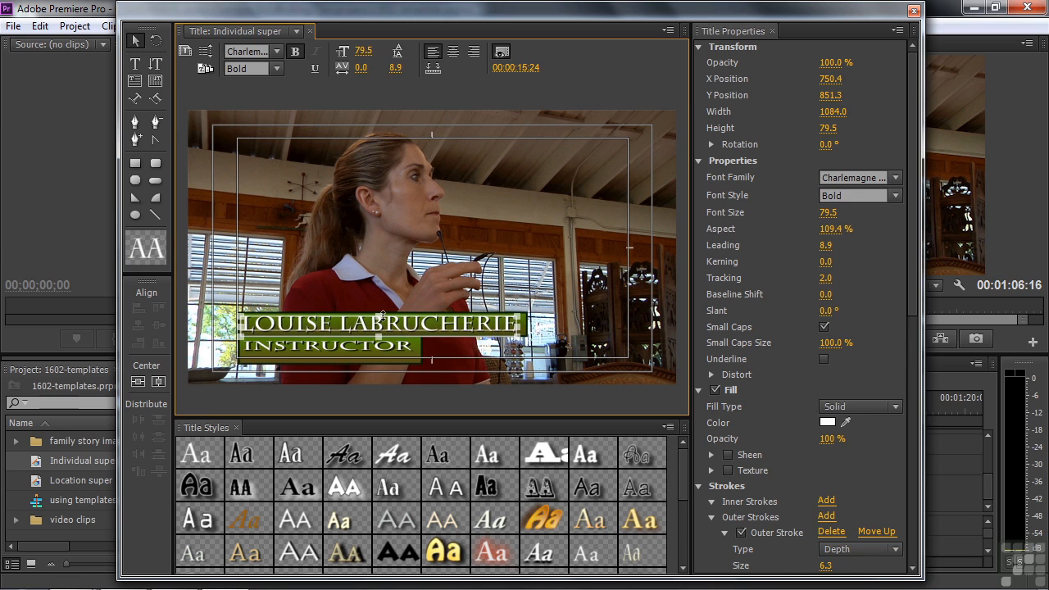
left_click(350, 350)
left_click(340, 352)
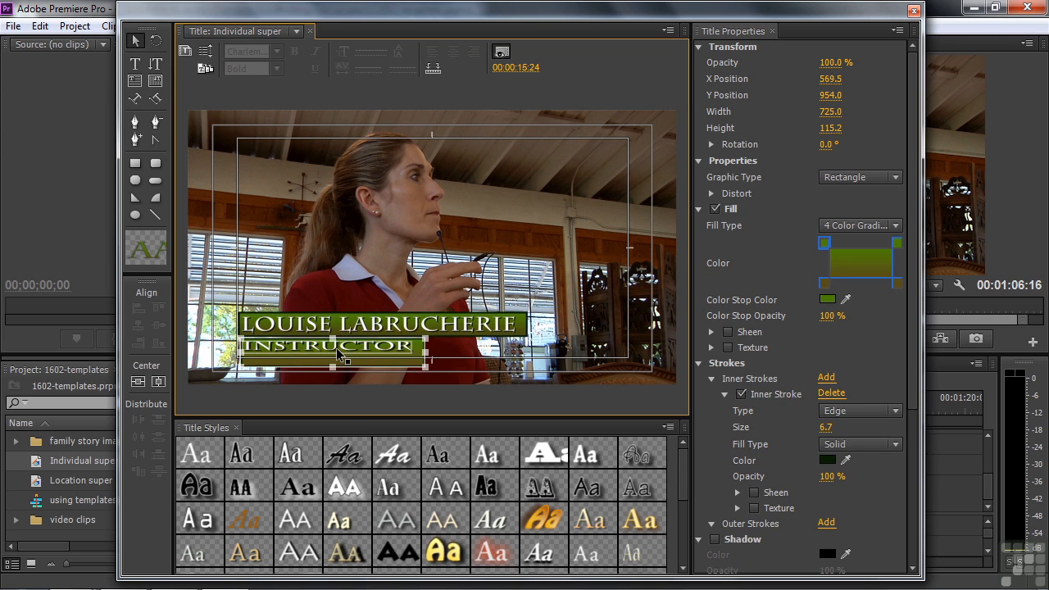
left_click(342, 353)
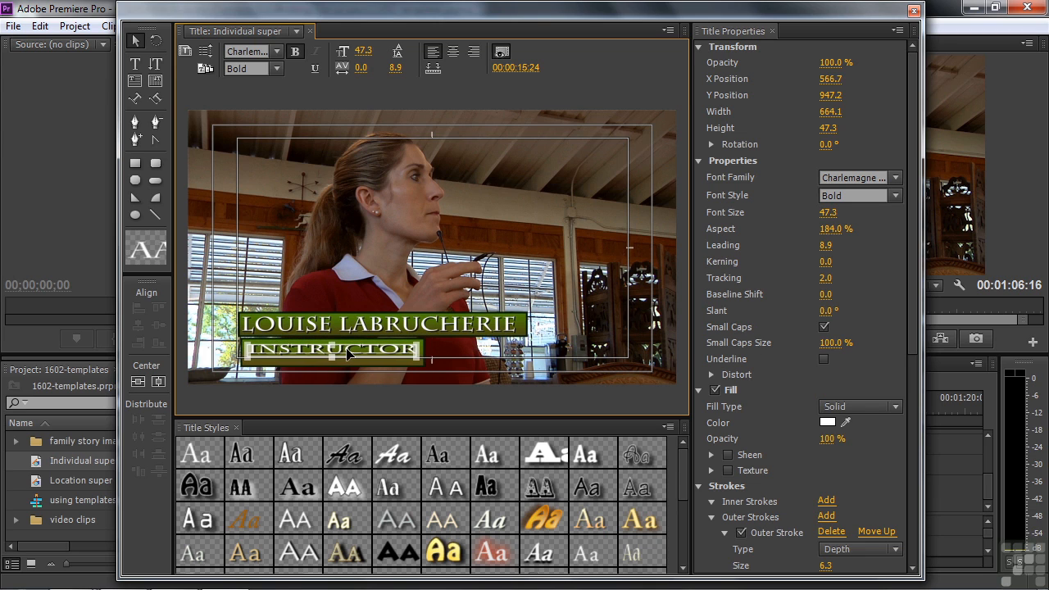
left_click(468, 354)
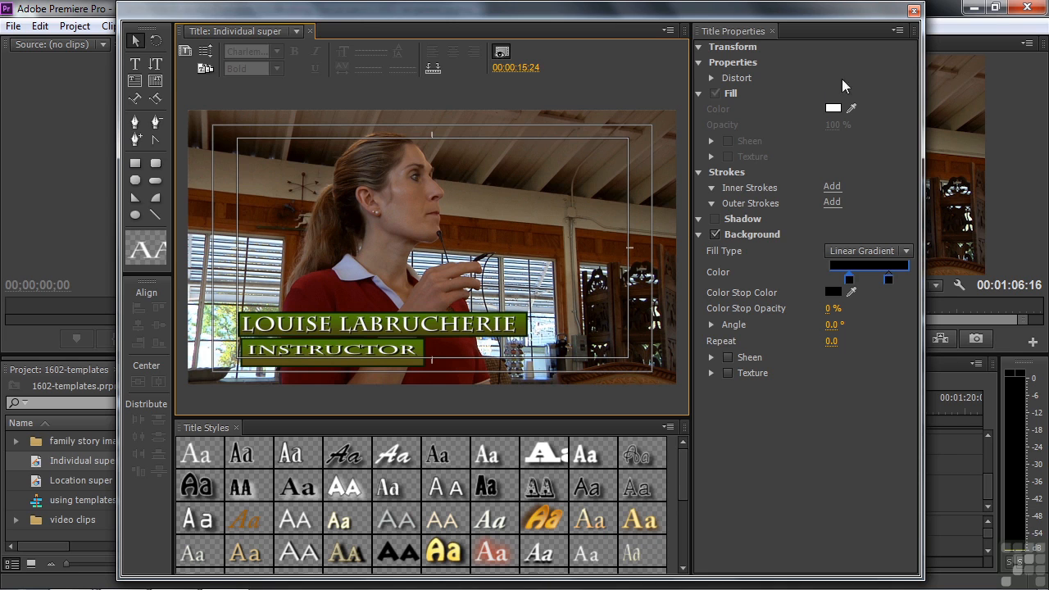
Place Individual super on Video 2 over the dressage clip with a fade-in at its start.
left_click(914, 10)
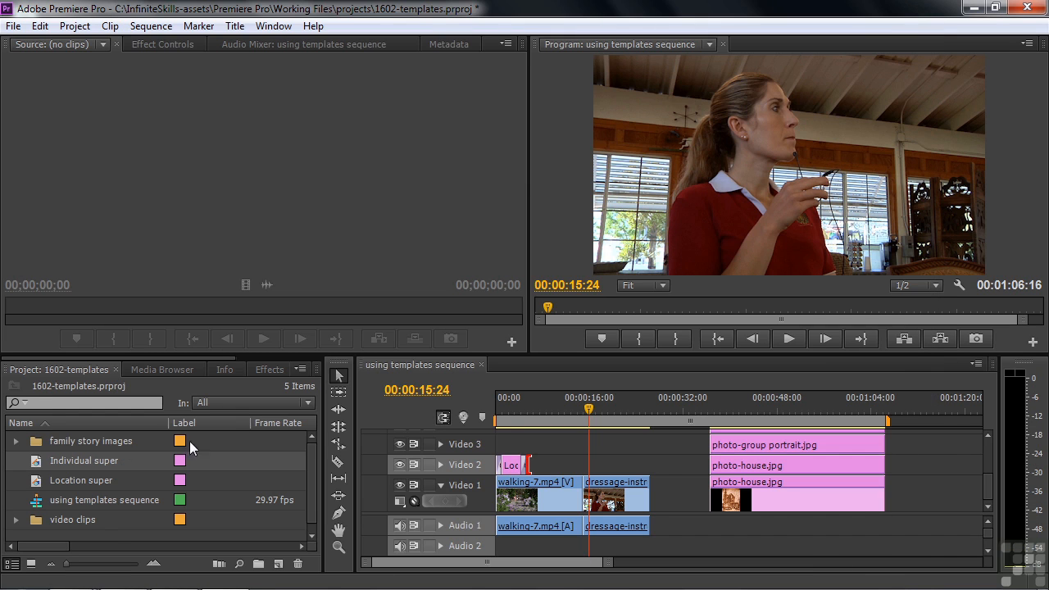
left_click_drag(36, 466, 587, 469)
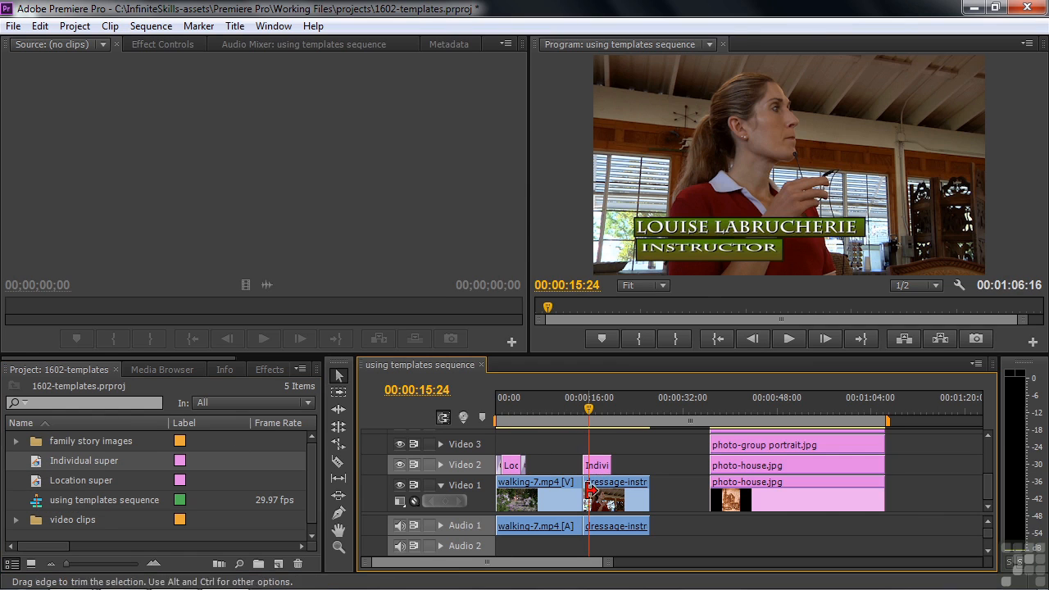
left_click_drag(586, 403, 582, 404)
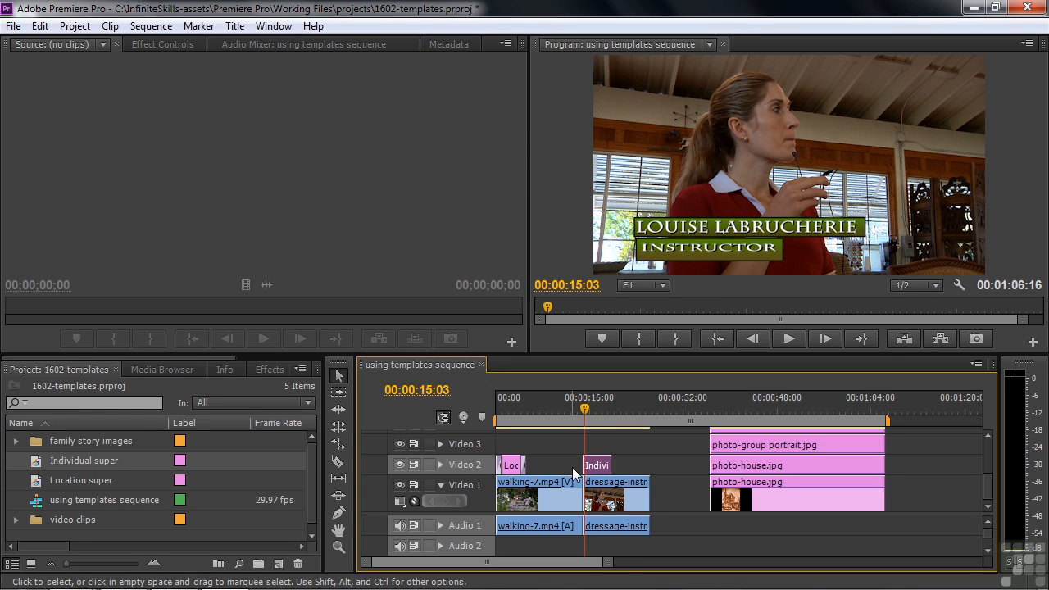
key("ctrl+d")
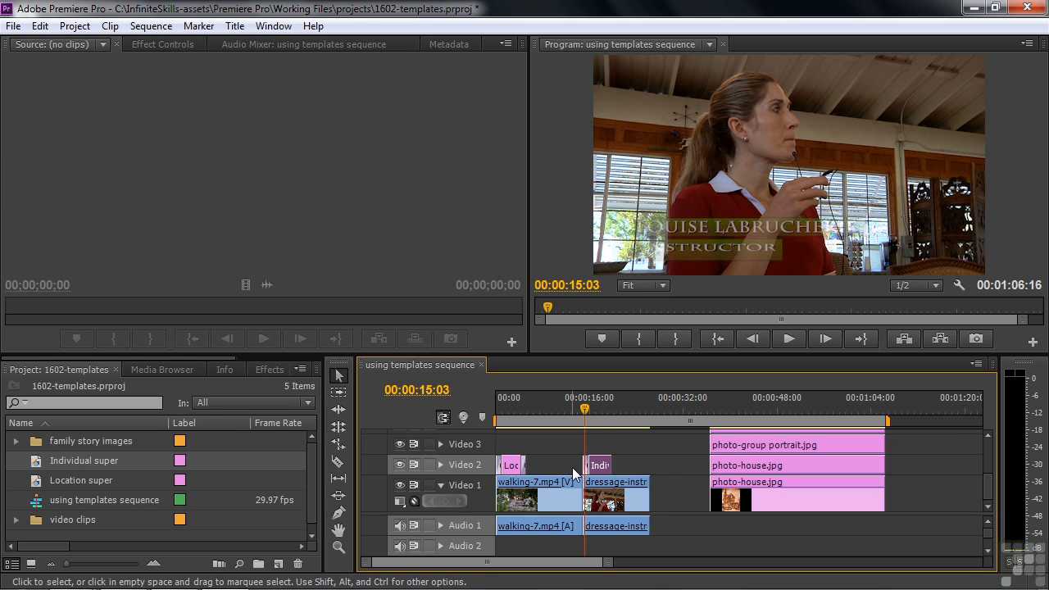
Add a fade at the title's end and play it back to check both fades.
left_click(590, 411)
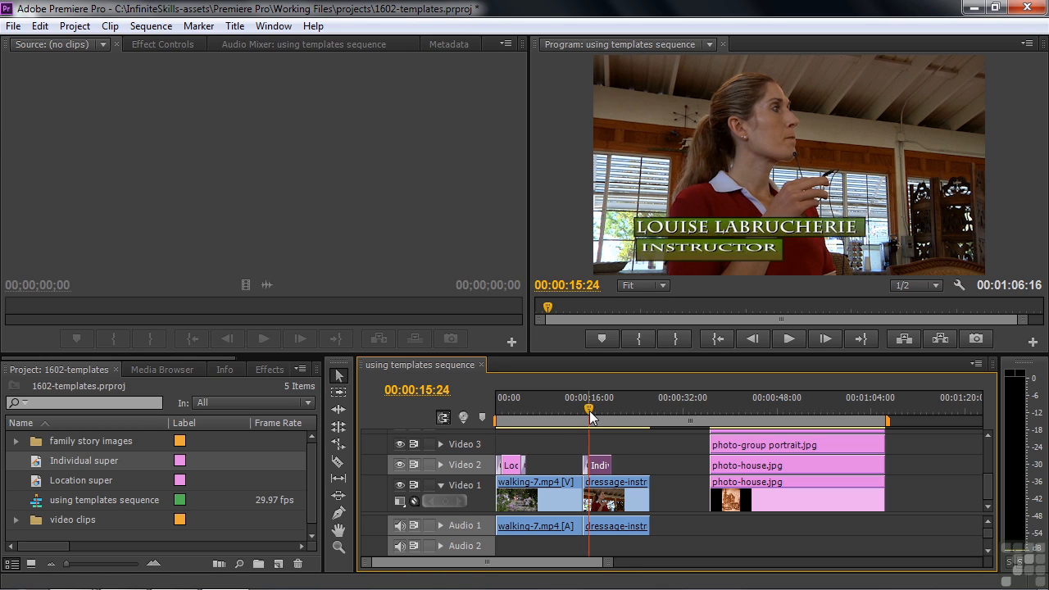
key("Down")
key("ctrl+d")
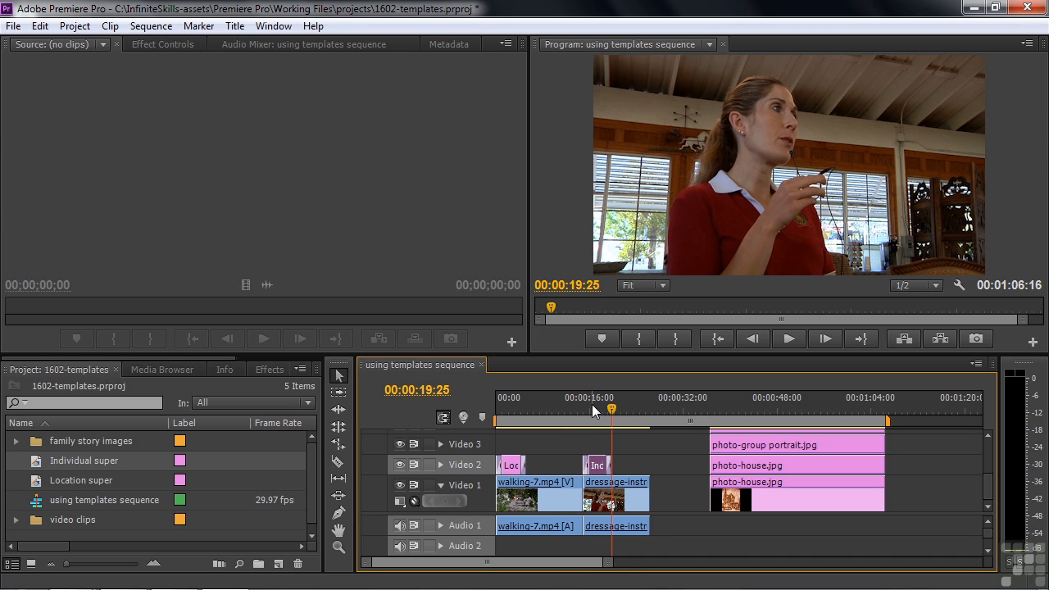
left_click_drag(611, 412, 582, 403)
key("space")
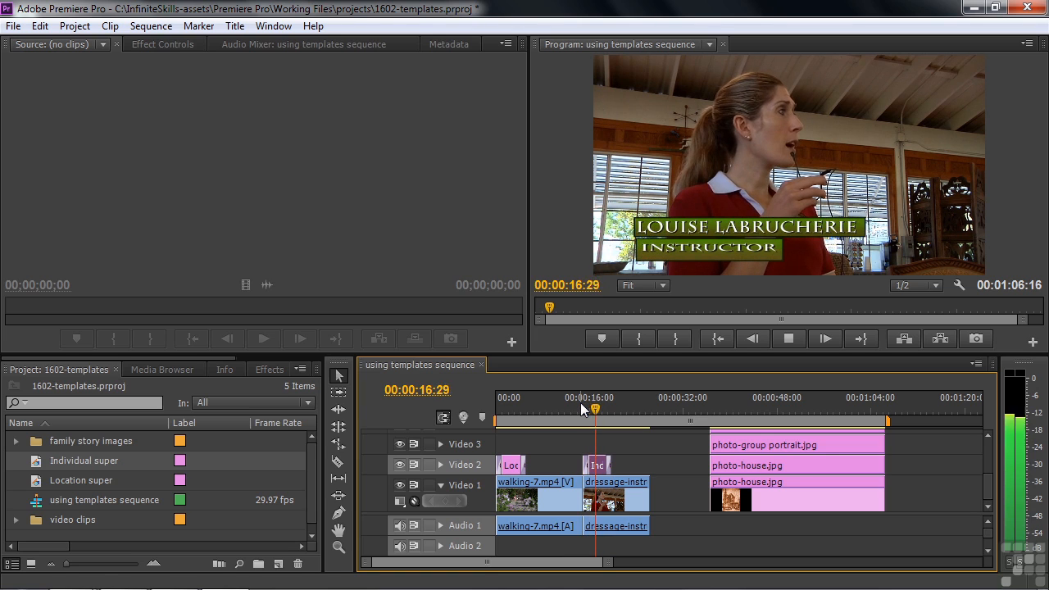
key("space")
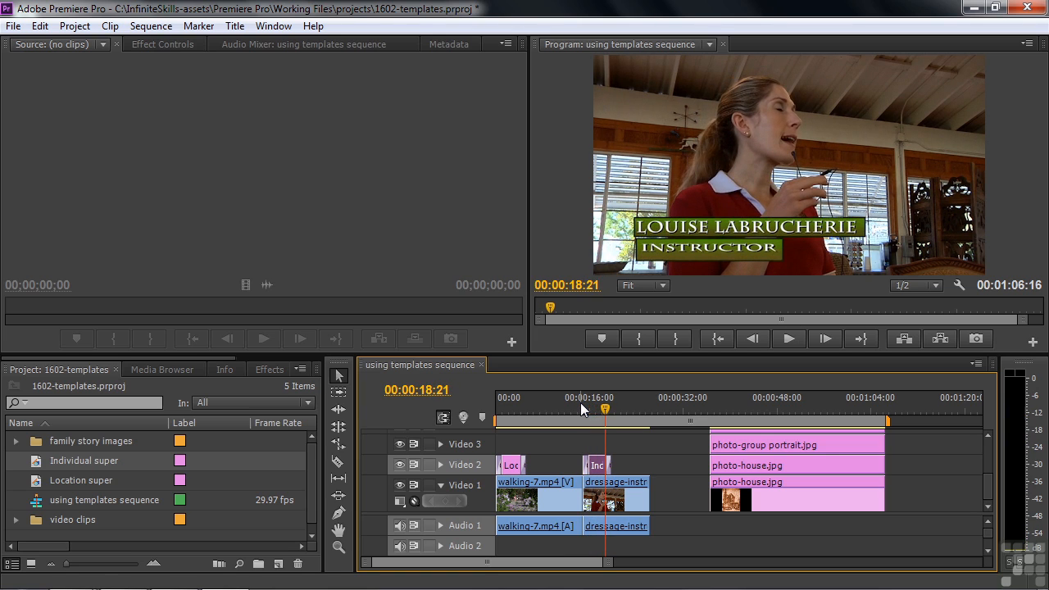
left_click(657, 405)
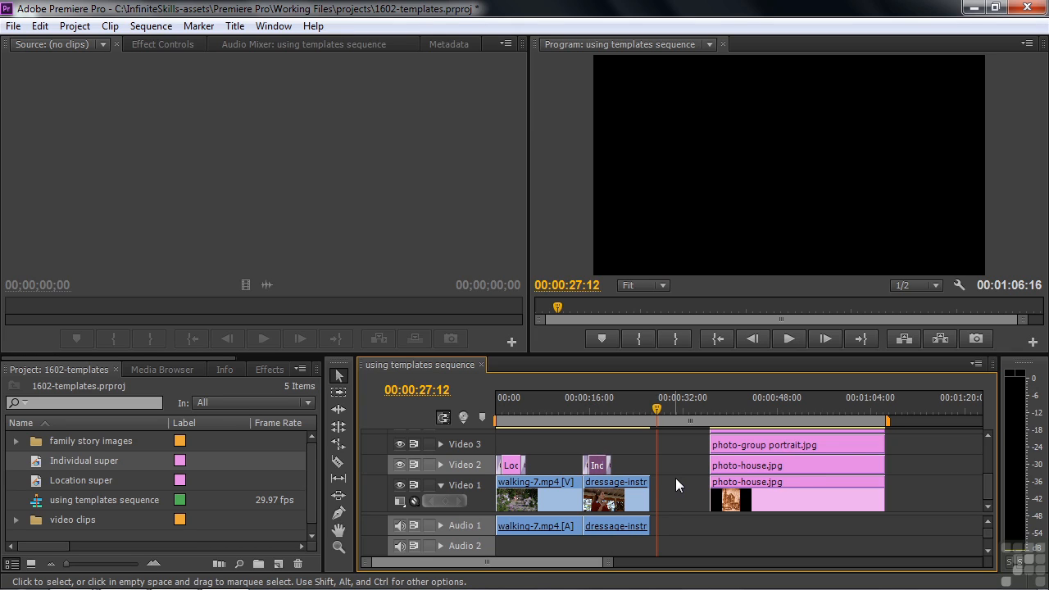
Create a new title named list.
left_click(279, 564)
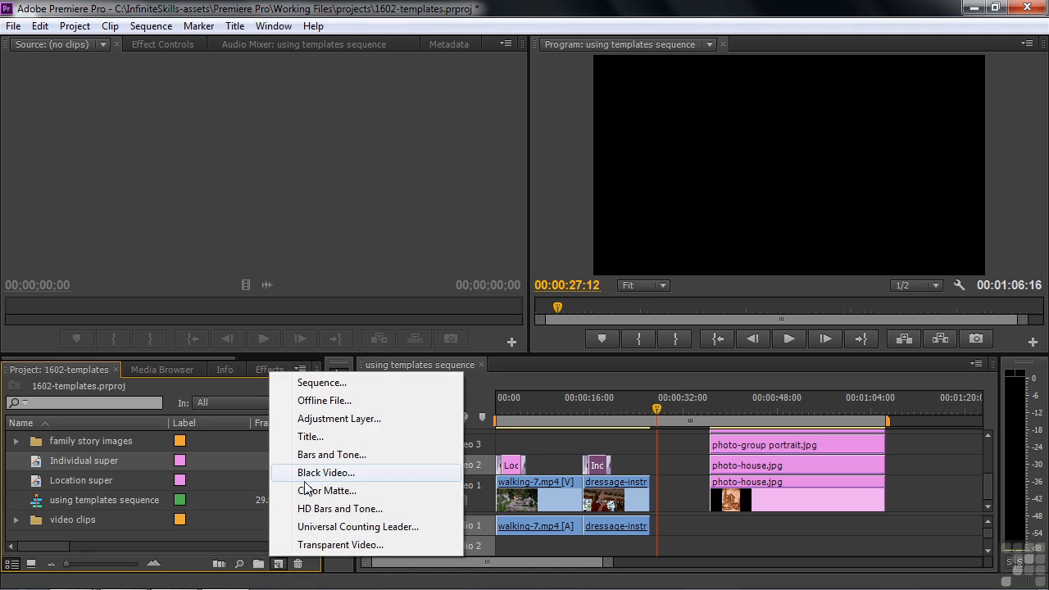
left_click(310, 436)
key("BackSpace")
left_click(550, 377)
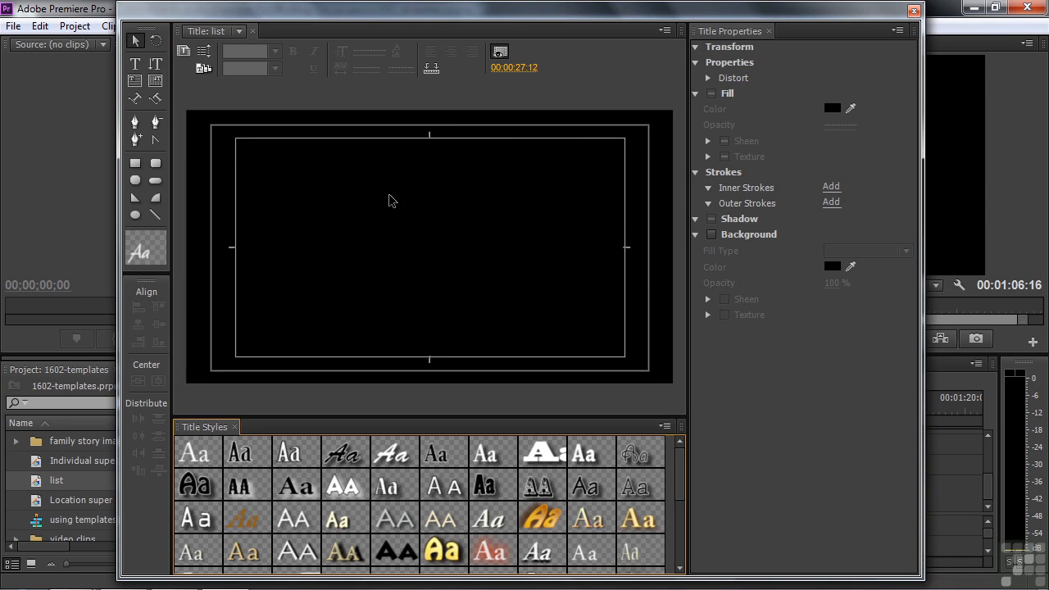
Apply the Music_HD_full template from the Music group to the list title.
left_click(203, 69)
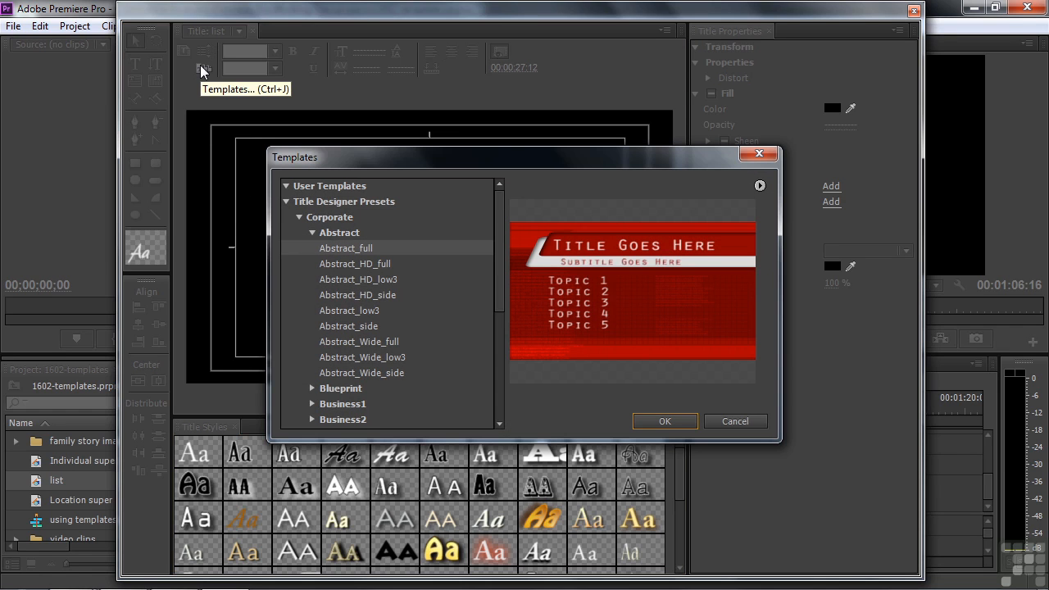
left_click(298, 217)
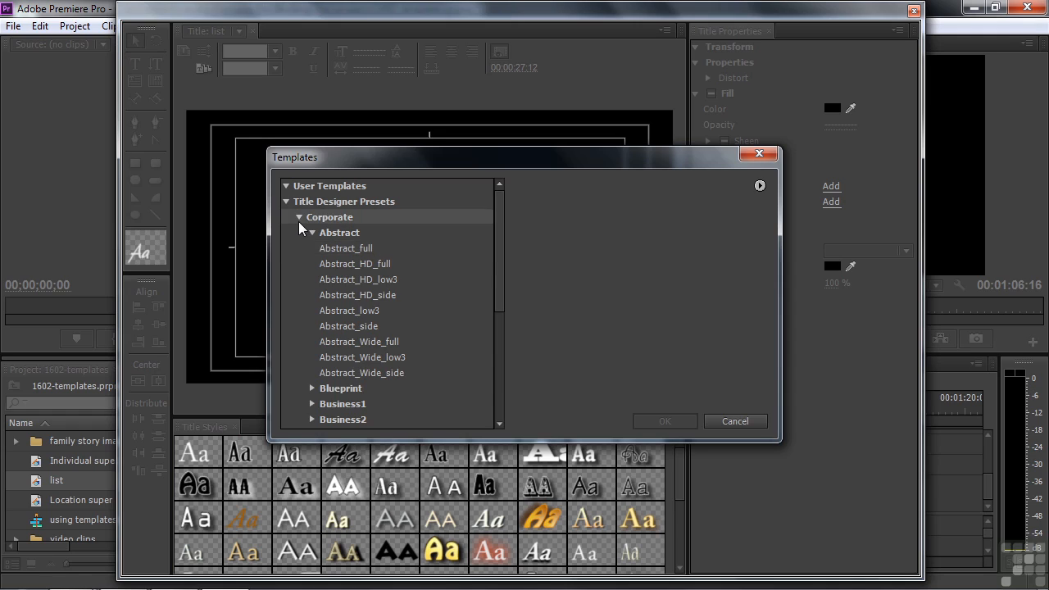
left_click(298, 264)
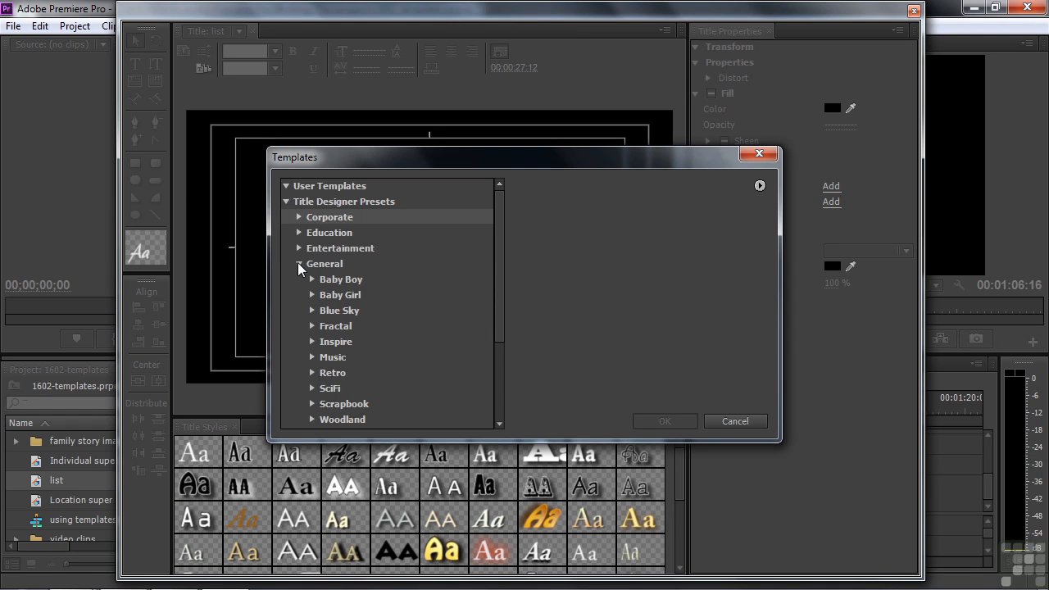
left_click(313, 358)
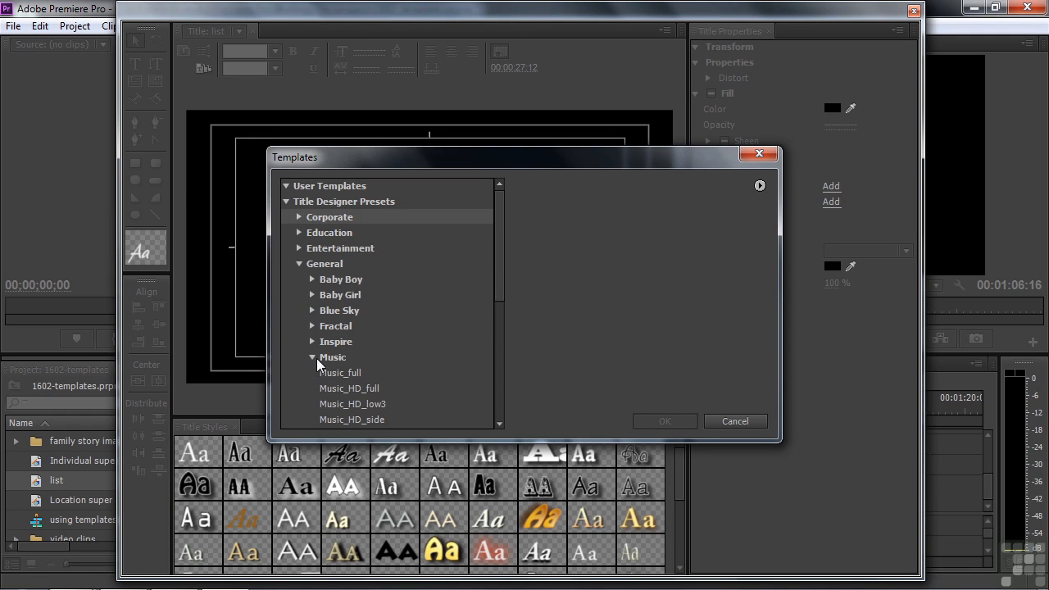
scroll(498, 294, "down", 1)
left_click_drag(498, 294, 489, 352)
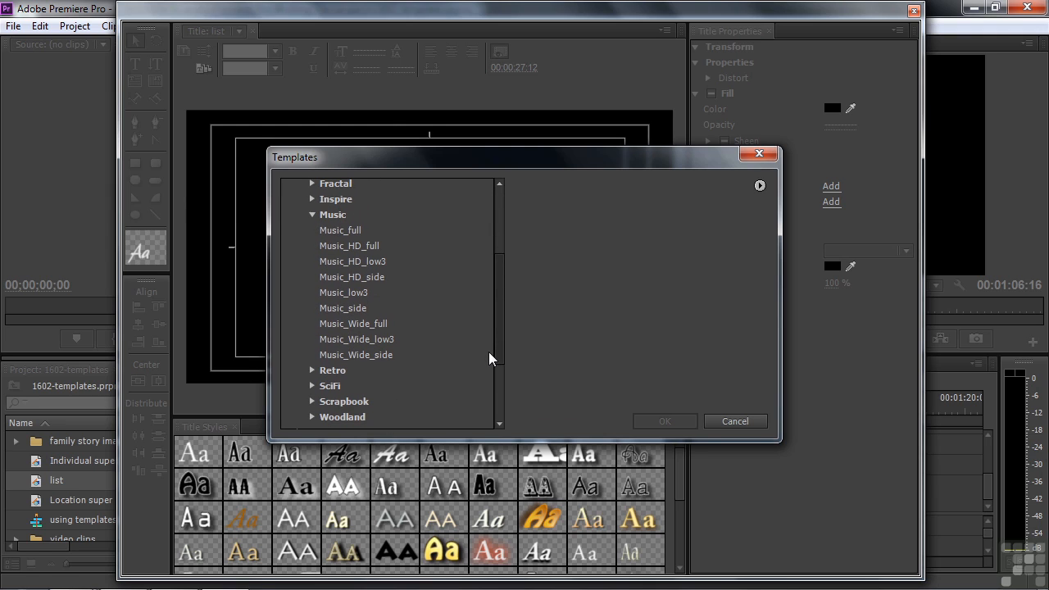
left_click(332, 232)
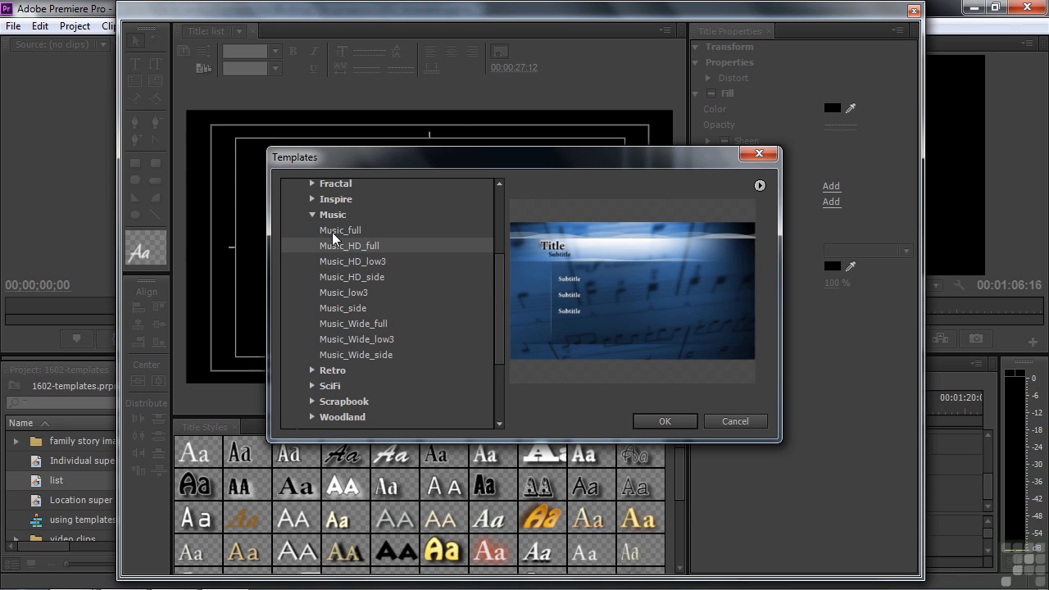
key("Down")
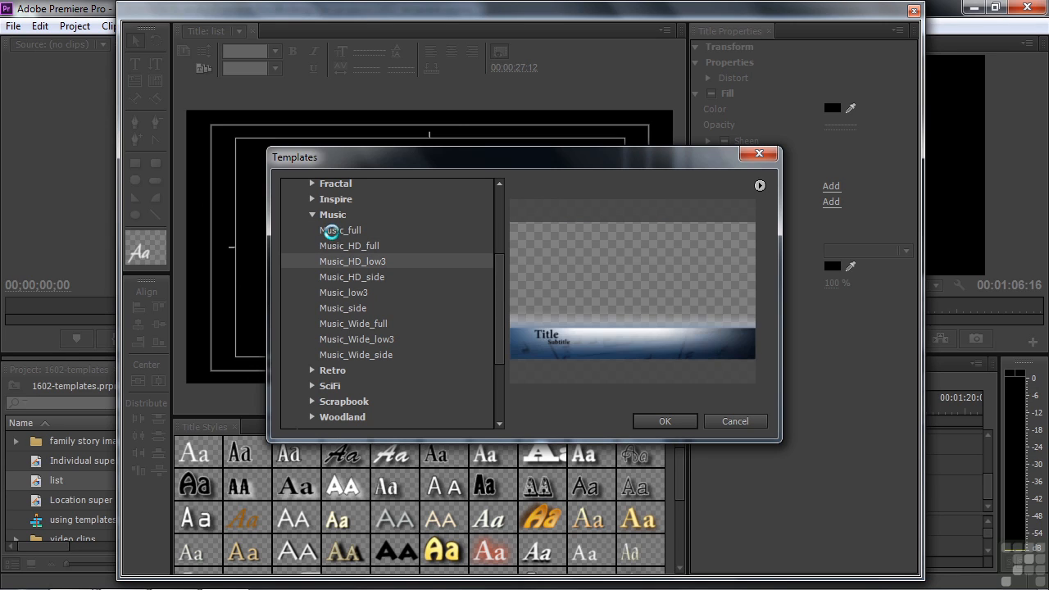
key("Down")
key("Down")
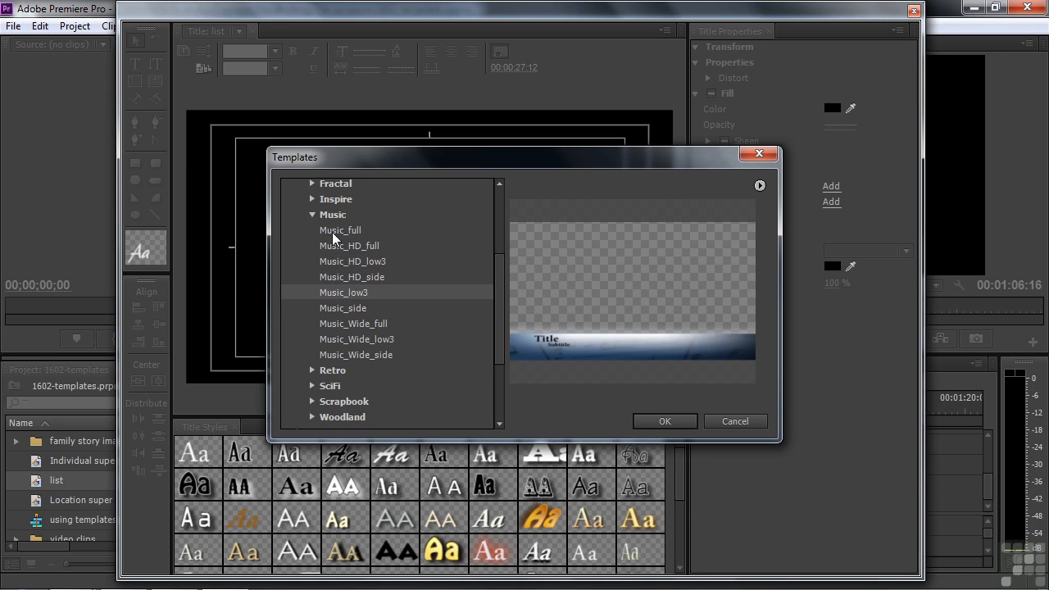
key("Down")
key("Down")
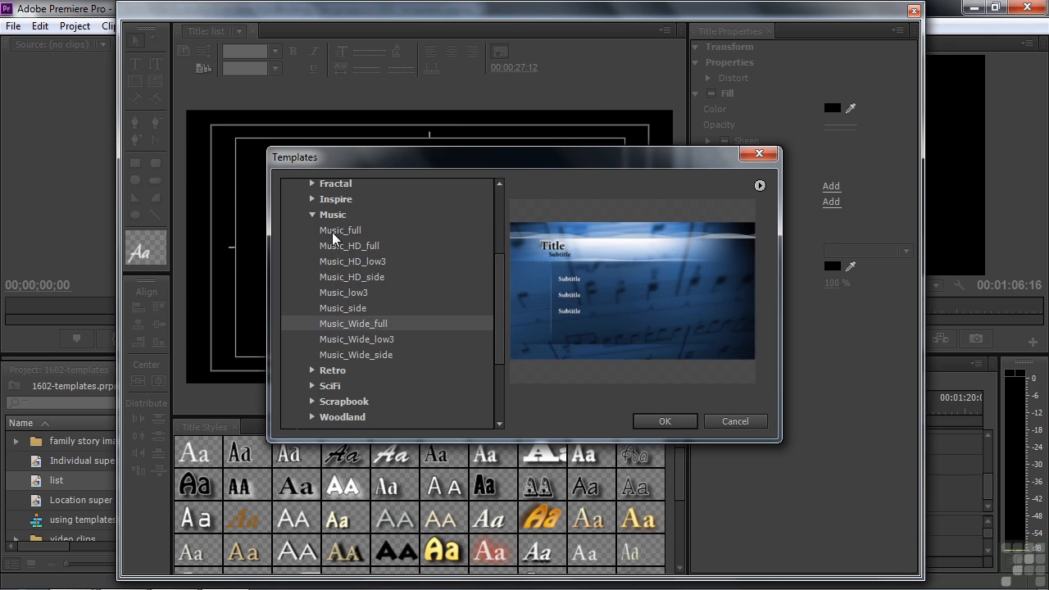
key("Down")
key("Down")
key("Up")
key("Up")
key("Up")
key("Up")
key("Up")
key("Up")
key("Up")
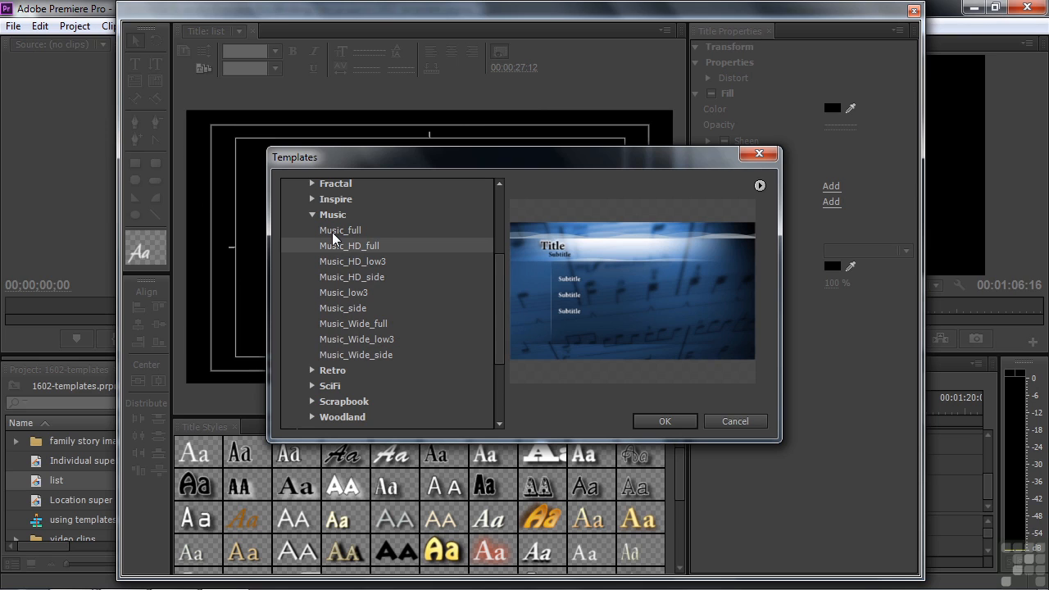
left_click(673, 423)
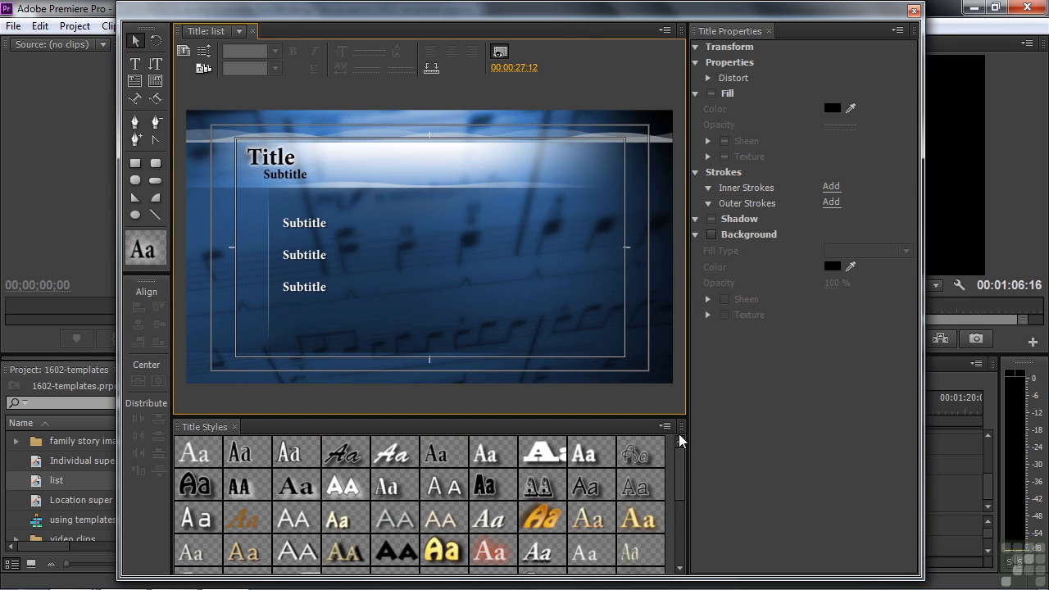
key("t")
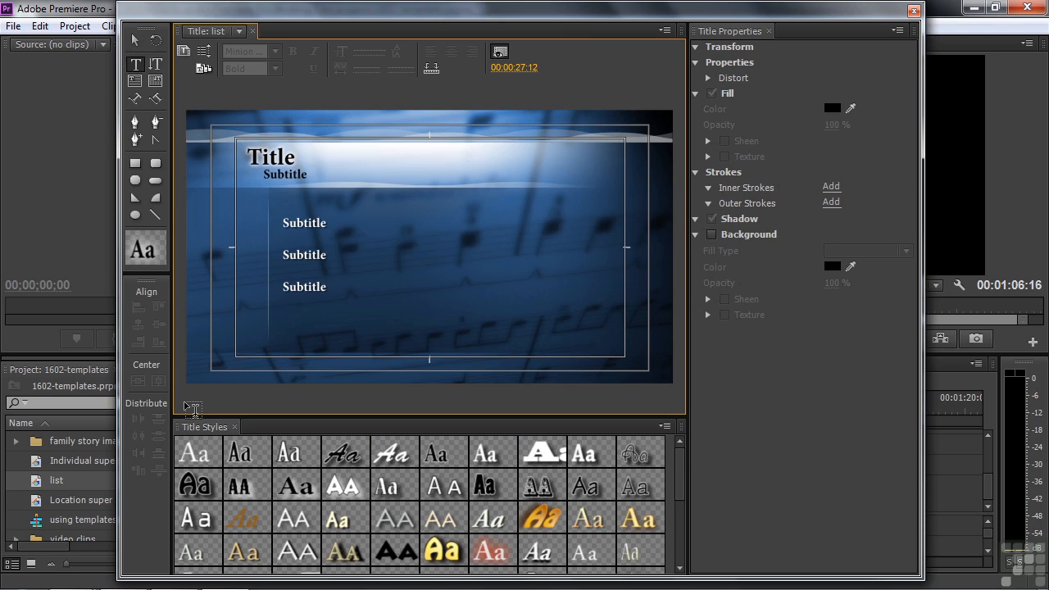
left_click(135, 41)
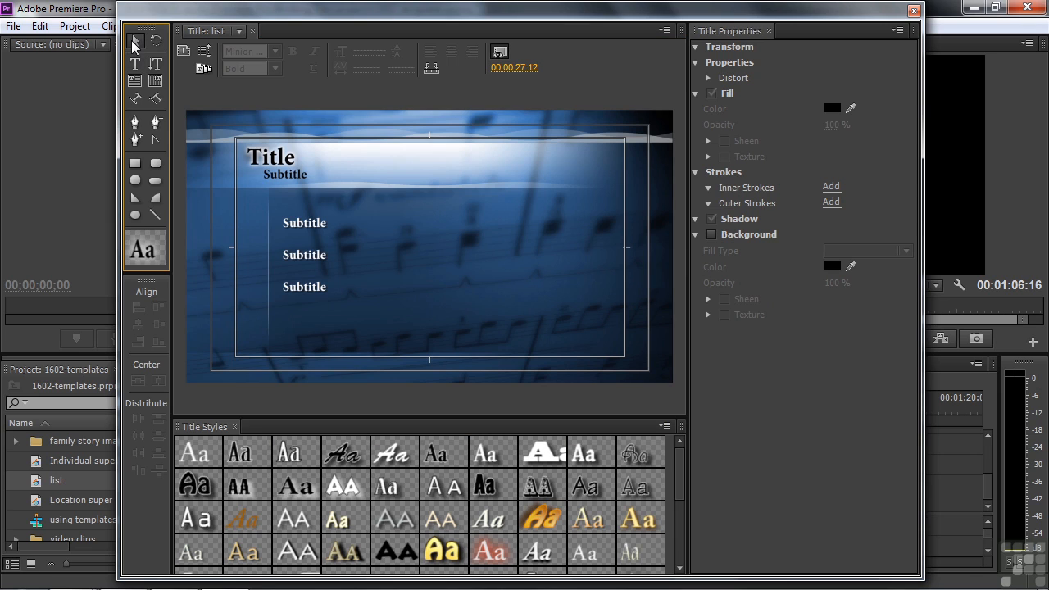
left_click(267, 164)
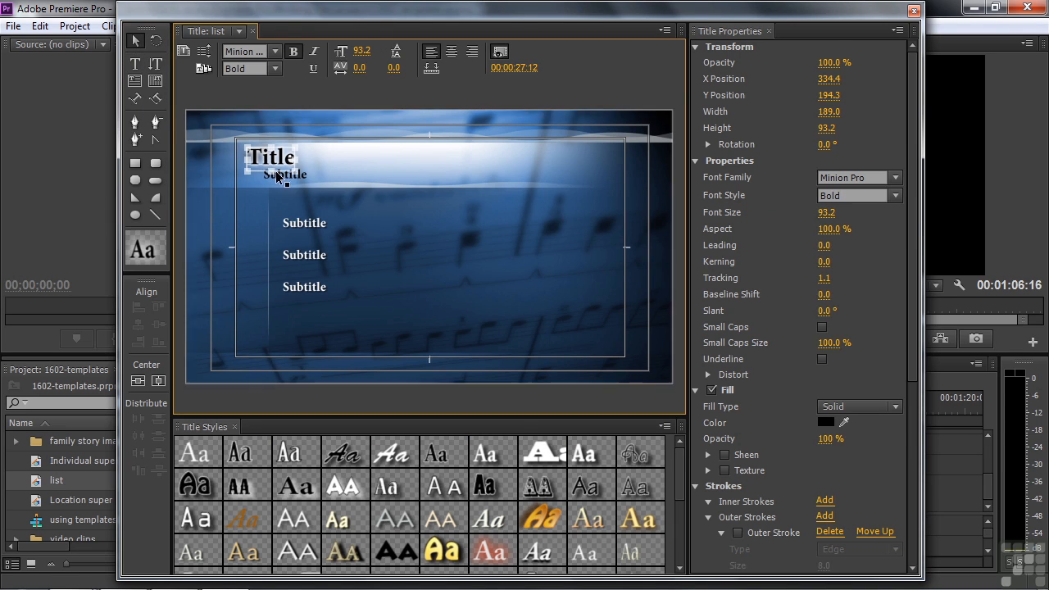
left_click(279, 175)
left_click(297, 239)
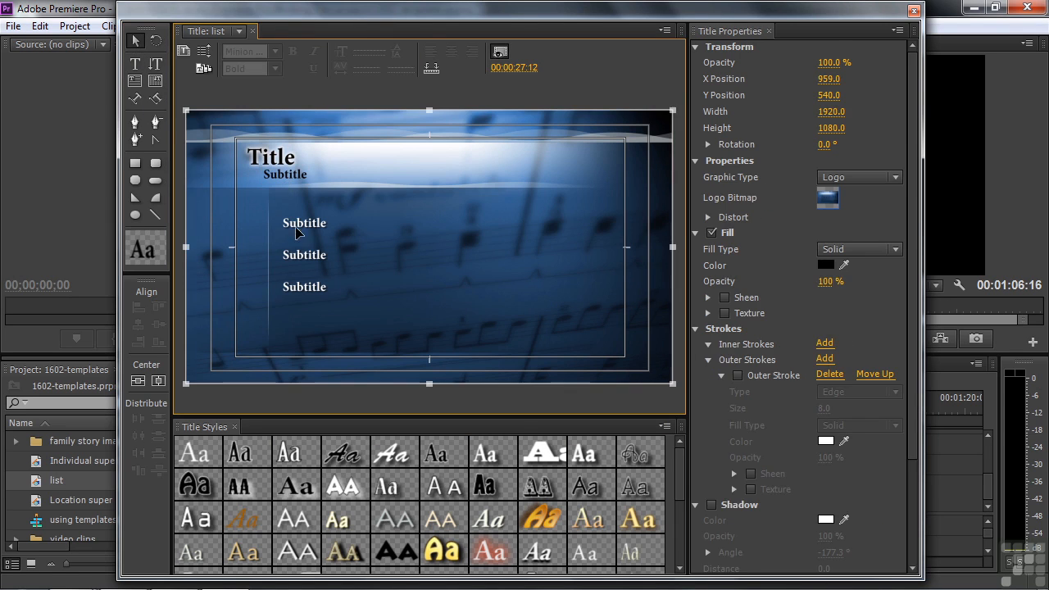
left_click(297, 233)
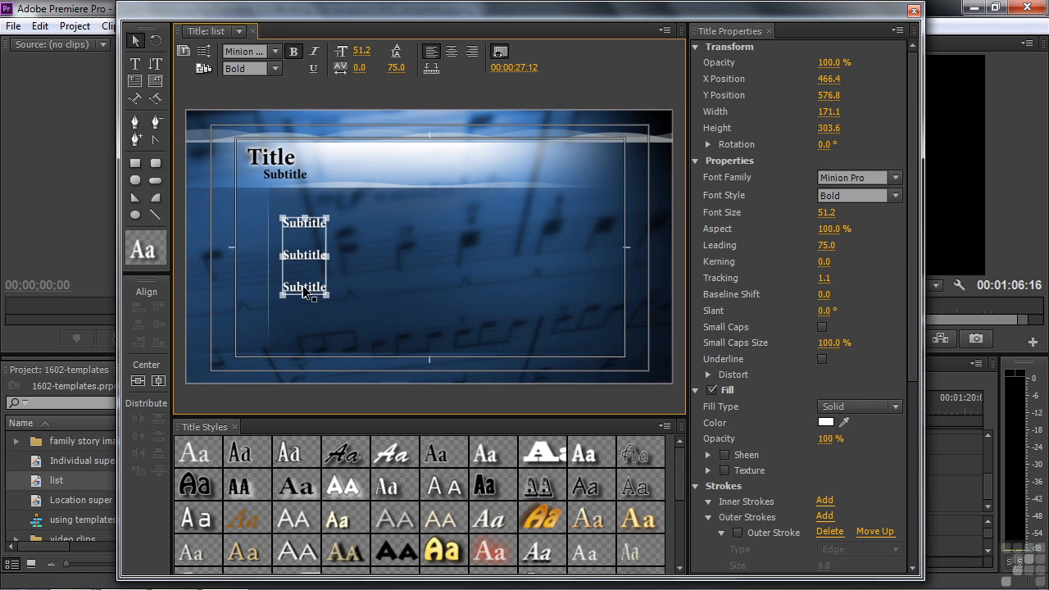
left_click(477, 267)
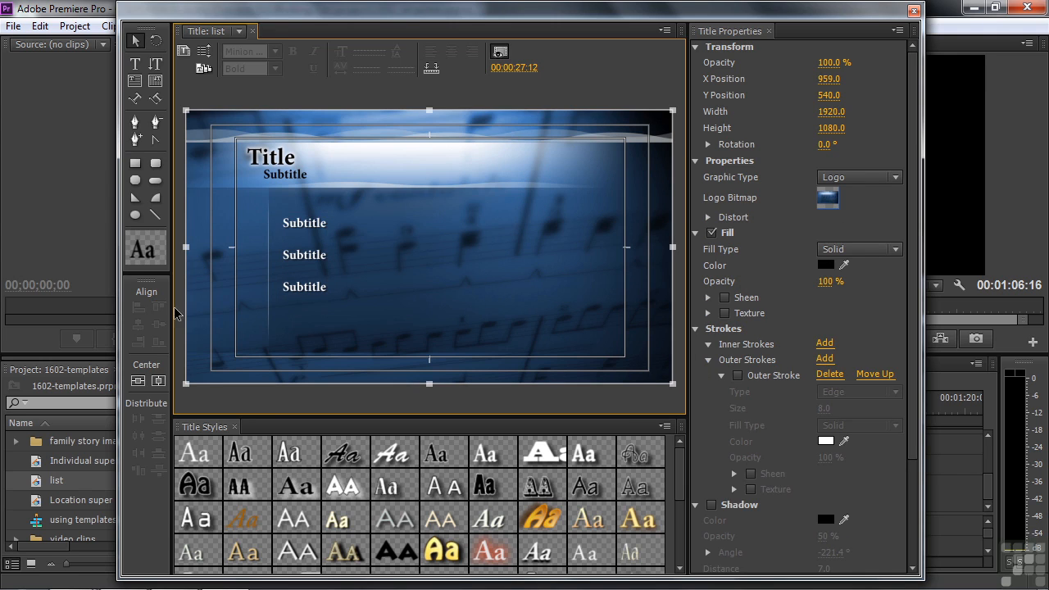
mouse_move(478, 281)
left_mouse_down()
mouse_move(466, 289)
mouse_move(480, 318)
mouse_move(487, 286)
mouse_move(485, 297)
left_mouse_up()
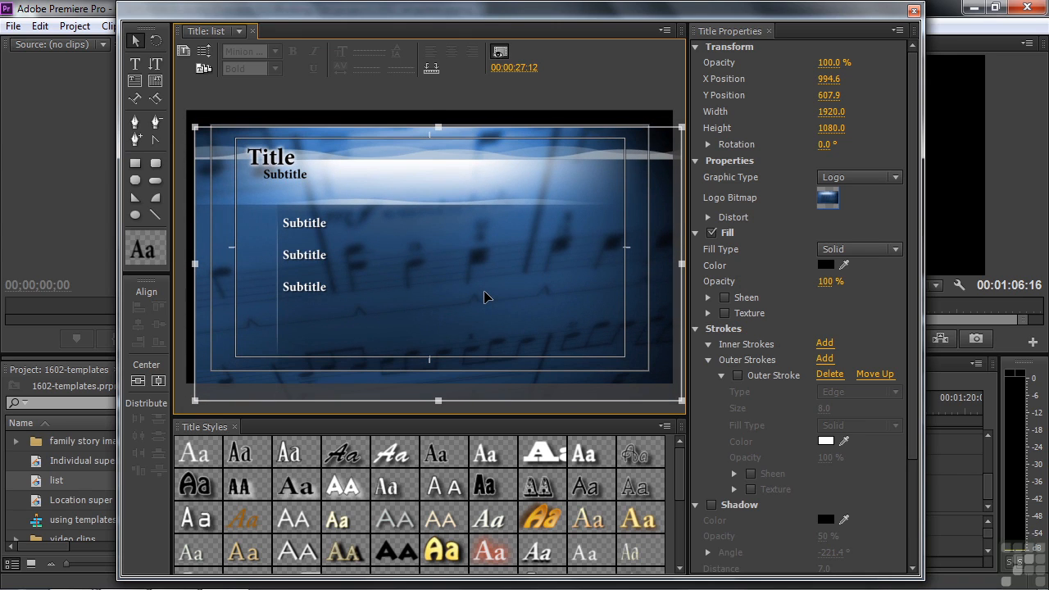
key("ctrl+z")
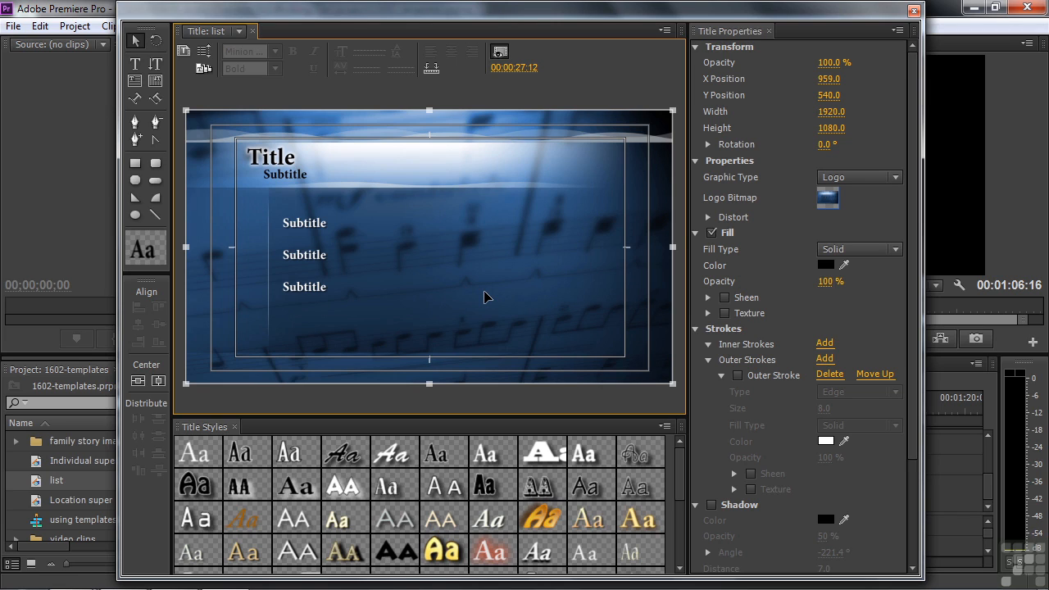
left_click(136, 66)
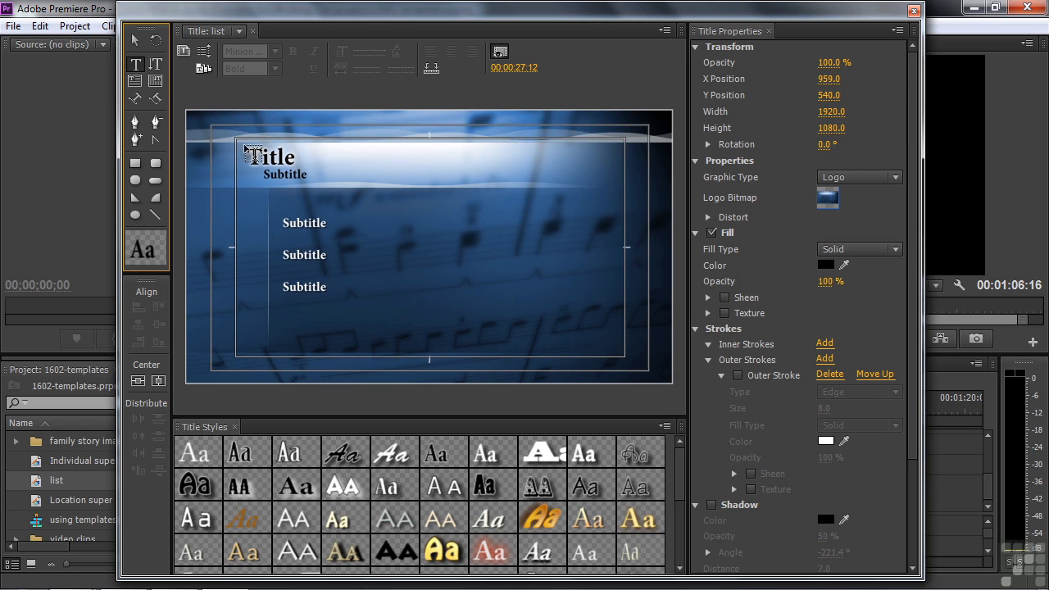
Replace the Title placeholder with the heading 'Music concert'.
left_click(135, 40)
left_click(269, 165)
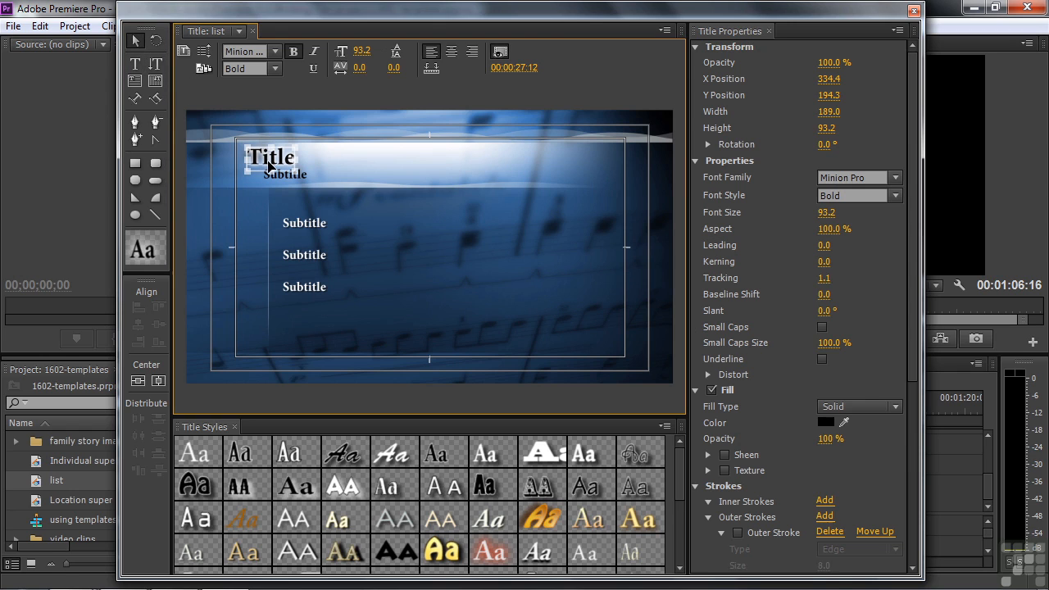
double_click(264, 160)
left_click_drag(255, 156, 289, 158)
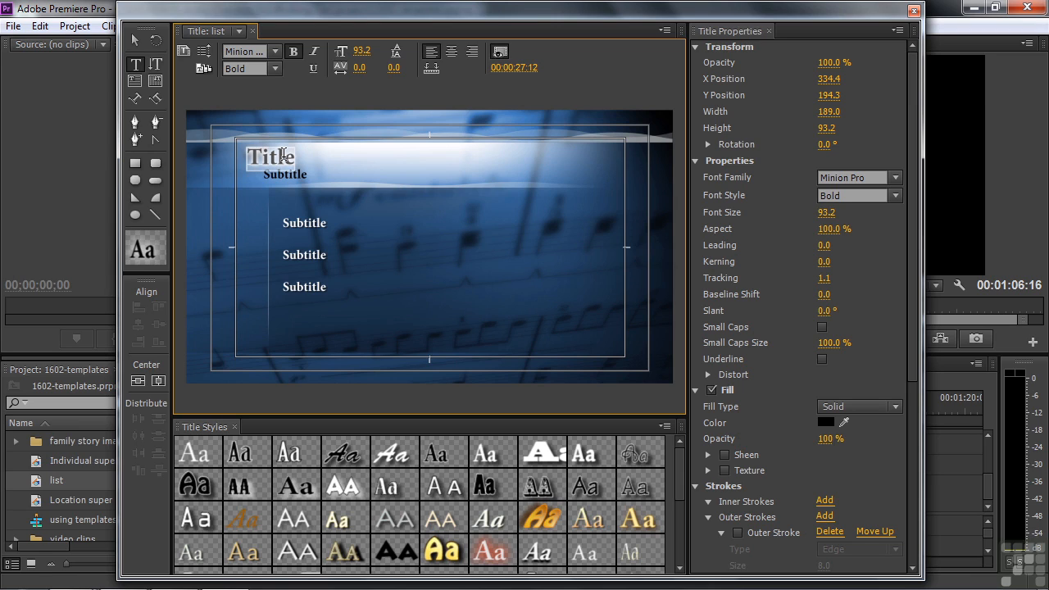
type("M")
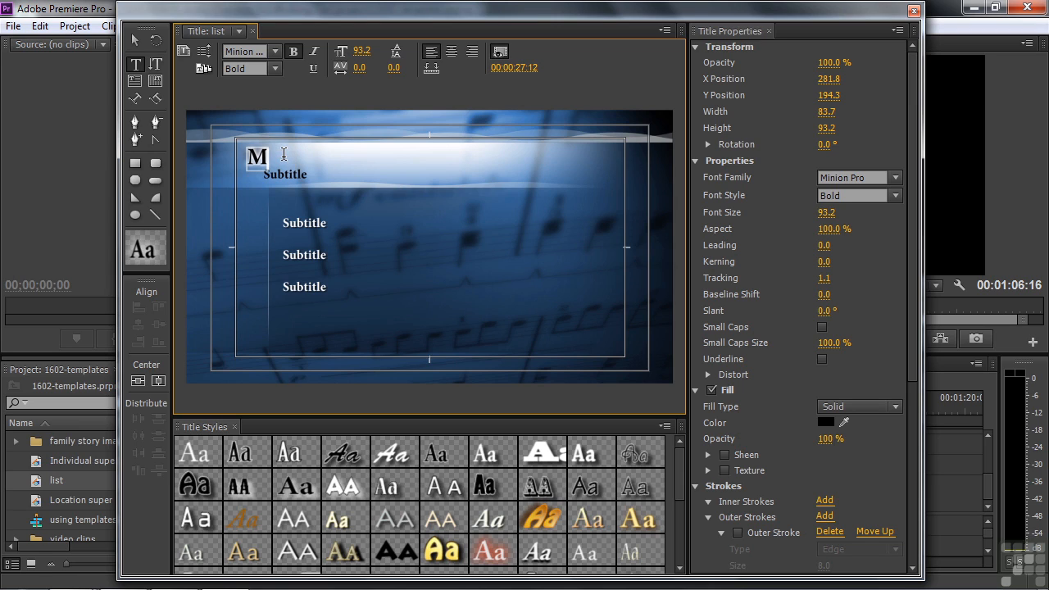
type("usic concert")
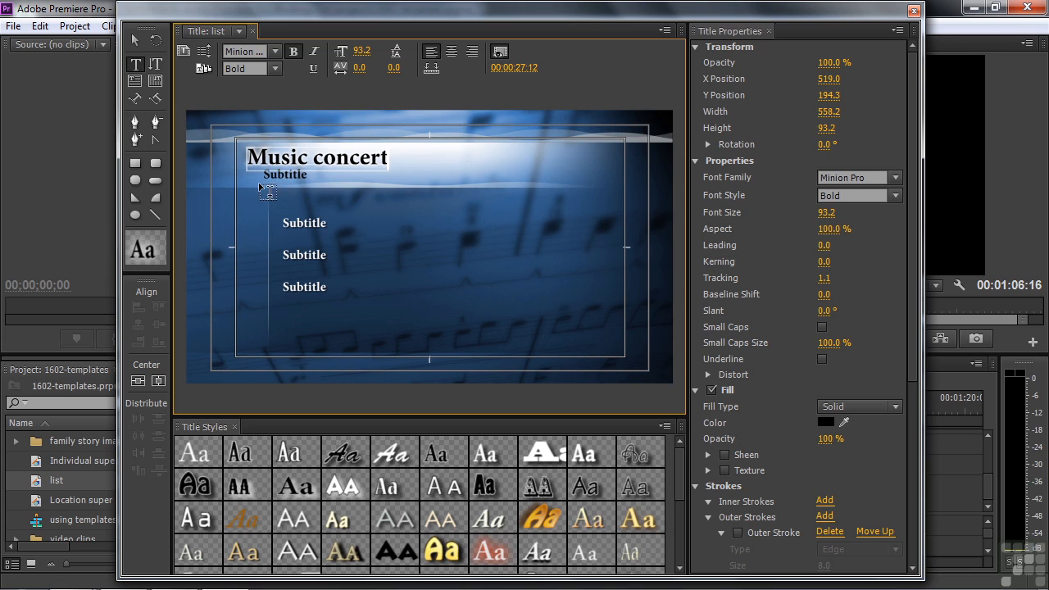
left_click(138, 41)
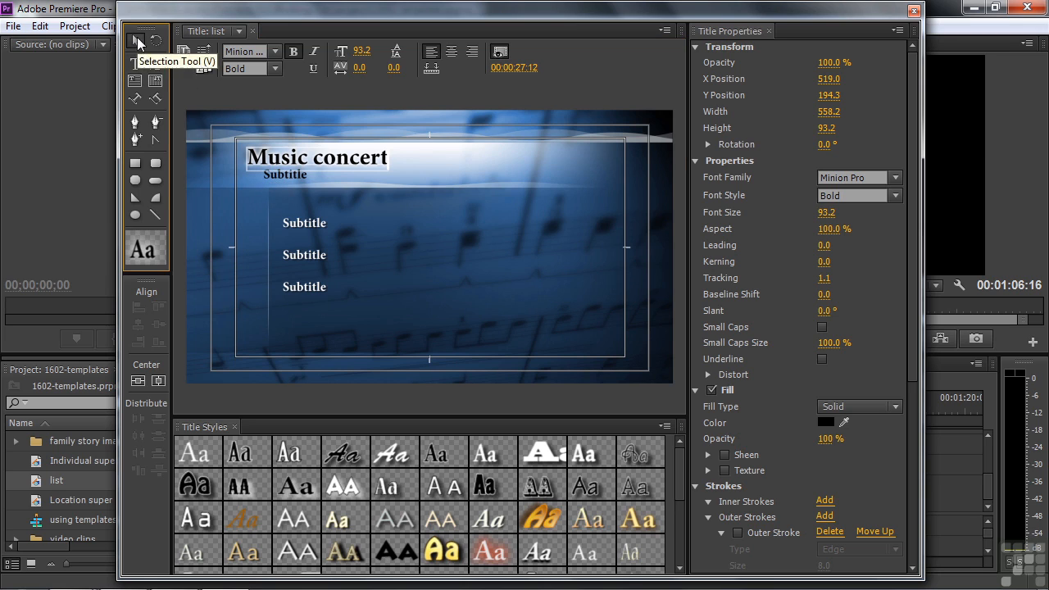
left_click(271, 175)
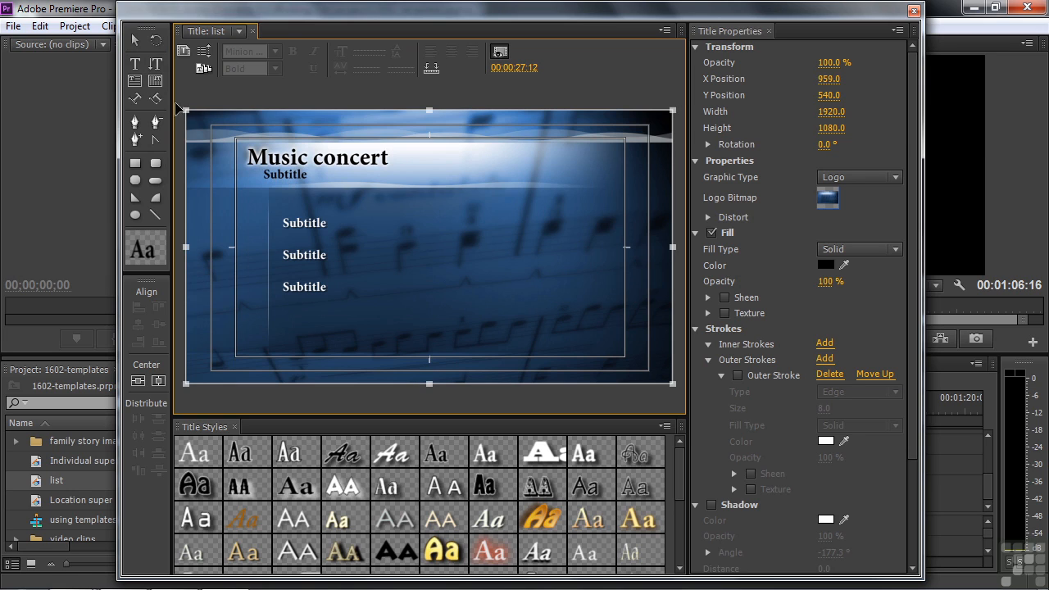
Replace the Subtitle line beneath the heading with 'Spring concert'.
left_click(137, 41)
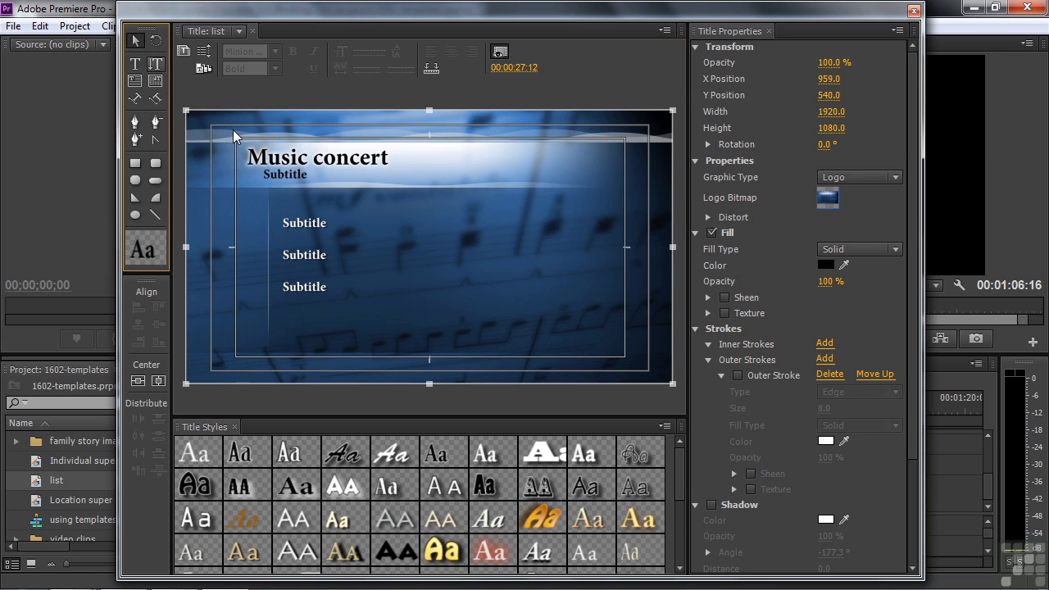
double_click(286, 174)
left_click_drag(264, 174, 302, 175)
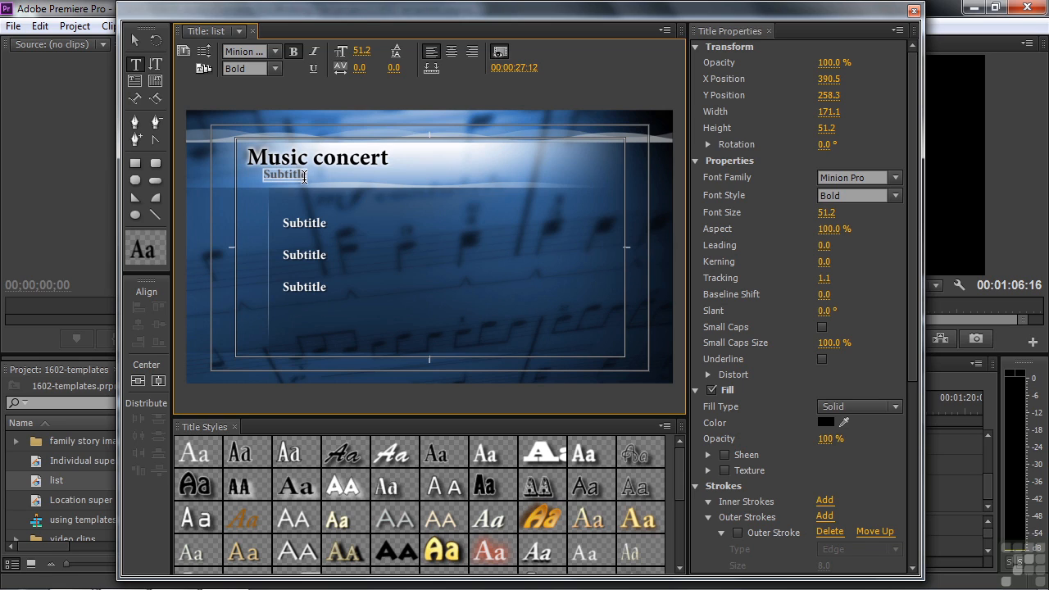
type("Spring conce")
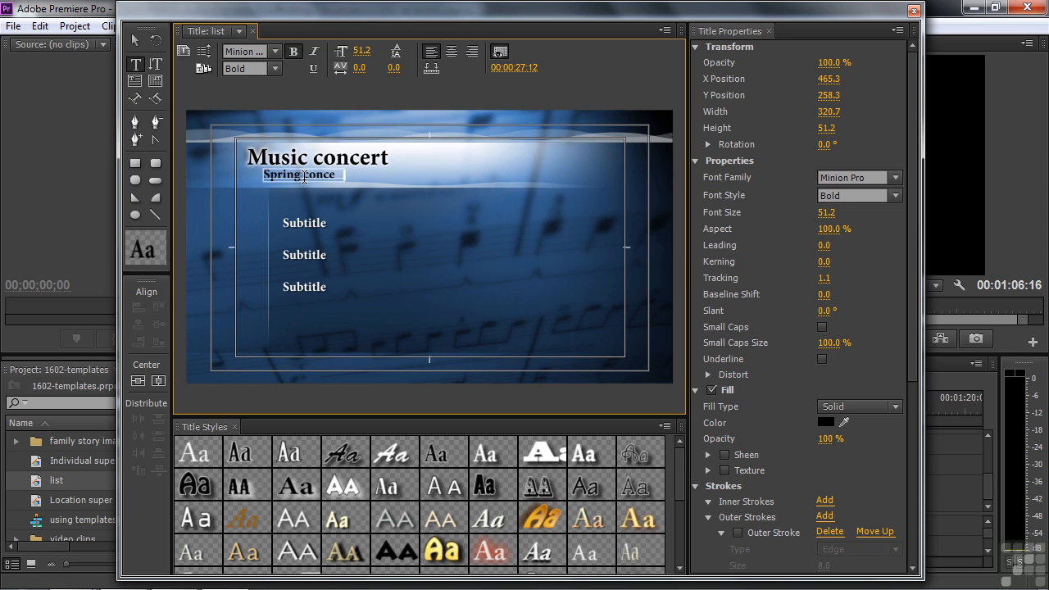
type("rt")
left_click(292, 223)
left_click(135, 40)
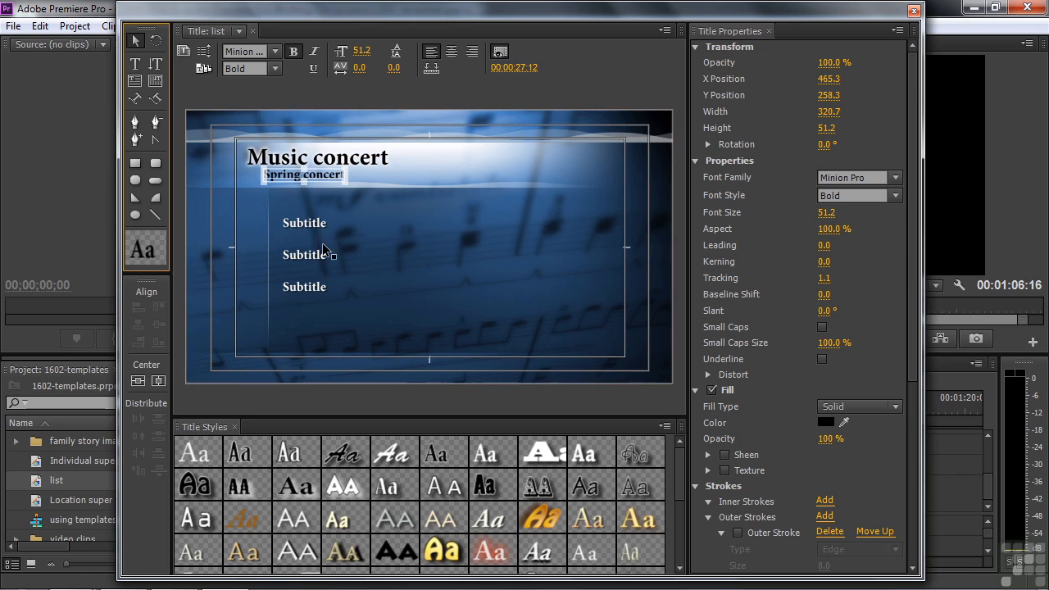
Replace the Subtitle placeholder lines with Selection #1, #2, #3 and #4 on separate lines.
left_click(301, 232)
double_click(292, 223)
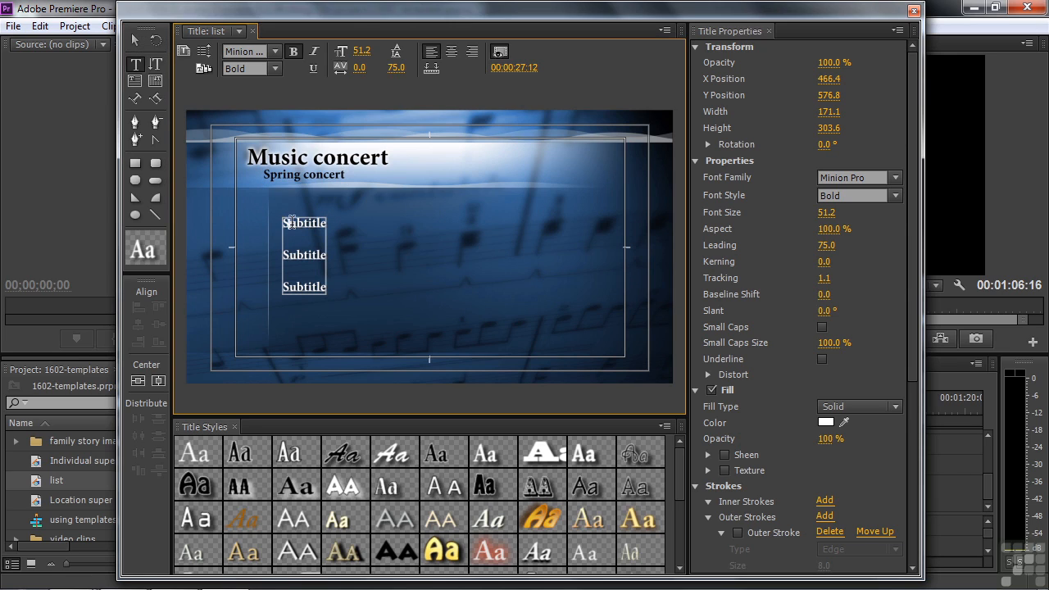
left_click_drag(286, 224, 326, 230)
type("Selection #1")
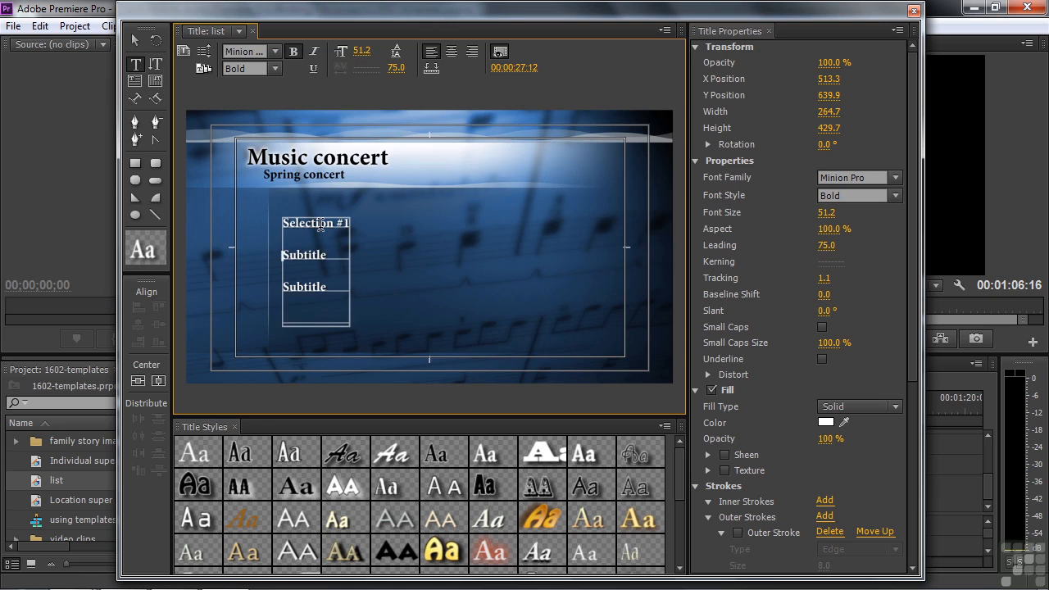
key("Return")
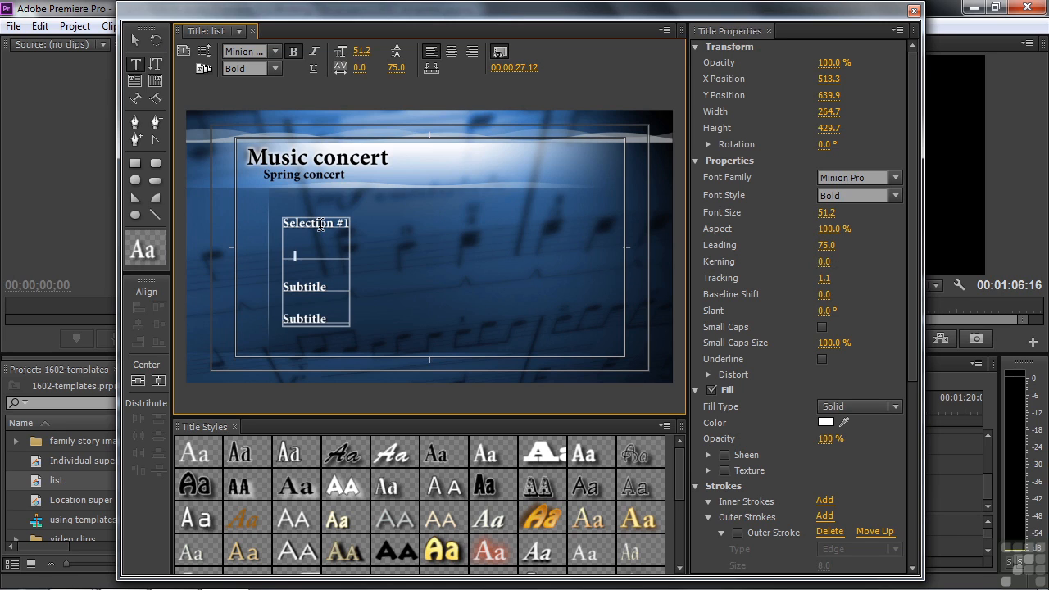
type("Selection #2")
key("Return")
type("Selection #3")
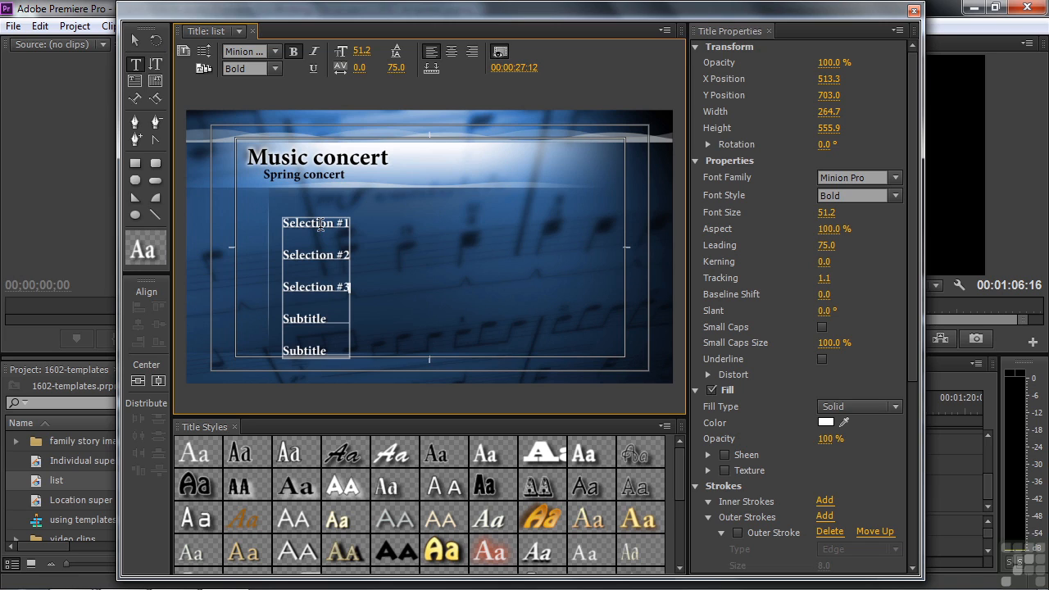
key("Return")
type("Selection")
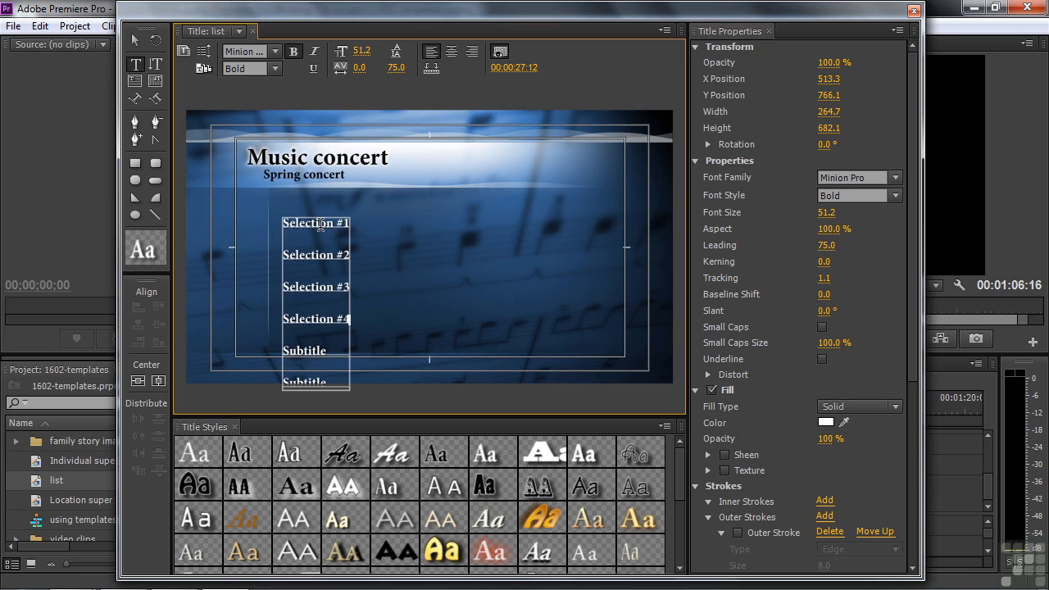
type(" #4")
key("Delete")
key("Delete")
key("Delete")
key("Delete")
key("Delete")
key("Delete")
key("Delete")
key("Delete")
key("Delete")
key("Delete")
key("Delete")
key("Delete")
key("Delete")
key("Delete")
key("Delete")
key("Delete")
key("Delete")
key("Delete")
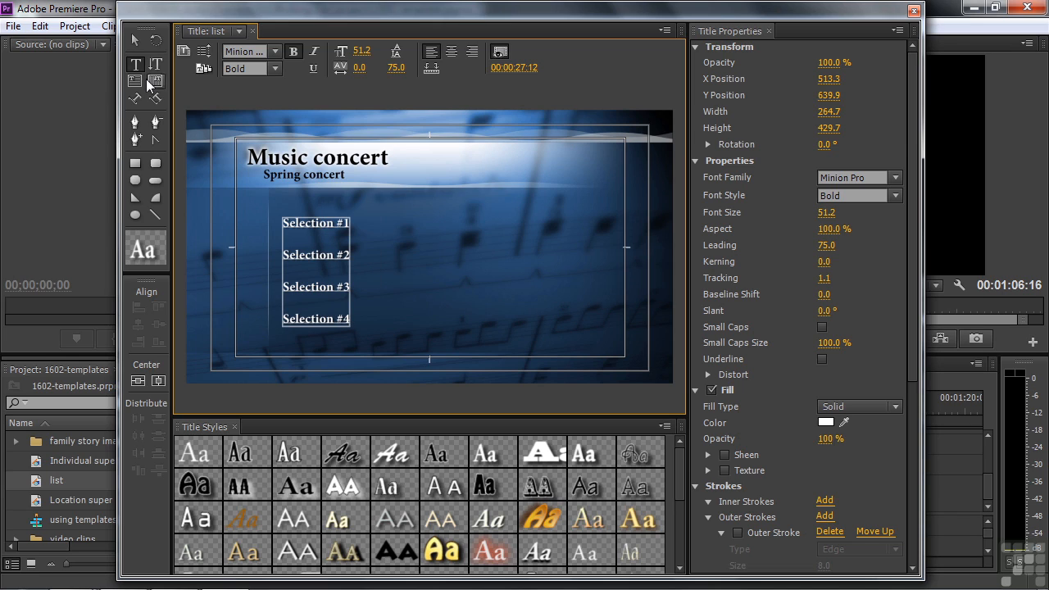
left_click(134, 40)
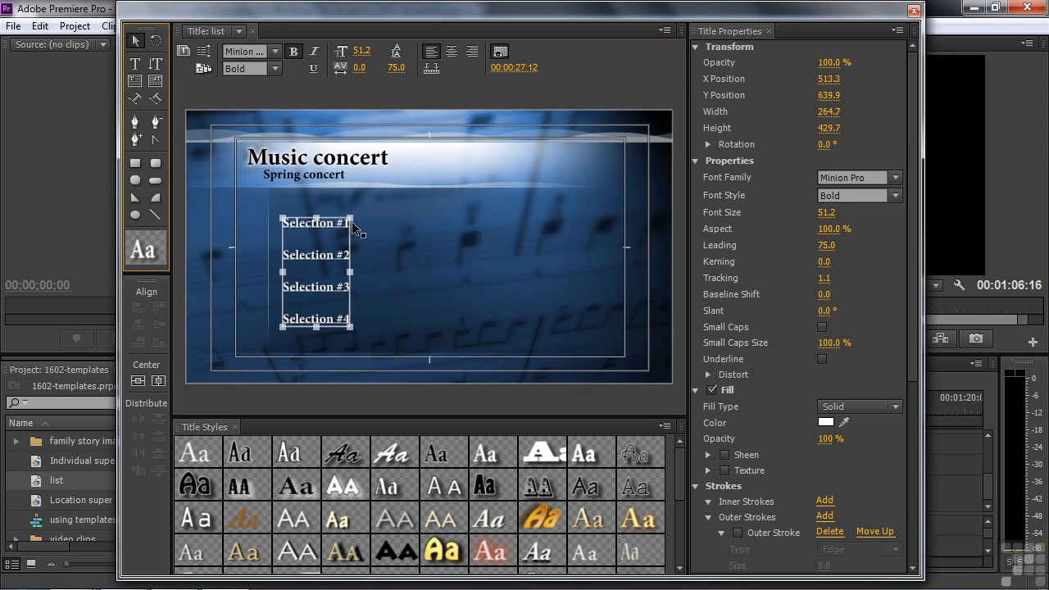
Enlarge the Selection list text and the Music concert heading.
left_click_drag(349, 218, 387, 206)
left_click(381, 158)
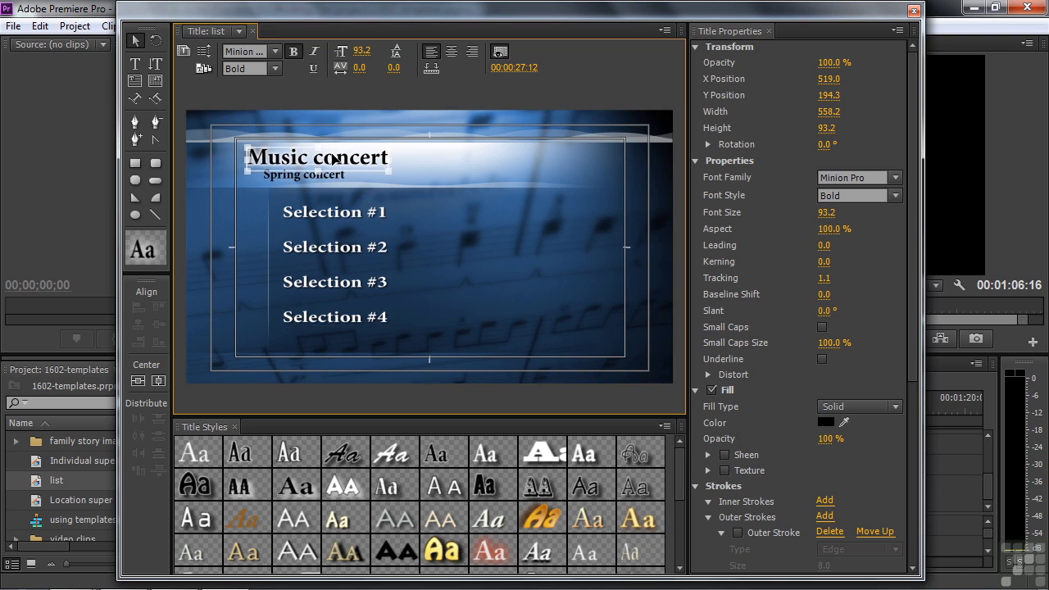
left_click_drag(393, 148, 401, 142)
Shift Spring concert right beneath Music concert and close the list title.
left_click(301, 181)
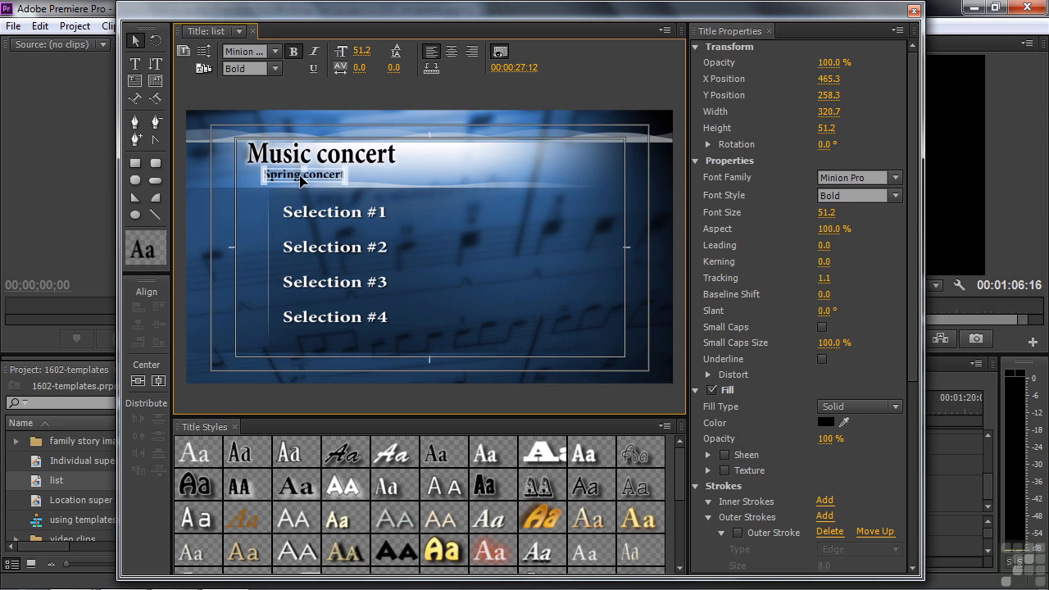
left_click_drag(301, 181, 319, 184)
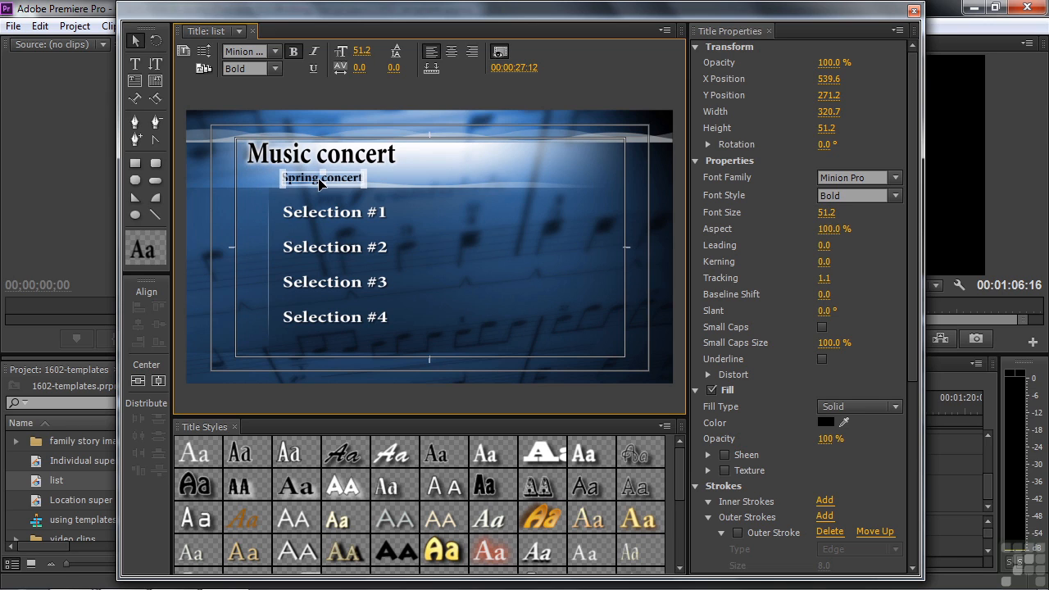
left_click(298, 163)
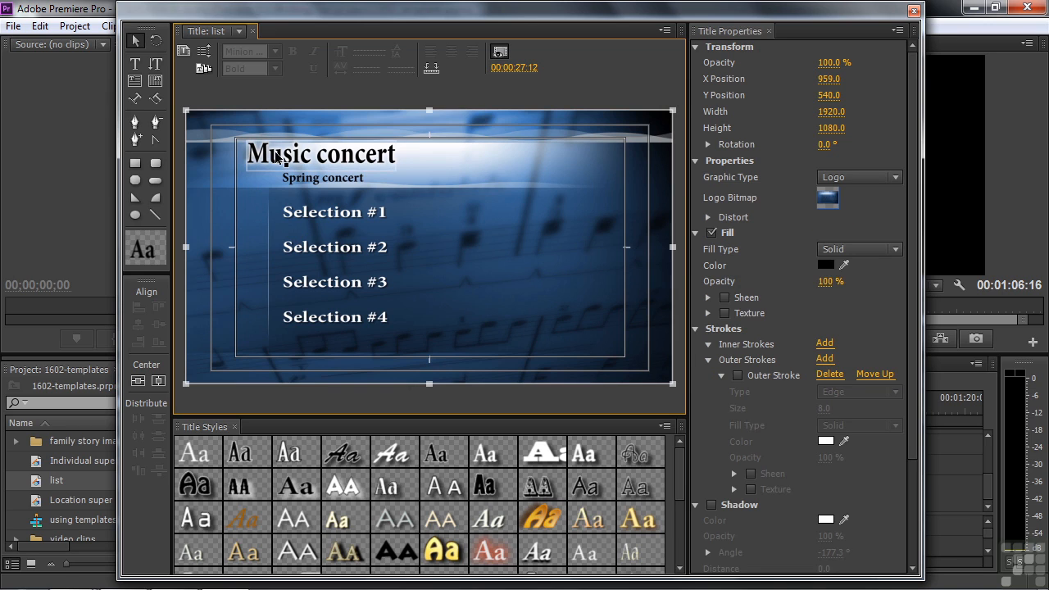
left_click(277, 157)
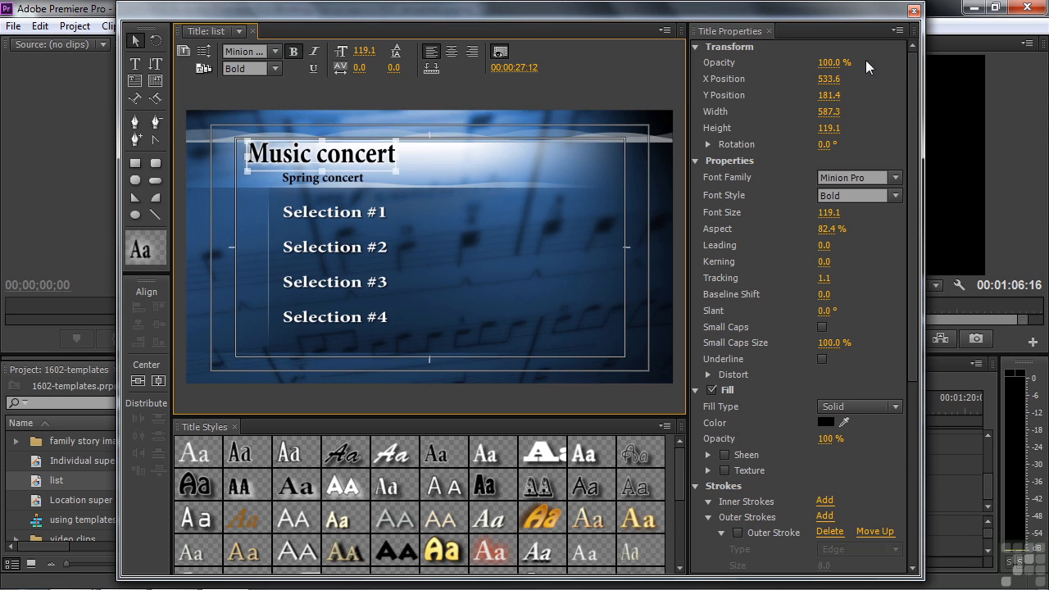
left_click(915, 11)
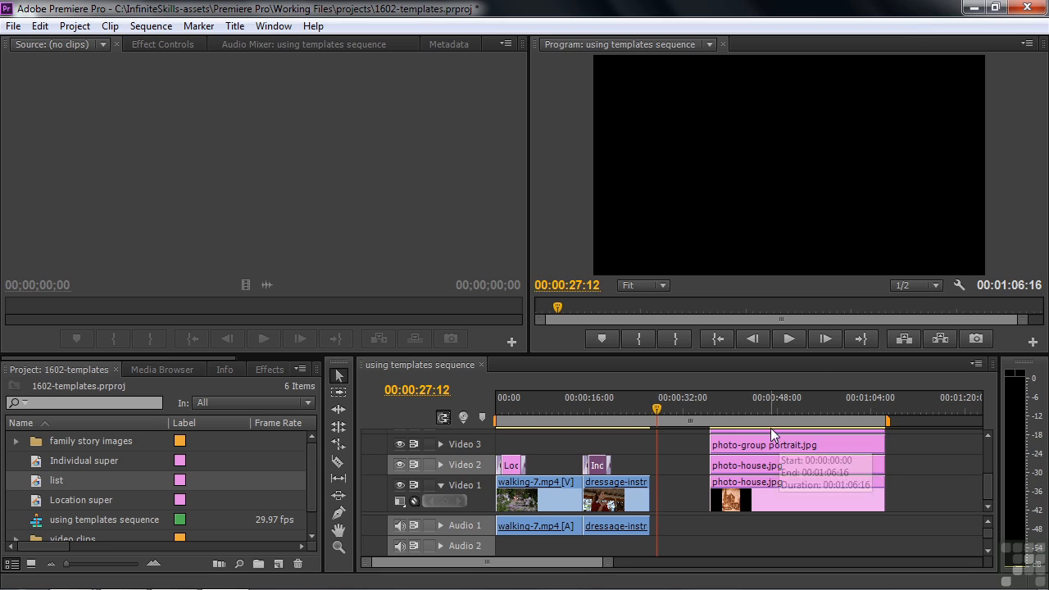
Place the list title on Video 1 at 00:00:27:12 and show the effects list.
left_click_drag(33, 481, 718, 492)
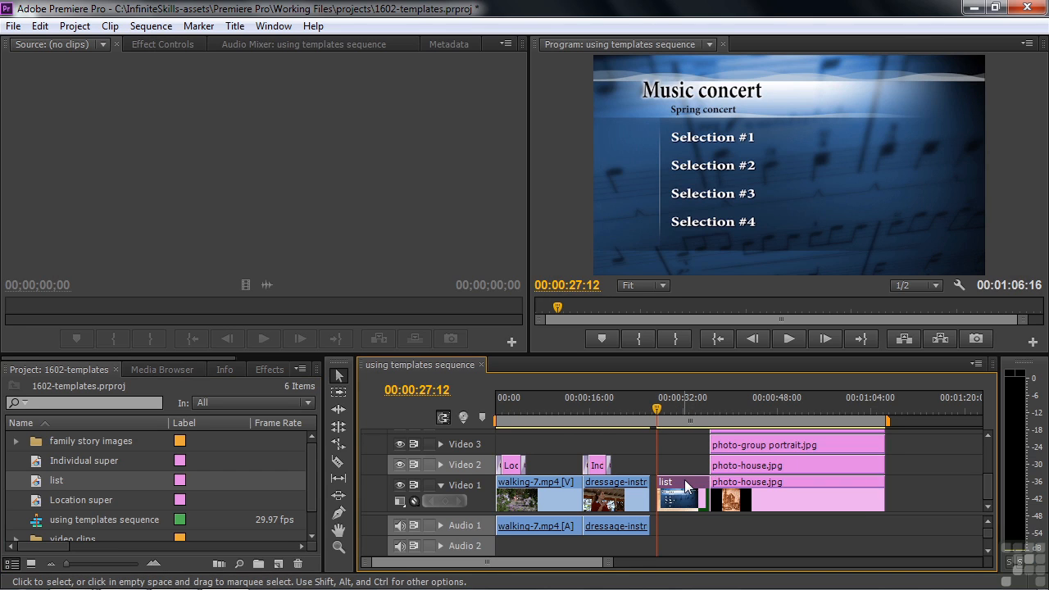
mouse_move(664, 414)
left_mouse_down()
mouse_move(656, 416)
mouse_move(669, 433)
left_mouse_up()
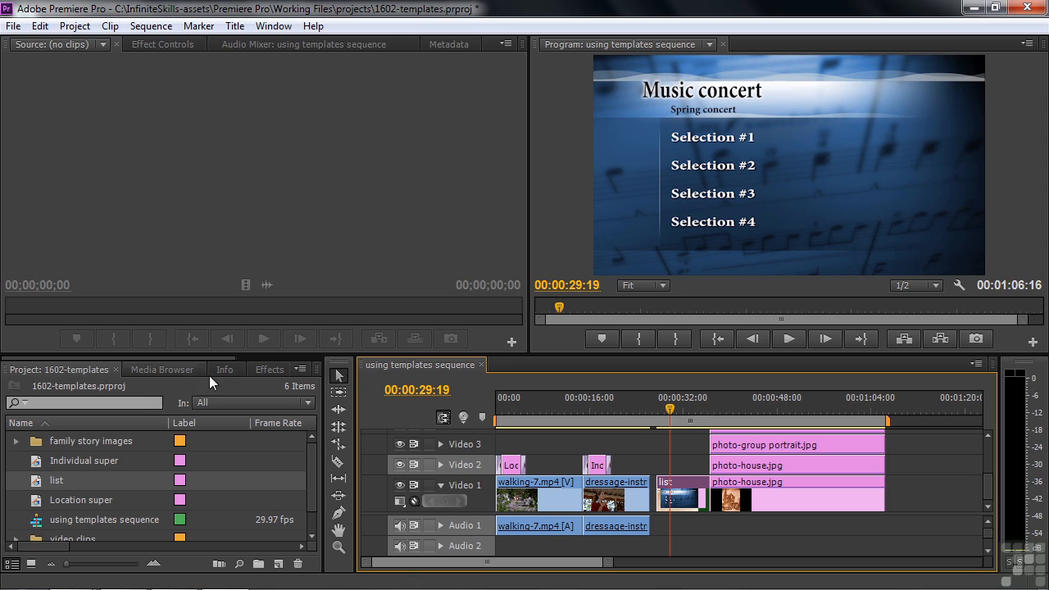
left_click(268, 369)
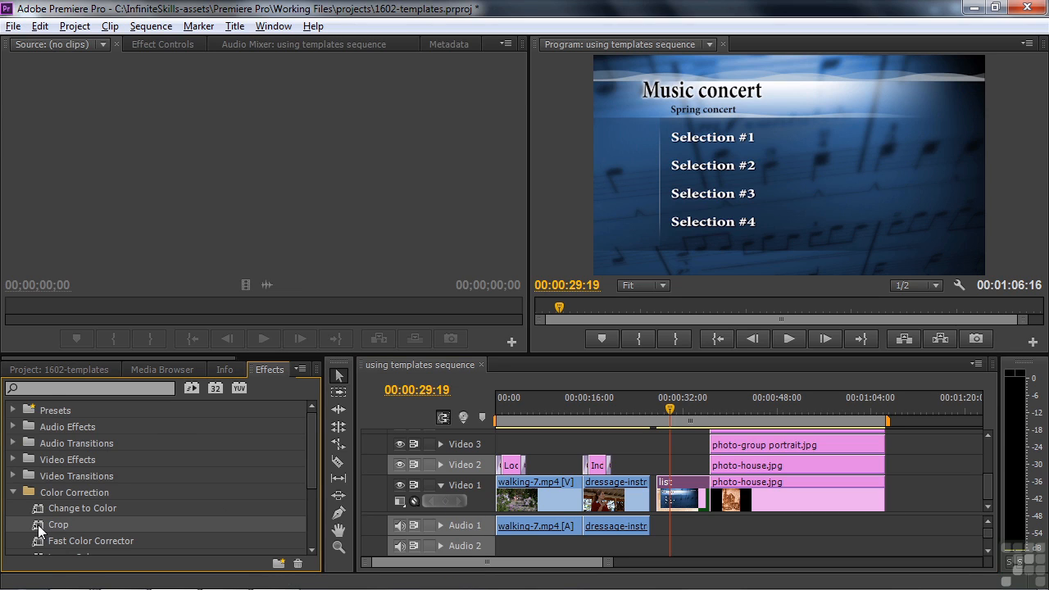
Apply Crop to the list clip, cropping the bottom to about 65.8% to leave the heading band.
left_click_drag(41, 530, 691, 486)
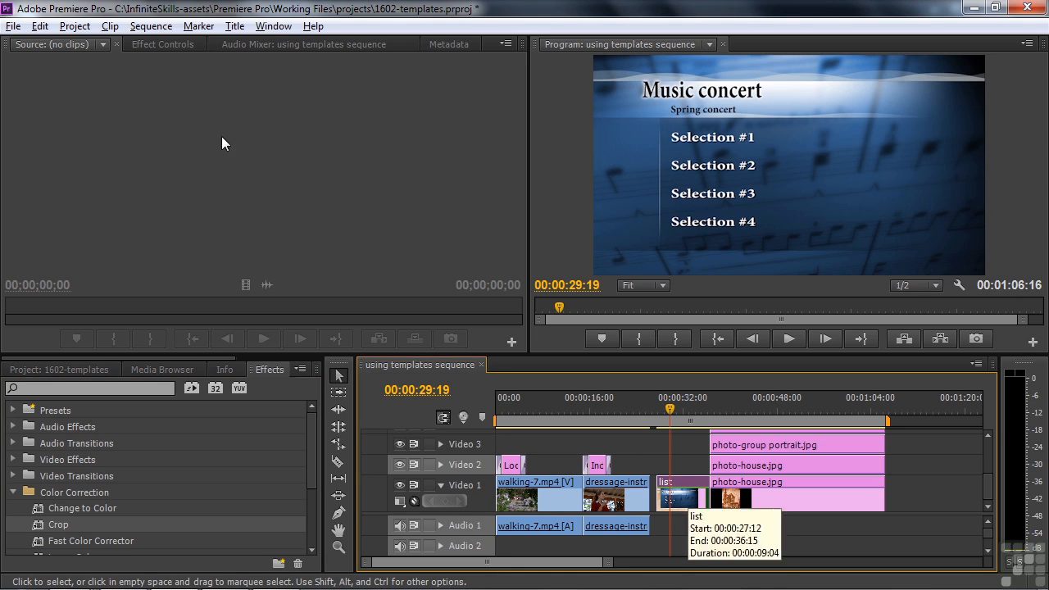
left_click(164, 44)
left_click(58, 162)
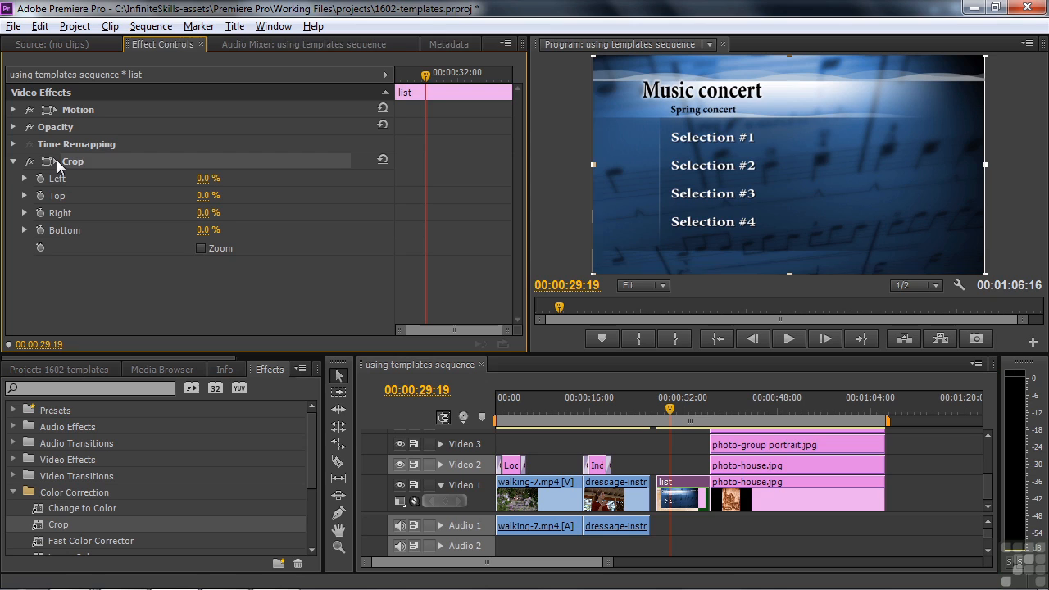
left_click_drag(787, 275, 774, 137)
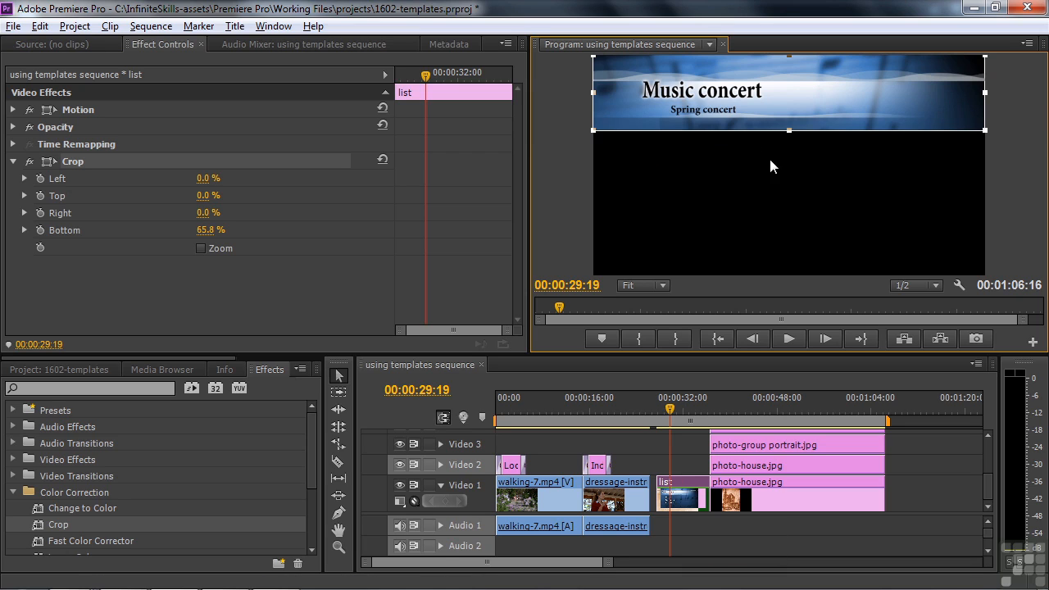
double_click(683, 490)
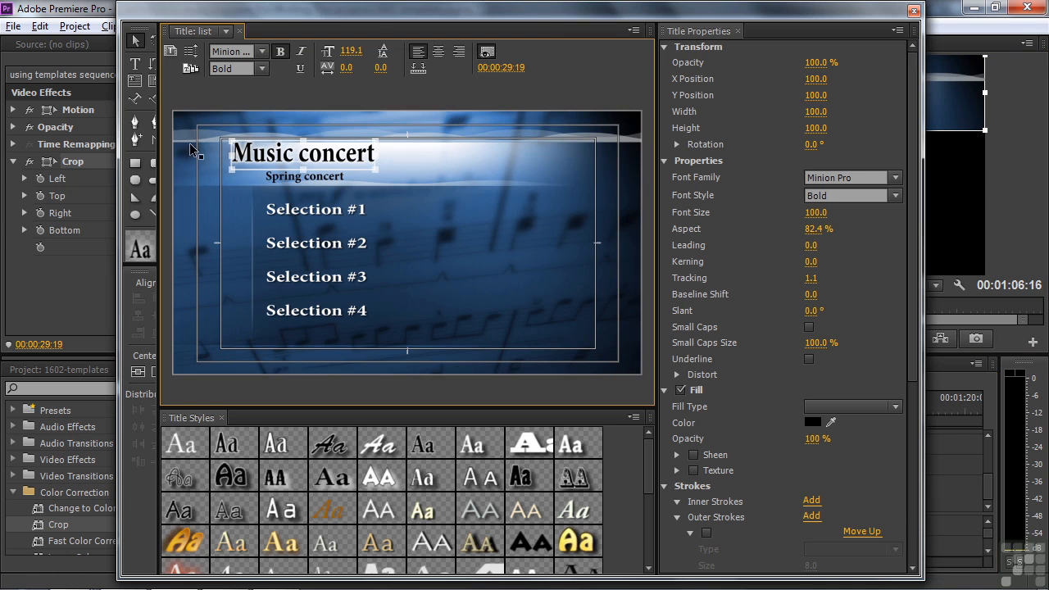
Create a 'list blank' title from the list title with the Selection #1–#4 text deleted.
left_click(171, 51)
type("list blank")
key("Return")
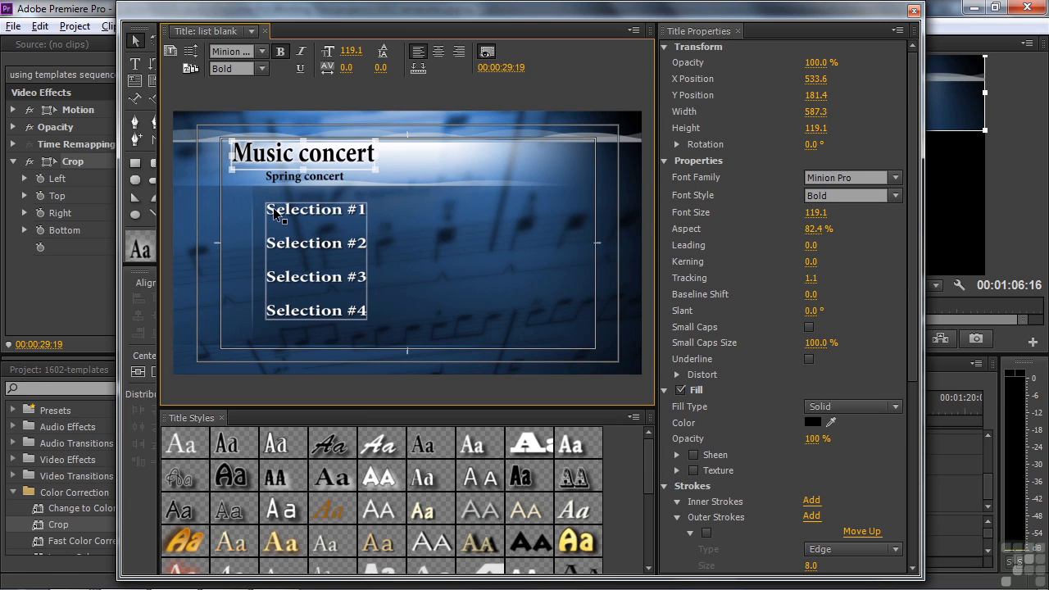
key("Delete")
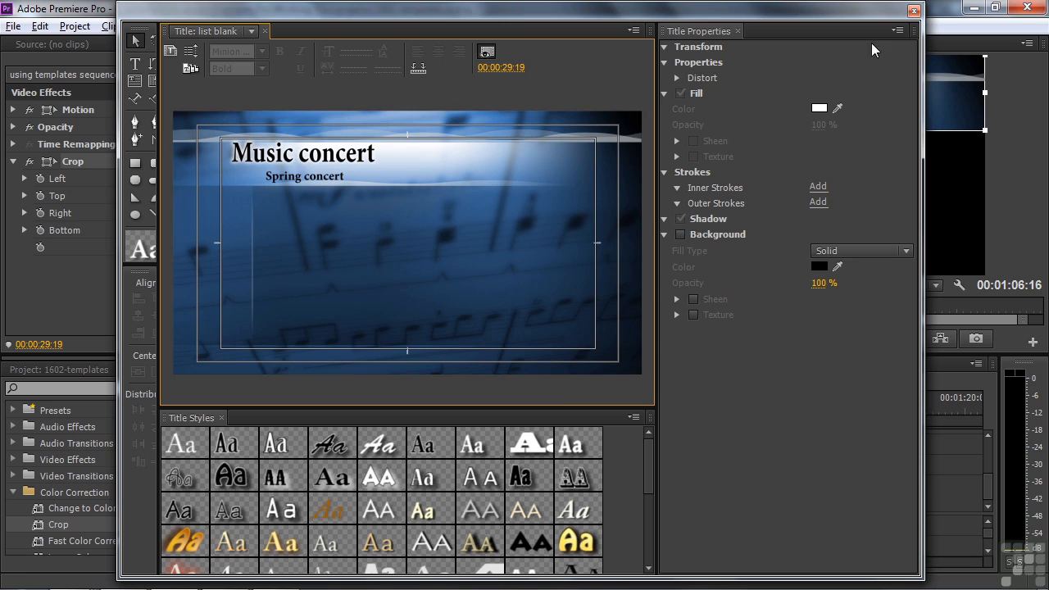
left_click(915, 12)
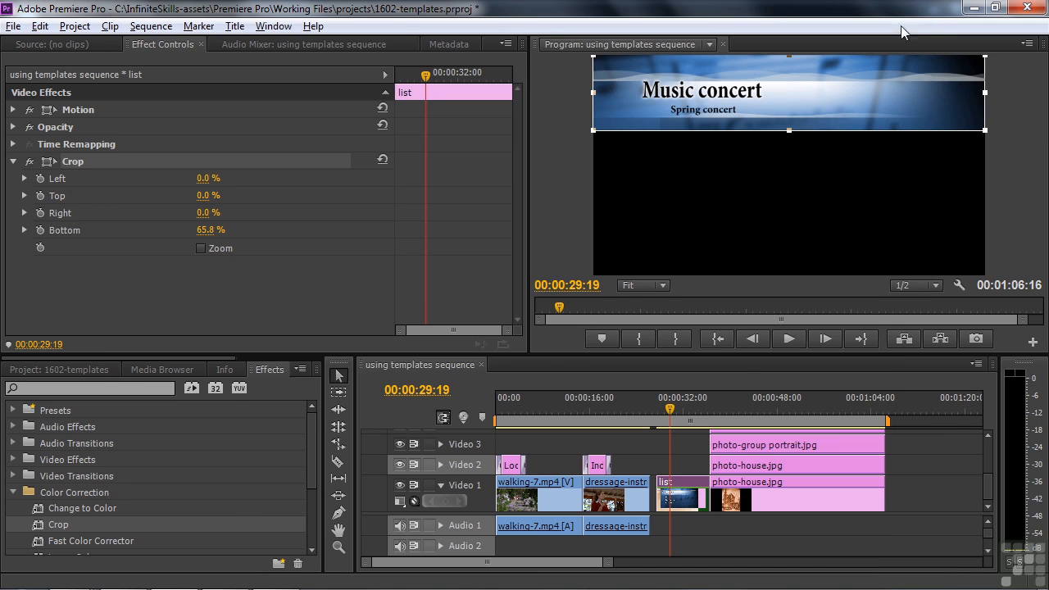
left_click(74, 370)
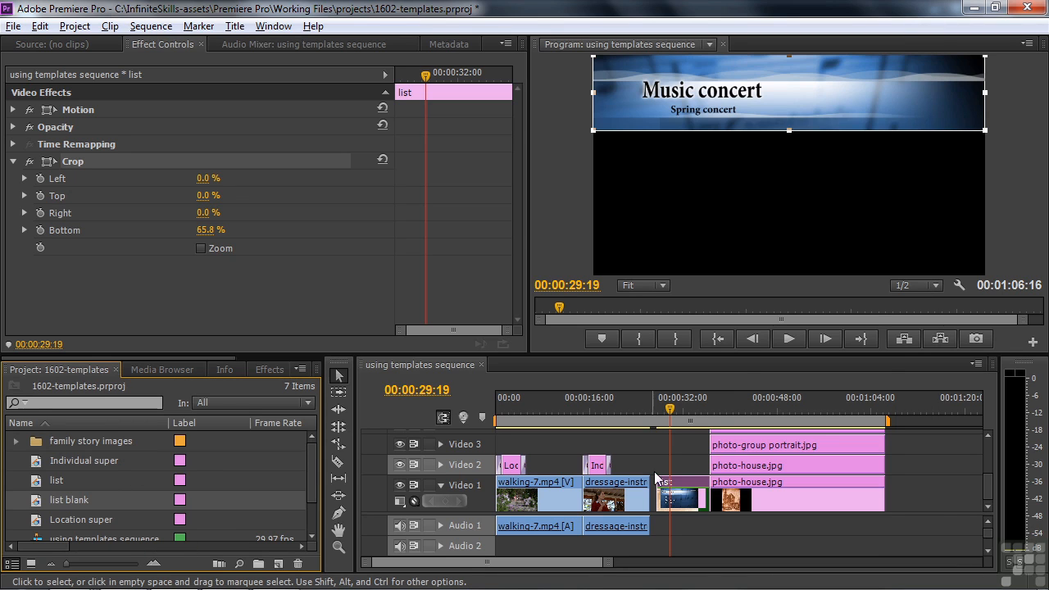
Move the list clip to Video 2 and place list blank beneath it on Video 1.
left_click_drag(690, 487, 690, 471)
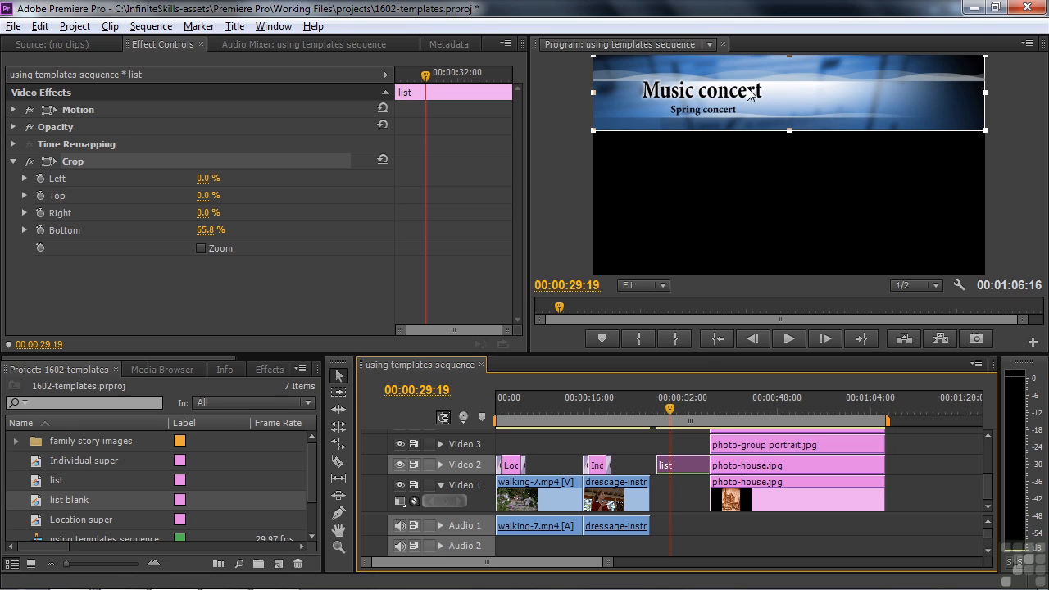
left_click_drag(40, 499, 707, 487)
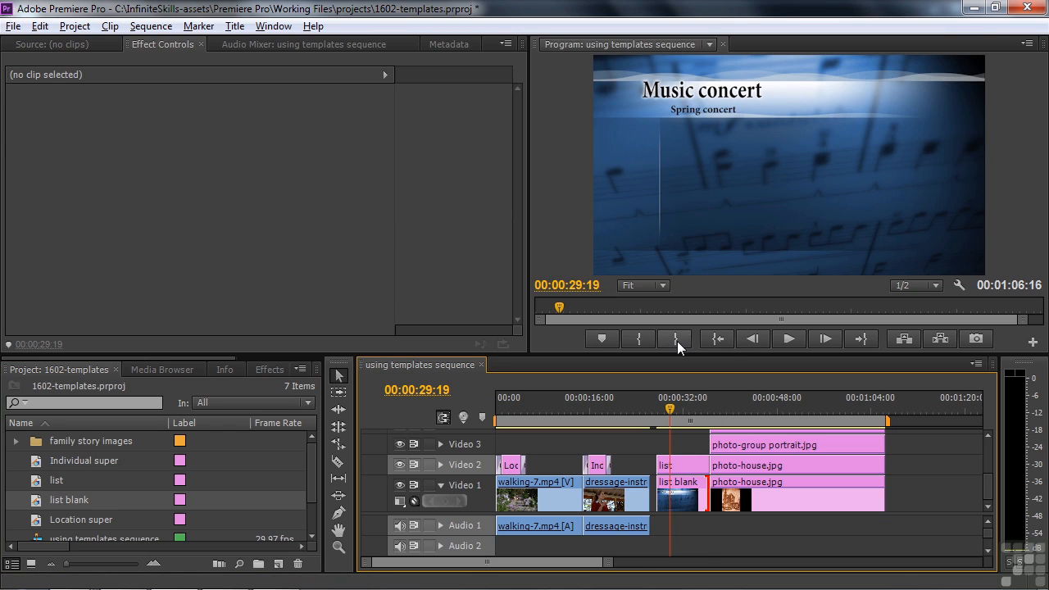
left_click(677, 465)
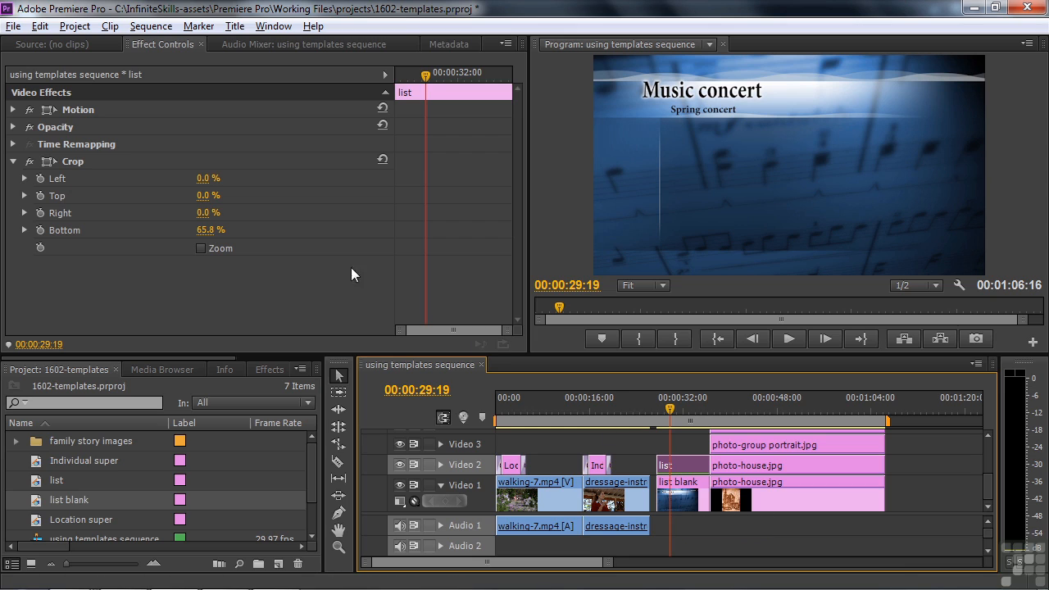
left_click(52, 159)
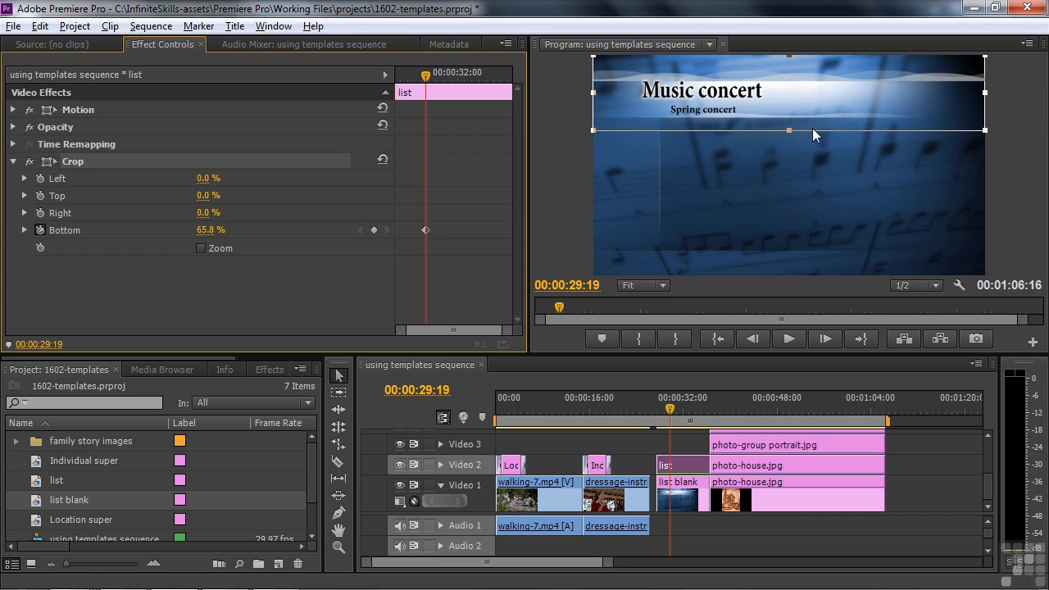
Keyframe the Bottom crop to reveal Selection #1–#4 one by one, 00:00:30:16 to 00:00:33:03.
right_click(424, 229)
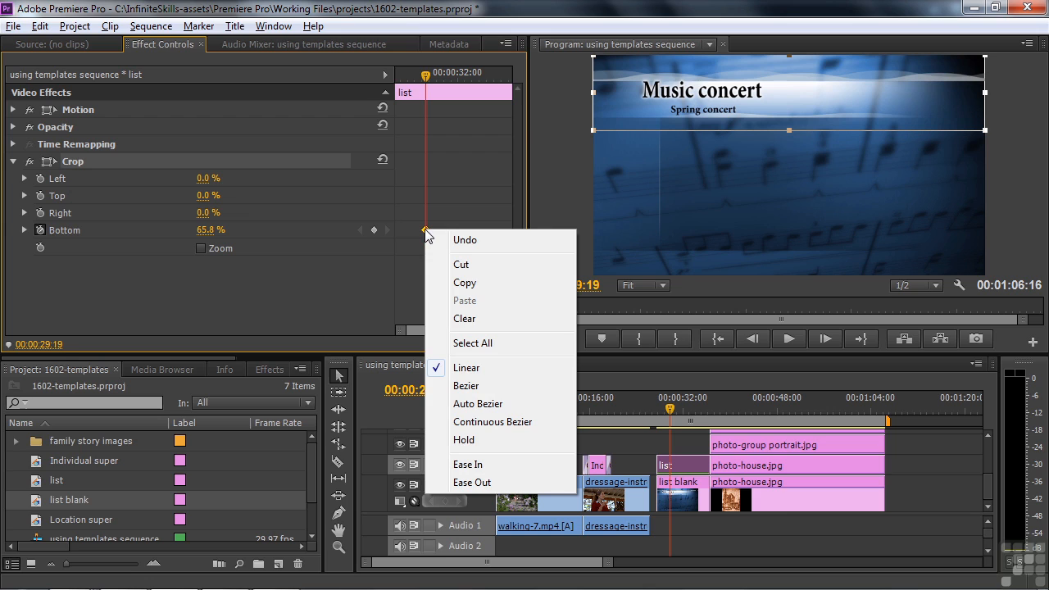
left_click(471, 440)
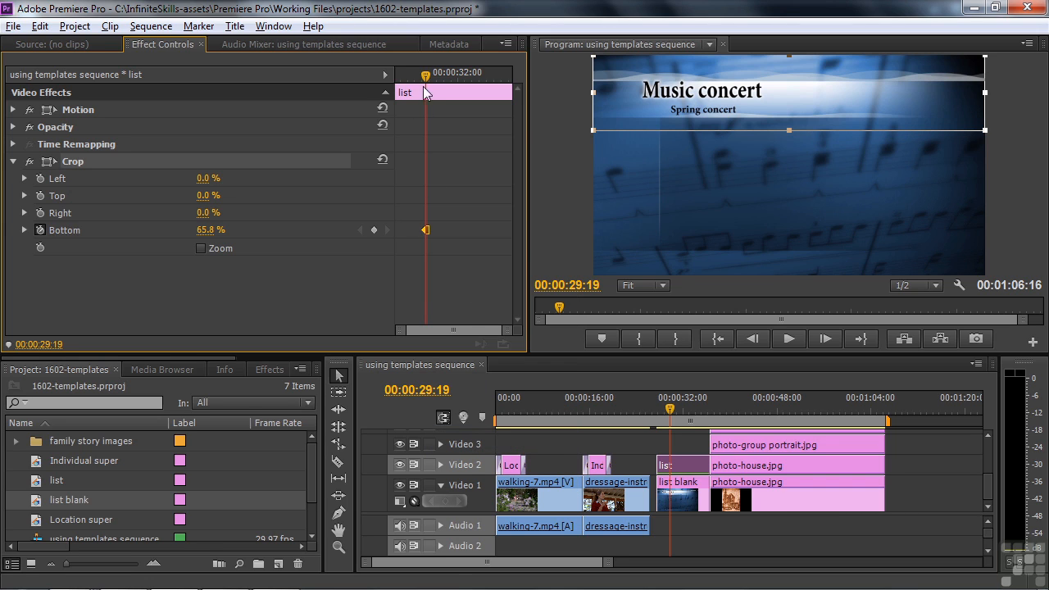
left_click_drag(425, 92, 439, 92)
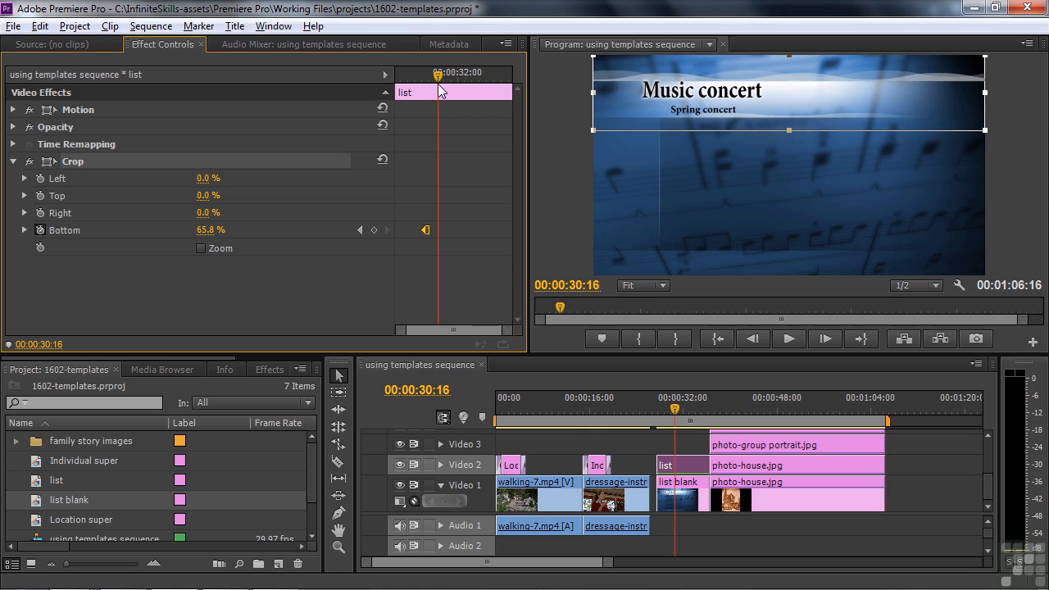
left_click_drag(790, 131, 789, 150)
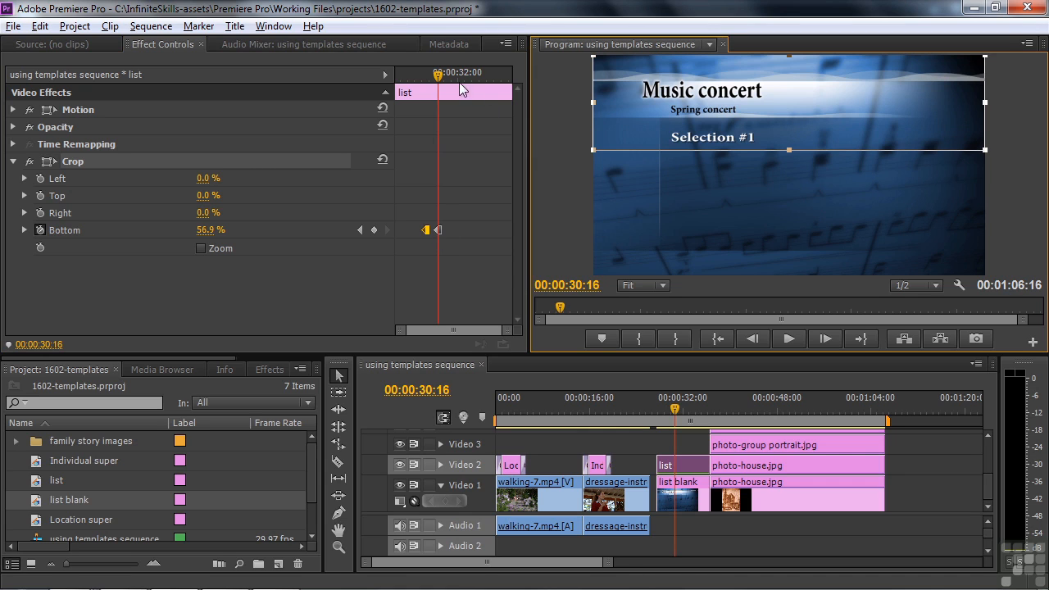
left_click_drag(440, 75, 449, 74)
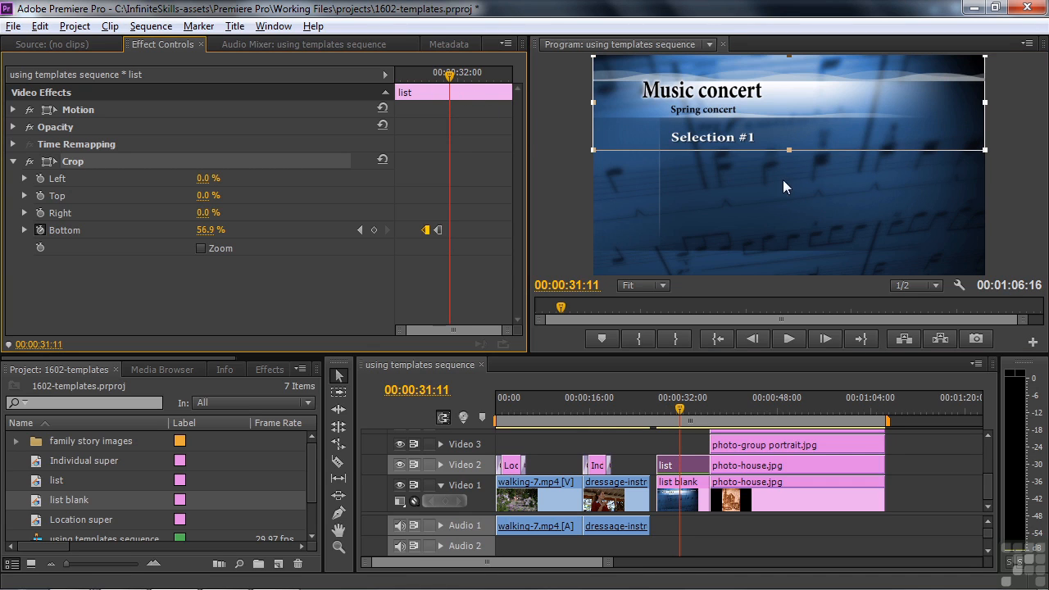
left_click_drag(790, 150, 789, 181)
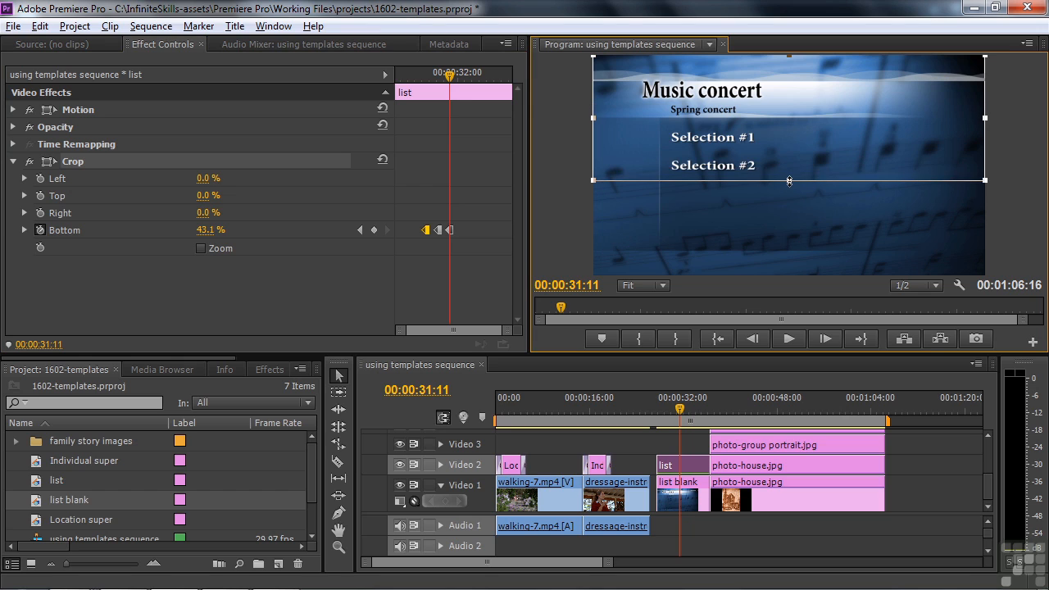
left_click_drag(454, 79, 463, 83)
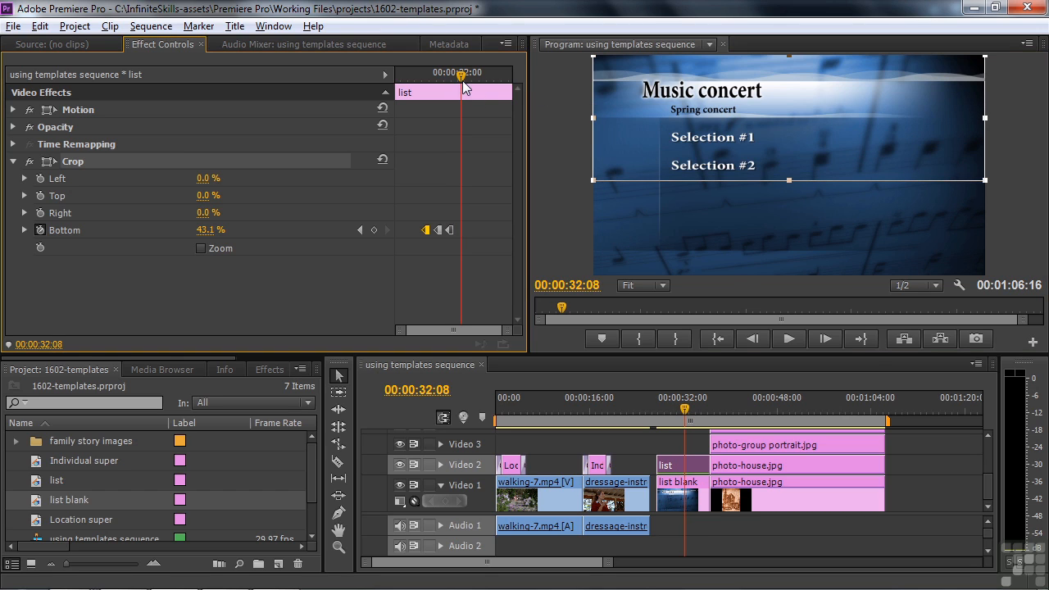
left_click_drag(789, 181, 789, 207)
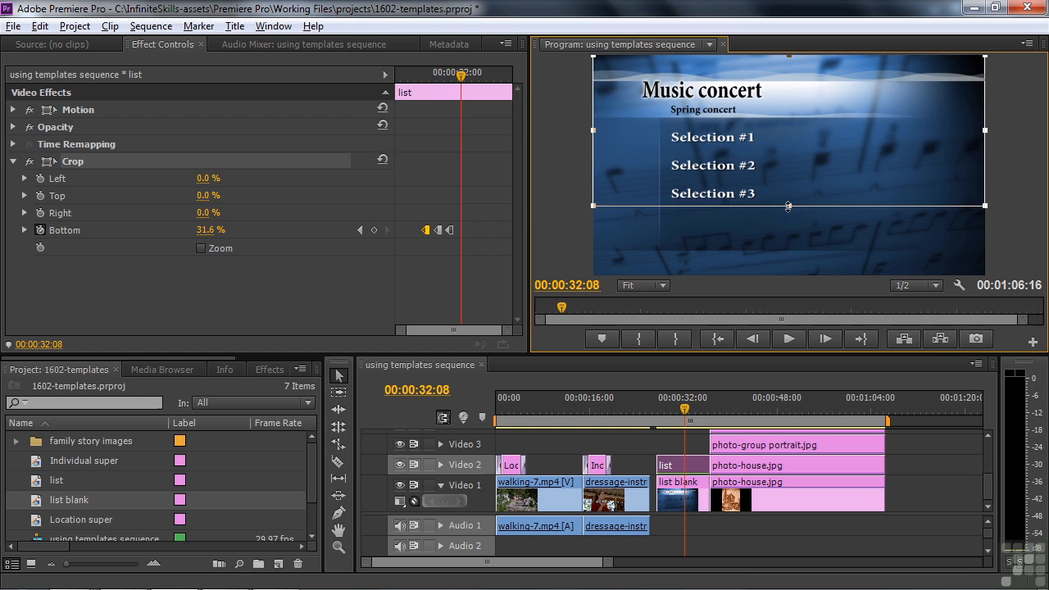
left_click_drag(461, 78, 477, 82)
left_click_drag(788, 207, 788, 239)
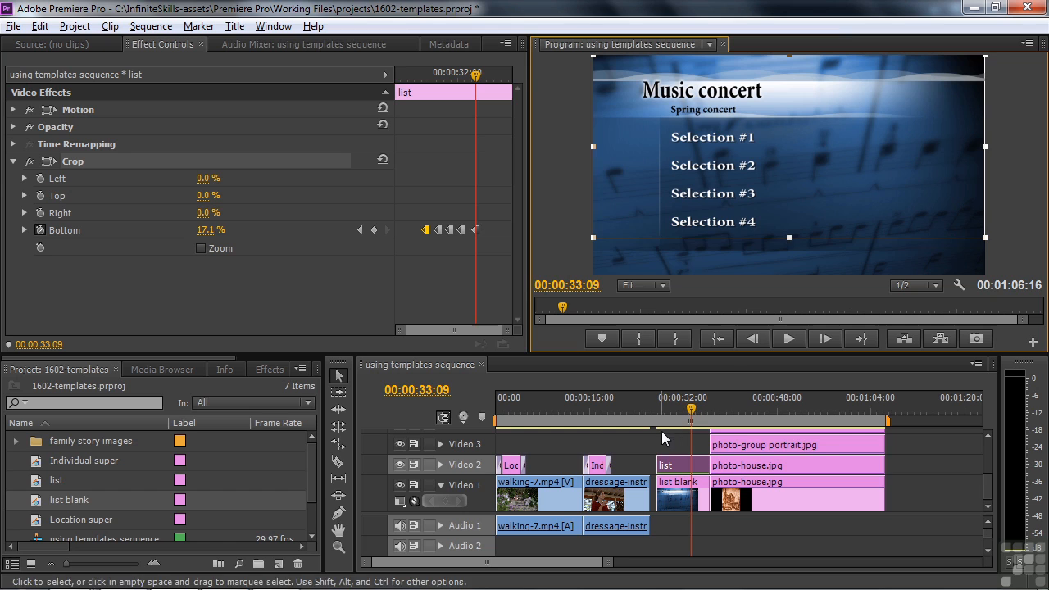
Preview the reveal, then move the playhead to the family photo section around 00:00:50:10.
left_click(653, 409)
key("space")
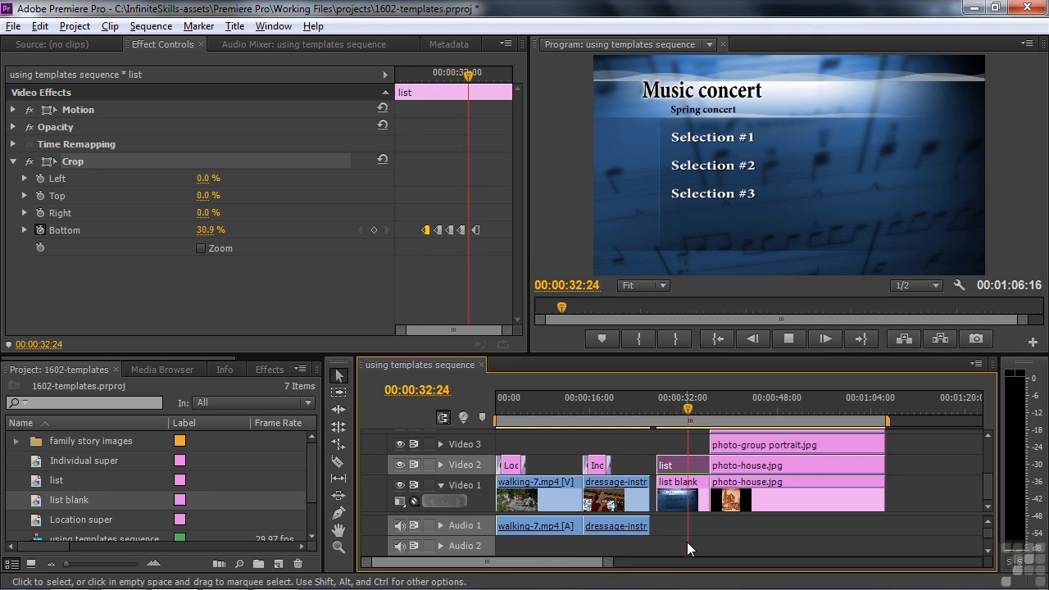
key("space")
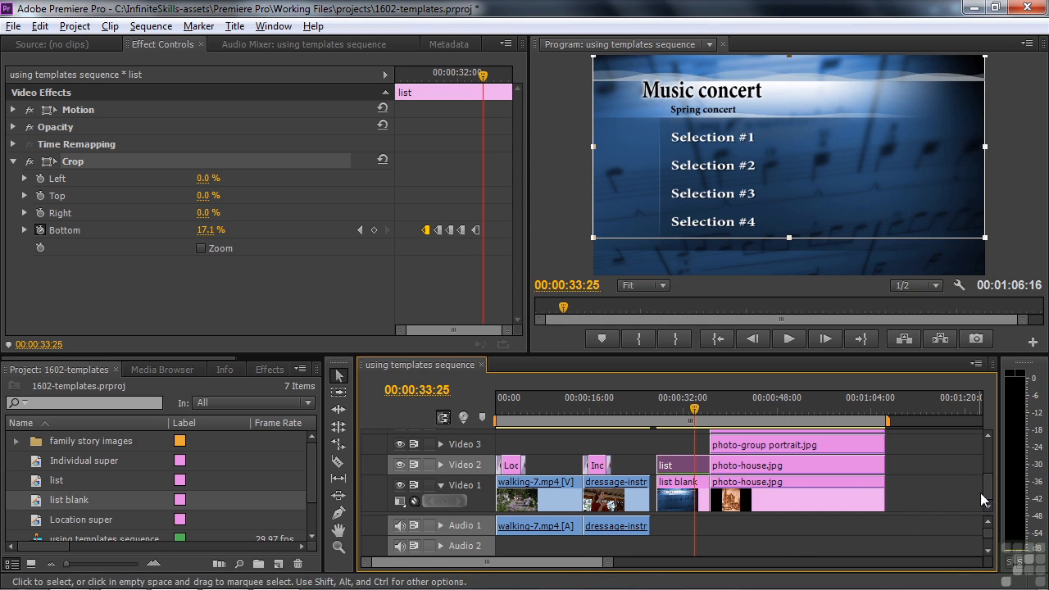
left_click_drag(695, 414, 798, 405)
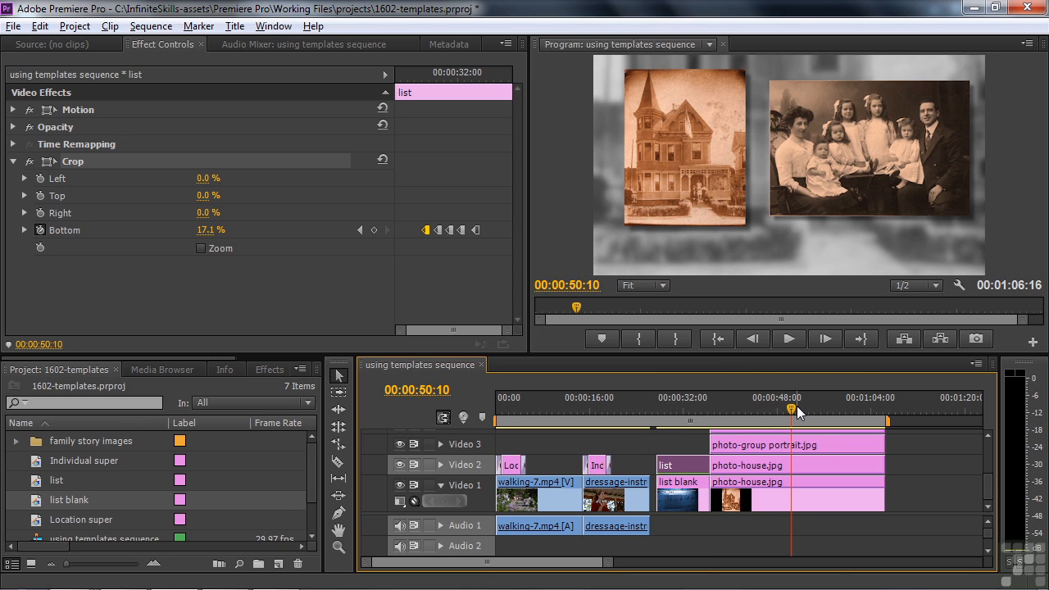
Create a new title named 'family super background'.
left_click(278, 564)
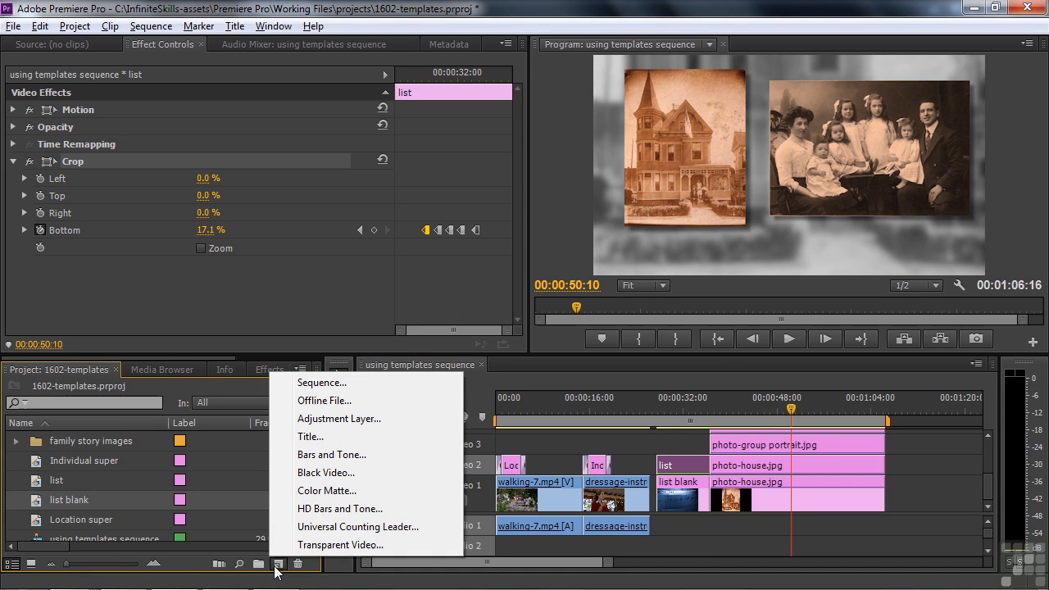
left_click(310, 436)
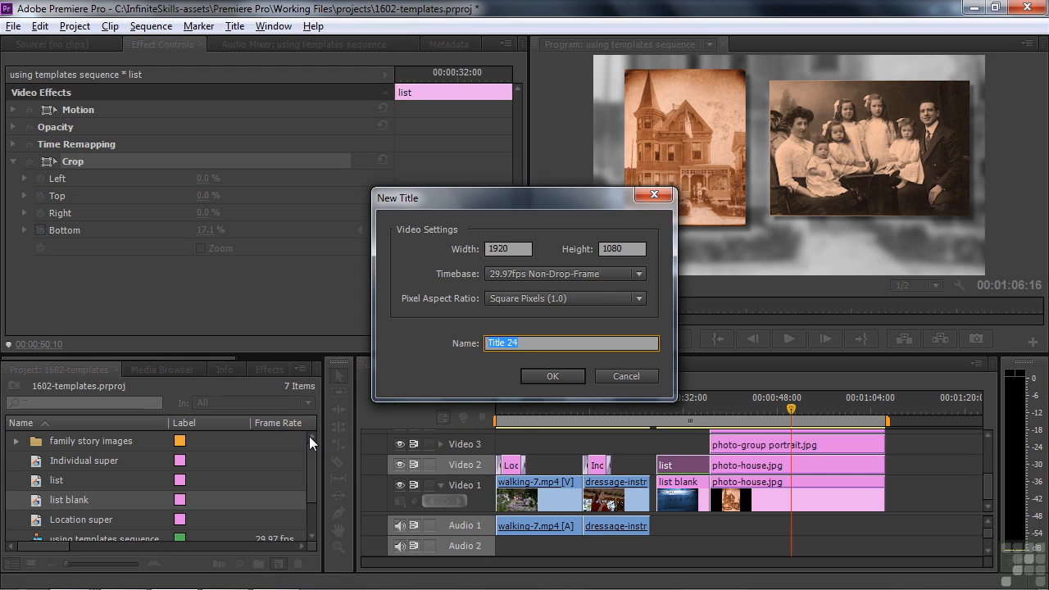
type("family super background")
key("Return")
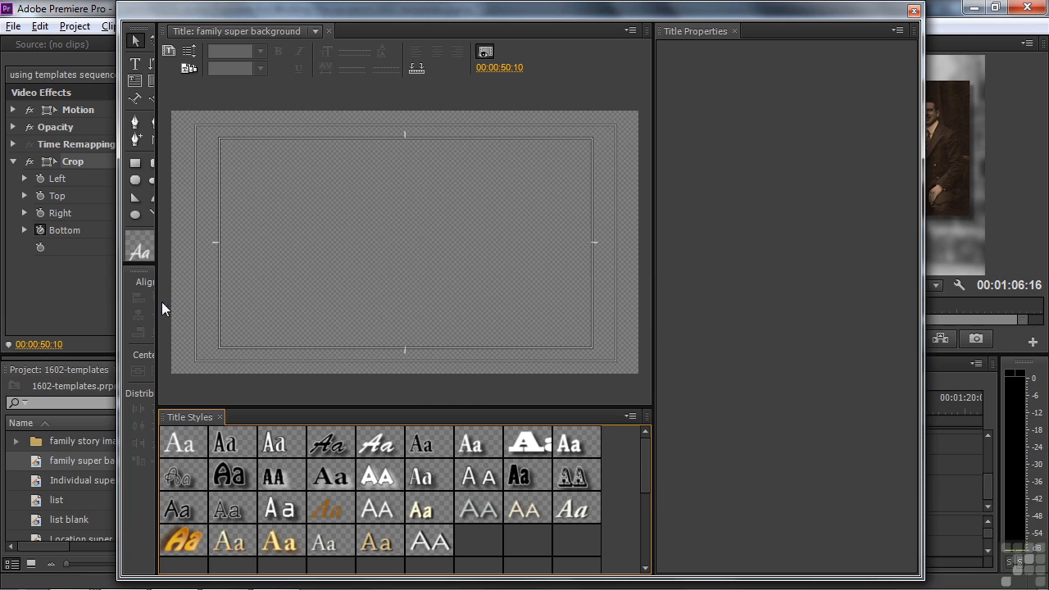
Apply the Travel > Passport > Passport_HD_low3 template to the title.
left_click(187, 70)
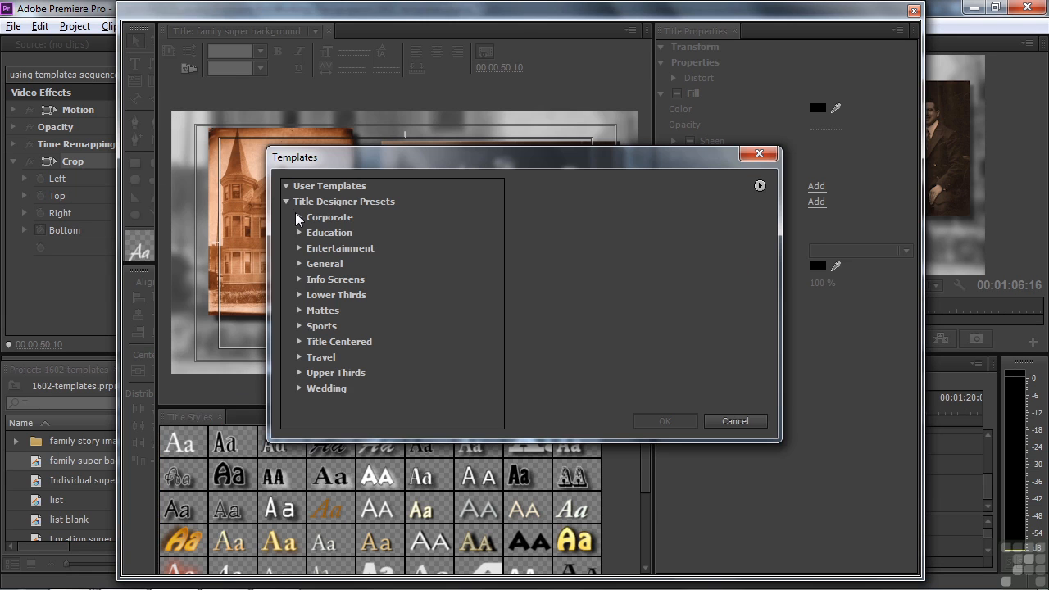
left_click(300, 357)
left_click(313, 373)
scroll(499, 328, "down", 3)
scroll(491, 382, "down", 1)
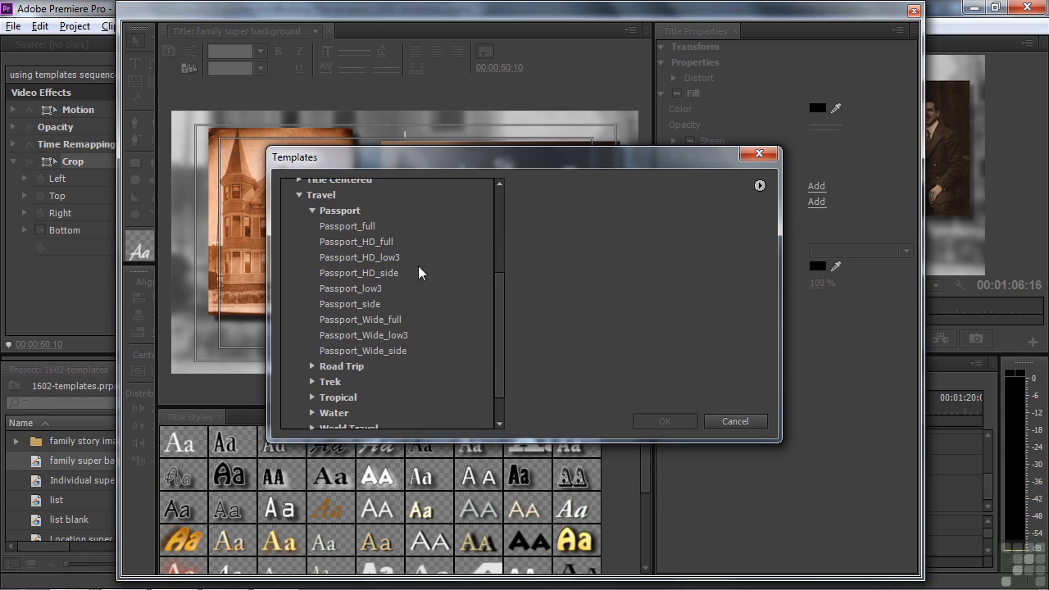
left_click(347, 226)
key("Down")
key("Down")
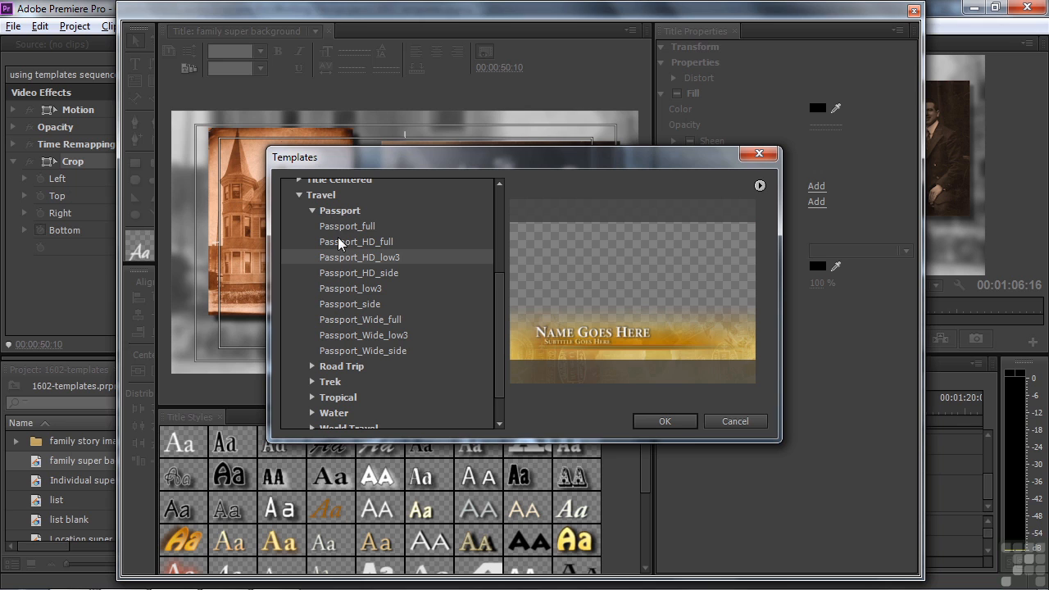
left_click(646, 418)
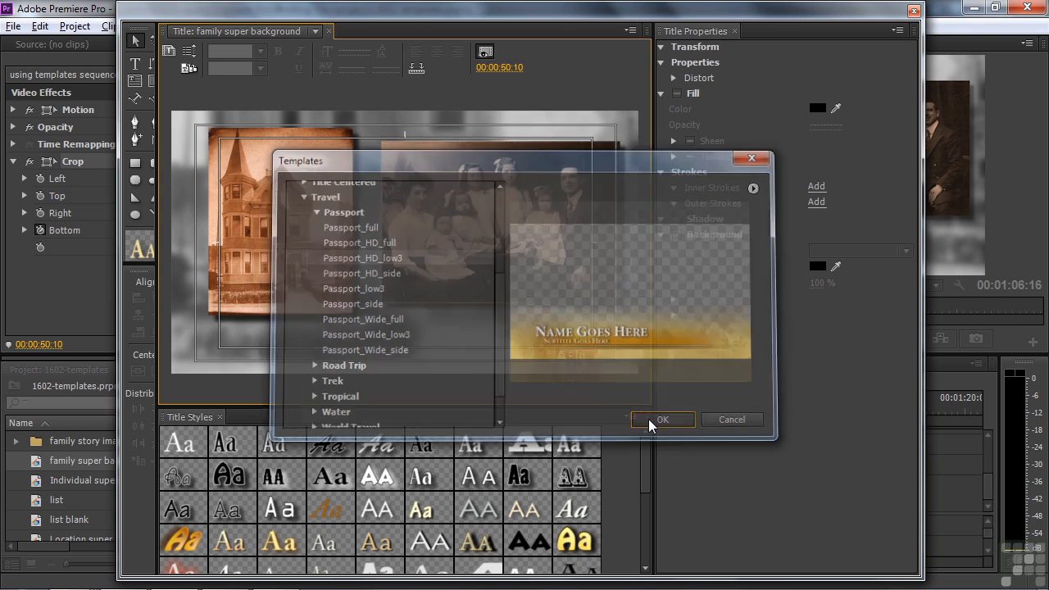
Delete the Name Goes Here and subtitle text, leaving the gold band, and close the title.
left_click(328, 328)
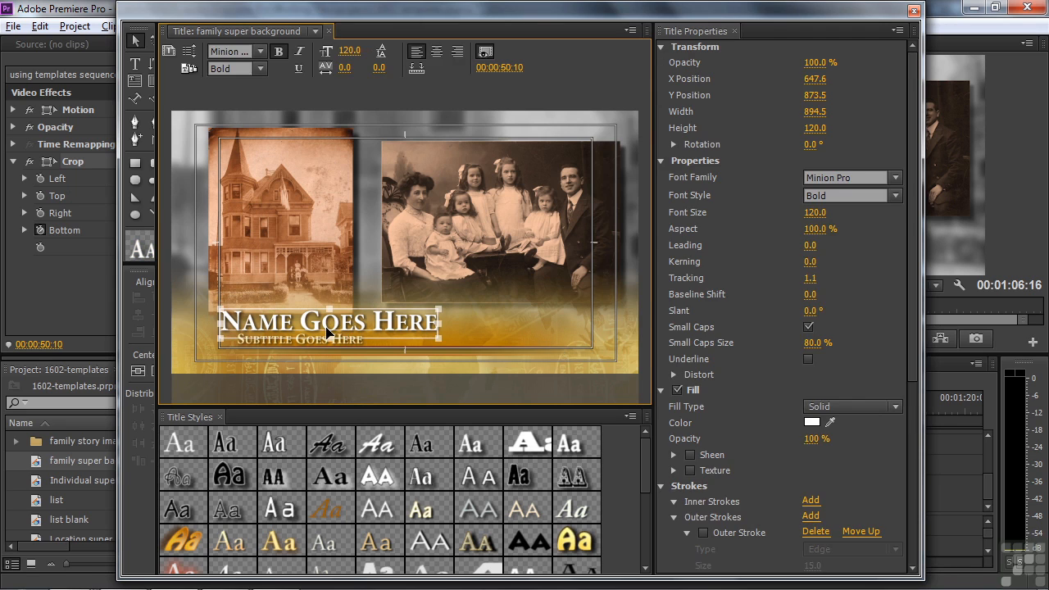
key("Delete")
left_click(333, 339)
key("Delete")
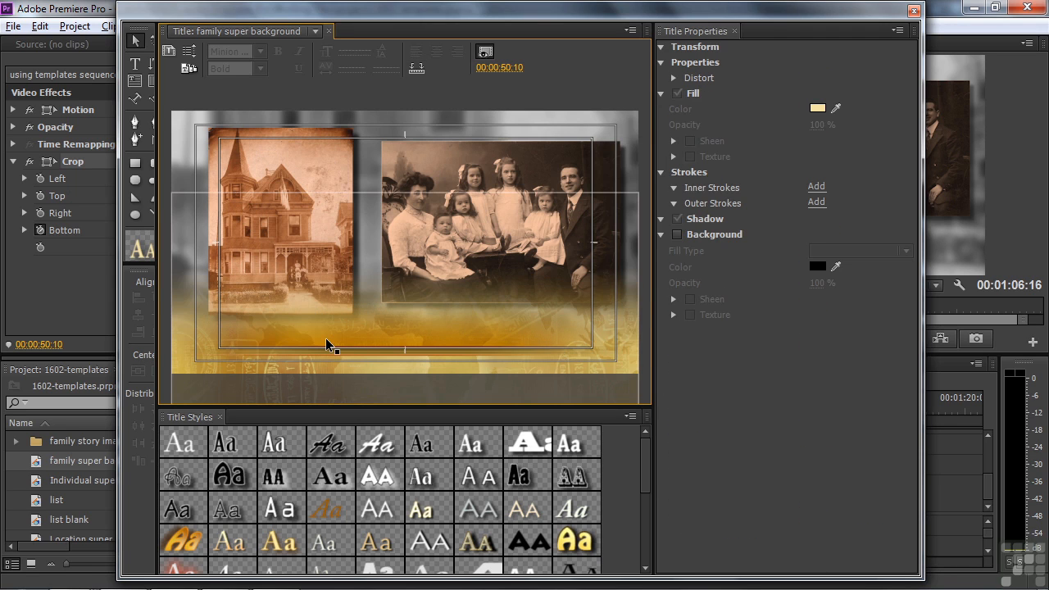
left_click(914, 11)
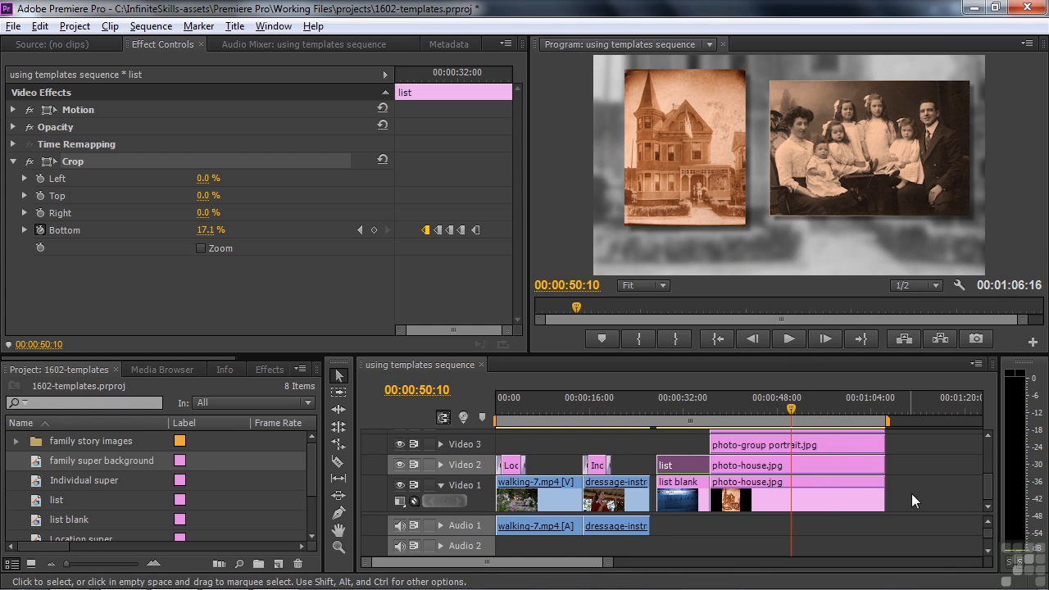
Enlarge the video tracks, move the three photo clips up a track, and drop the family super background title on Video 2.
left_click_drag(989, 515, 990, 557)
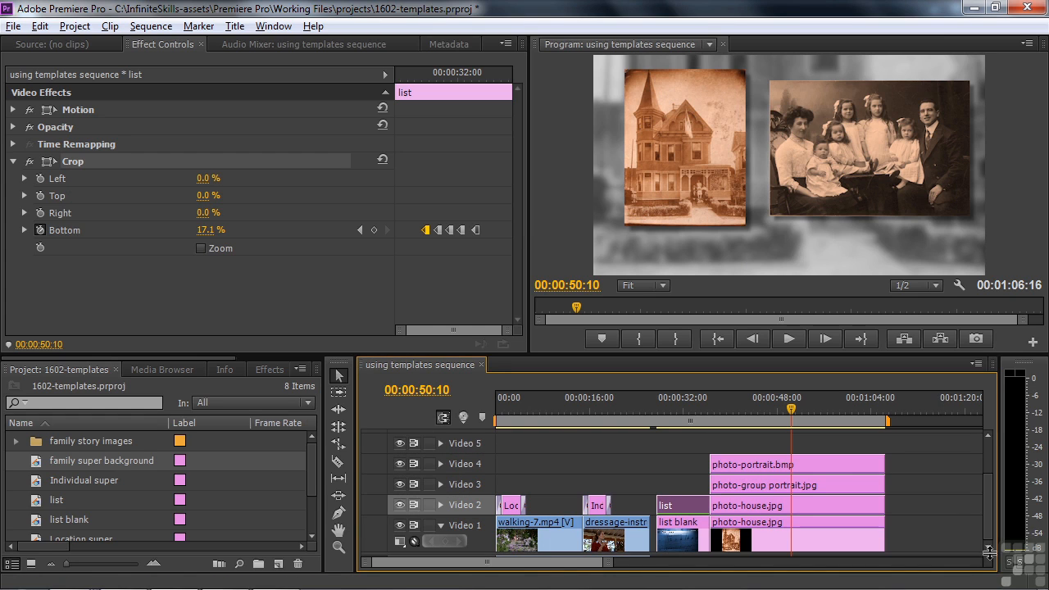
left_click_drag(925, 503, 840, 440)
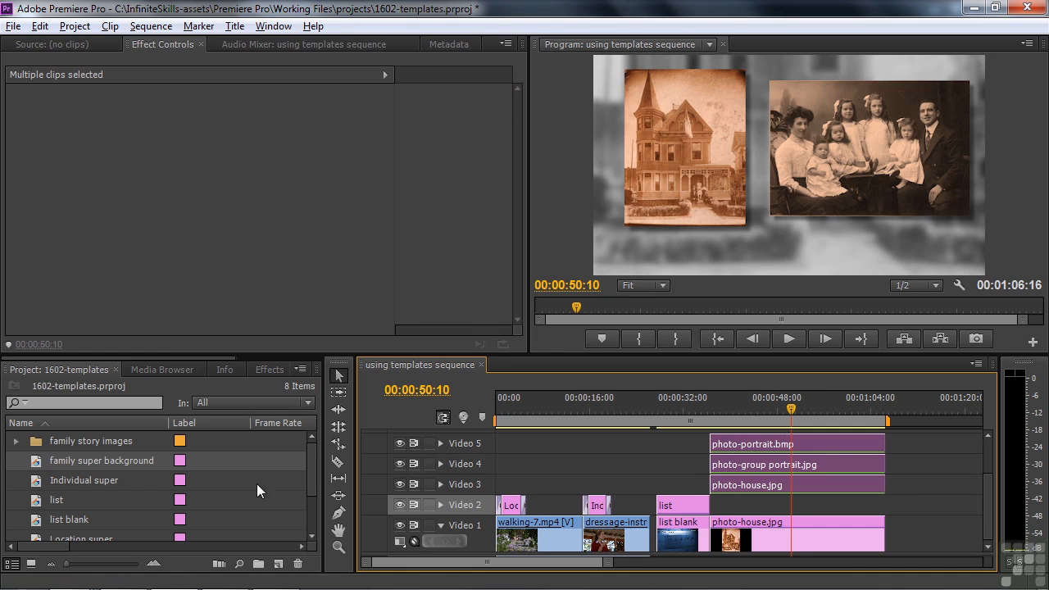
left_click_drag(36, 457, 886, 509)
Trim the background title's start to 00:00:41:03 where the photos begin, then play back the transition.
left_click(790, 416)
left_click_drag(792, 418, 741, 433)
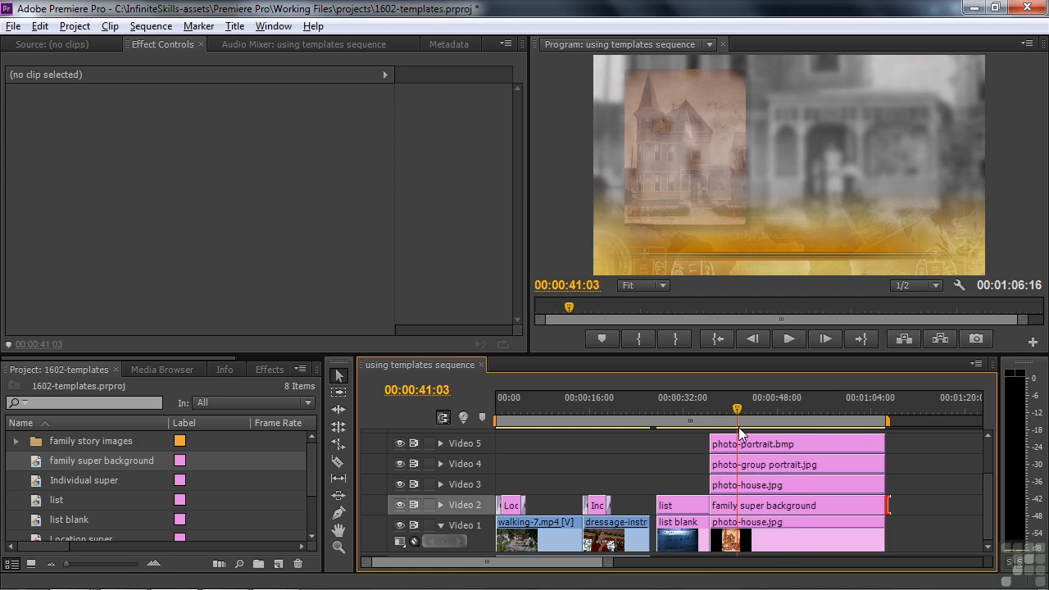
left_click_drag(716, 503, 738, 506)
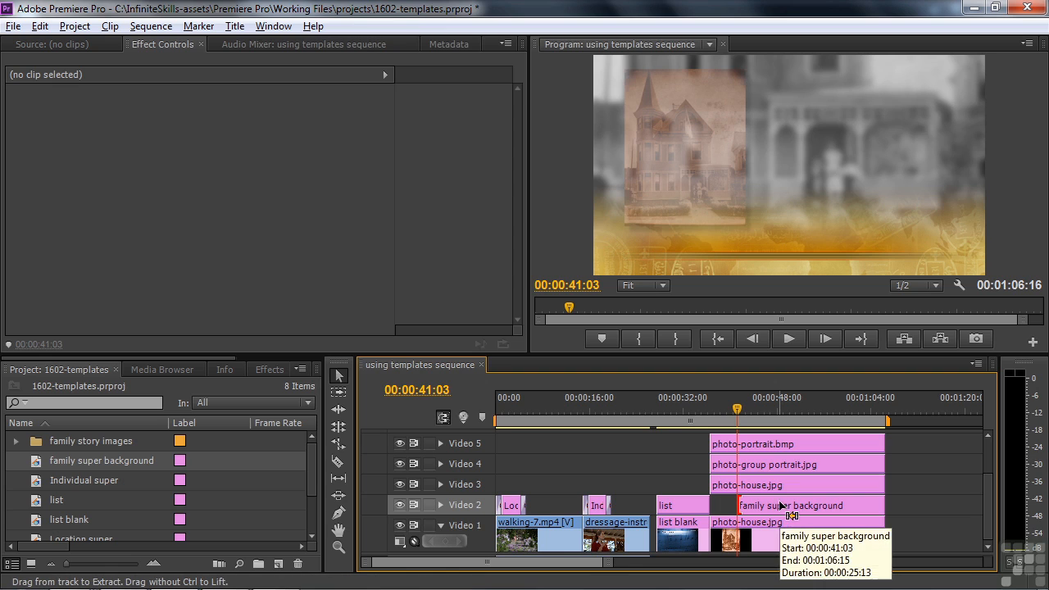
left_click(732, 418)
key("space")
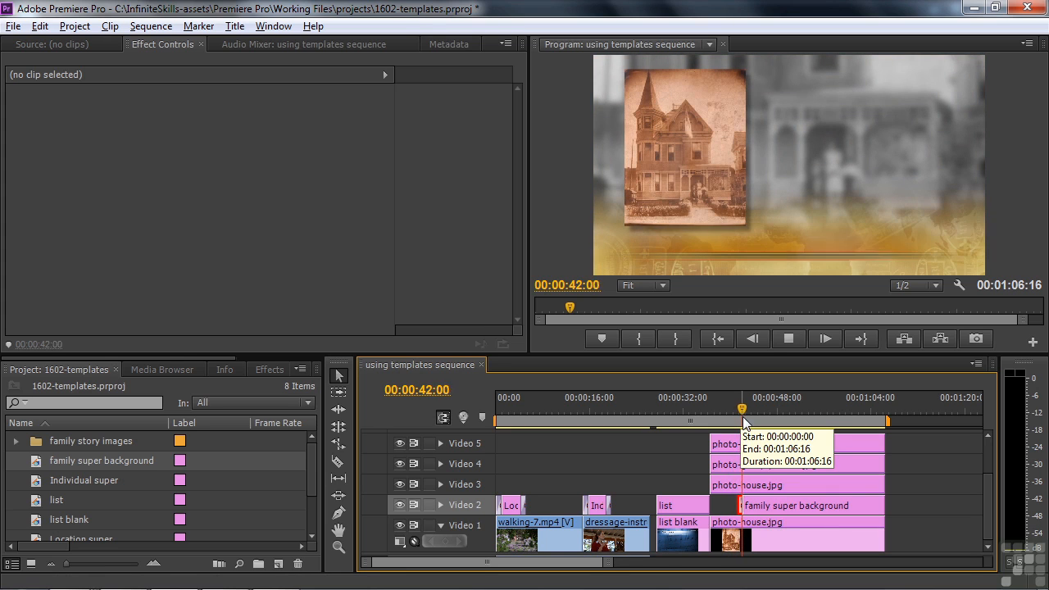
key("space")
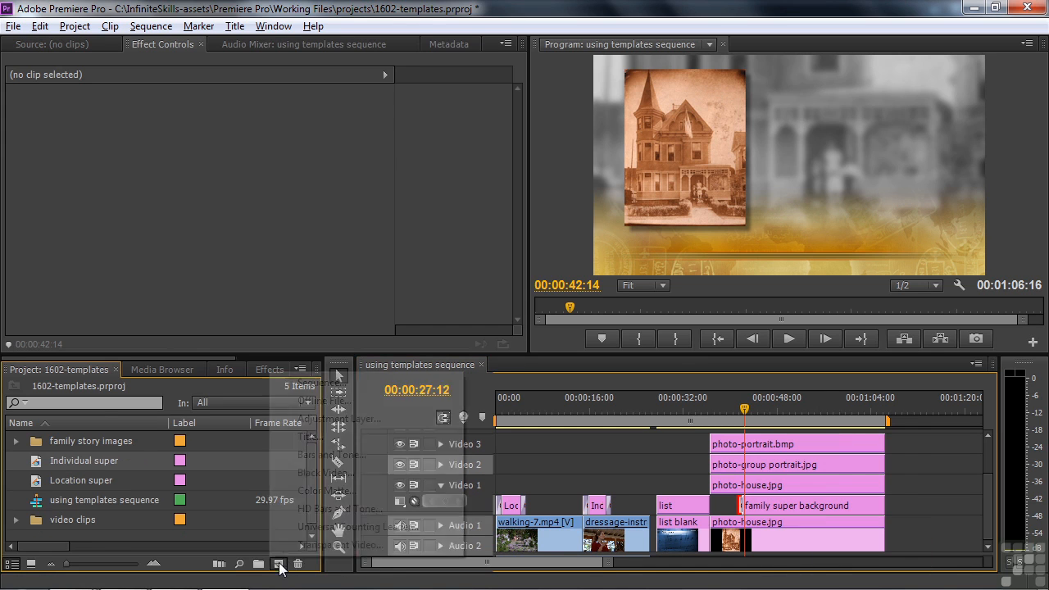
Create a new title named 'family name'.
left_click(278, 565)
left_click(312, 440)
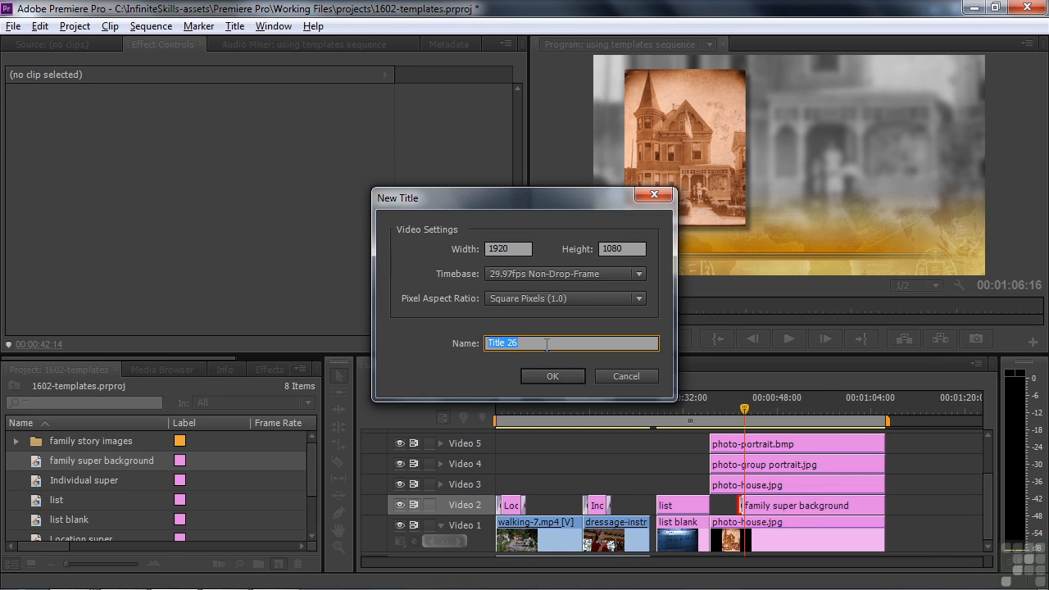
type("family name")
left_click(549, 370)
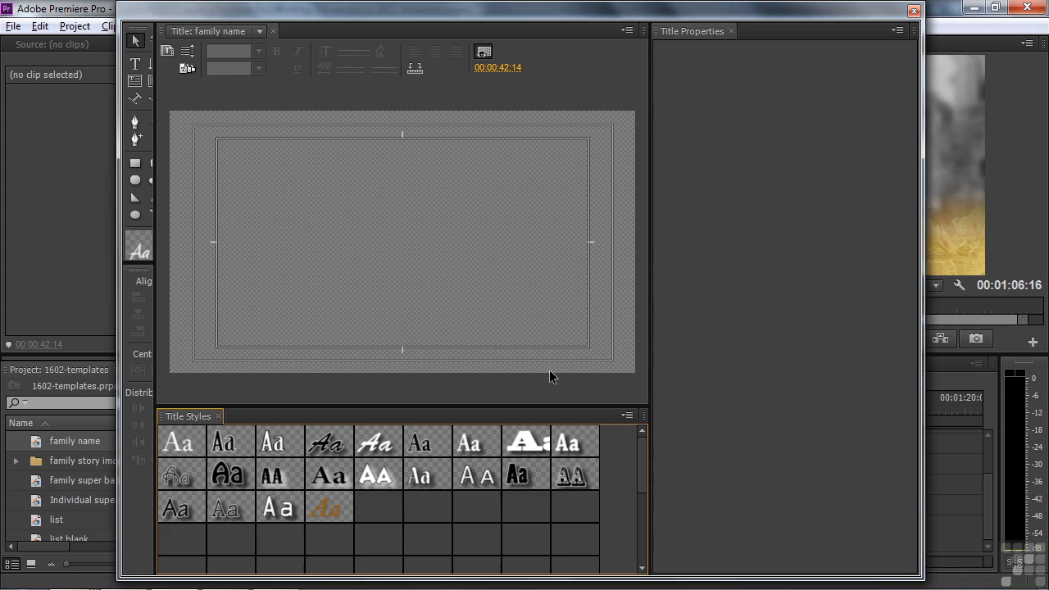
Apply the Passport_HD_low3 template from the Passport group to the title.
left_click(185, 69)
left_click(312, 407)
scroll(493, 352, "down", 3)
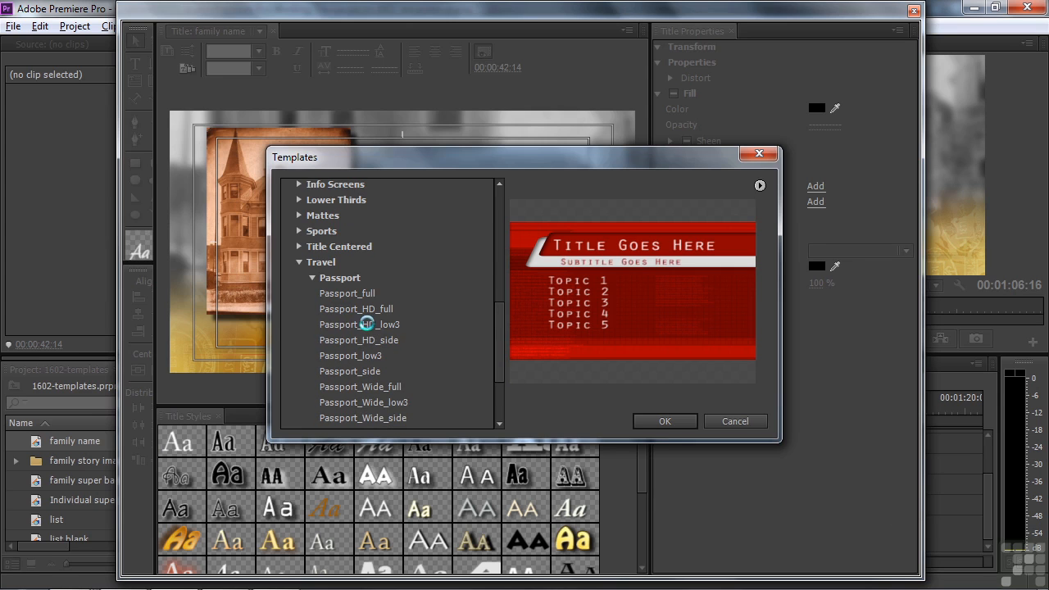
left_click(368, 324)
left_click(639, 420)
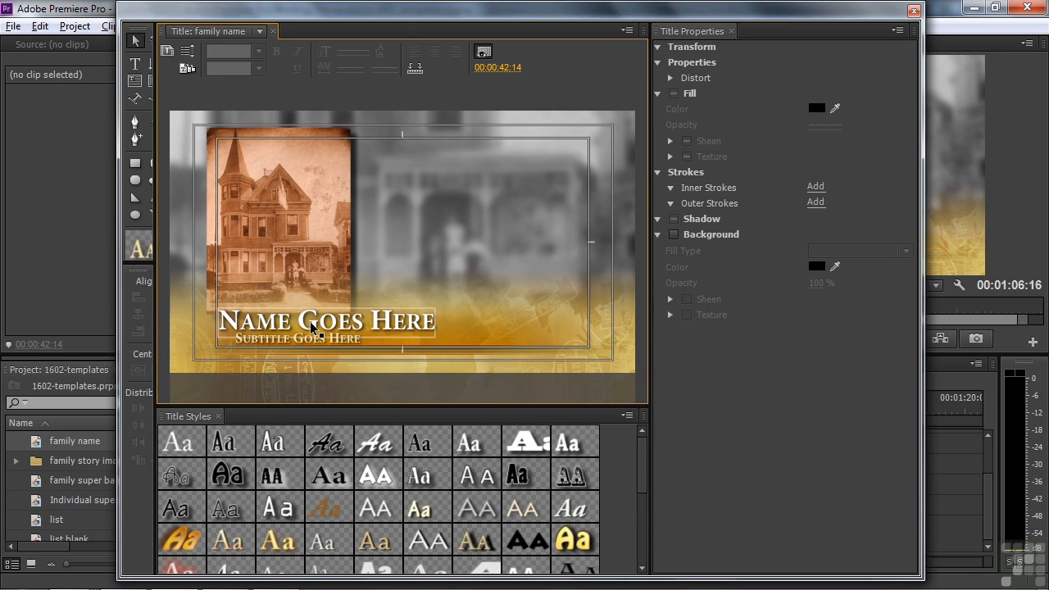
Move the Name Goes Here text to the right and shift the subtitle up and left.
left_click_drag(312, 328, 534, 312)
left_click_drag(468, 315, 468, 319)
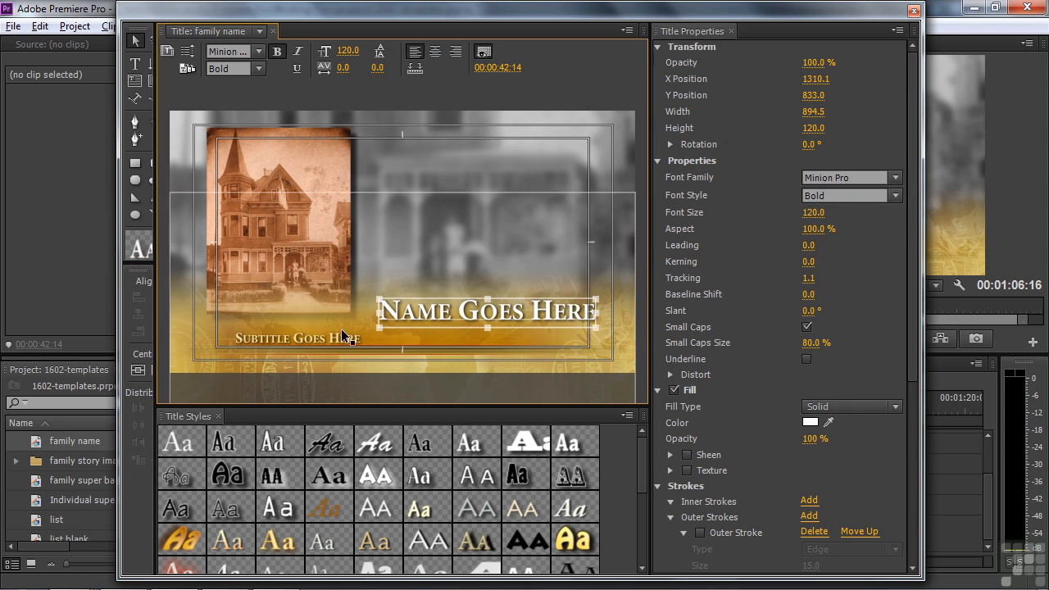
left_click(299, 337)
left_click_drag(300, 338, 288, 326)
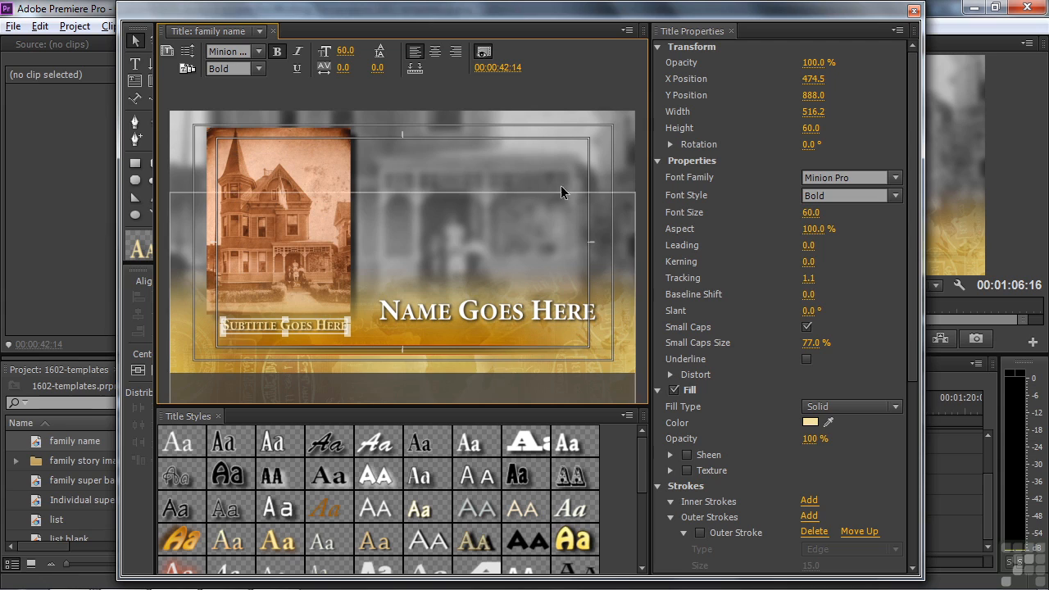
Against the family photo frame, move the name right and down, and enlarge the subtitle to about 97.
left_click_drag(488, 68, 501, 68)
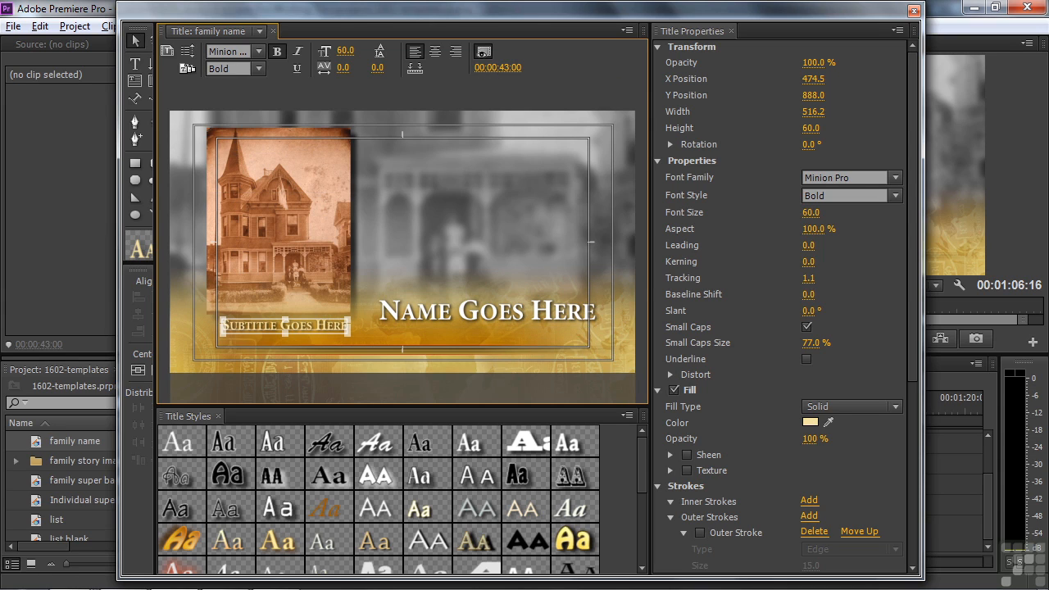
left_click_drag(713, 10, 525, 11)
left_click_drag(751, 409, 778, 408)
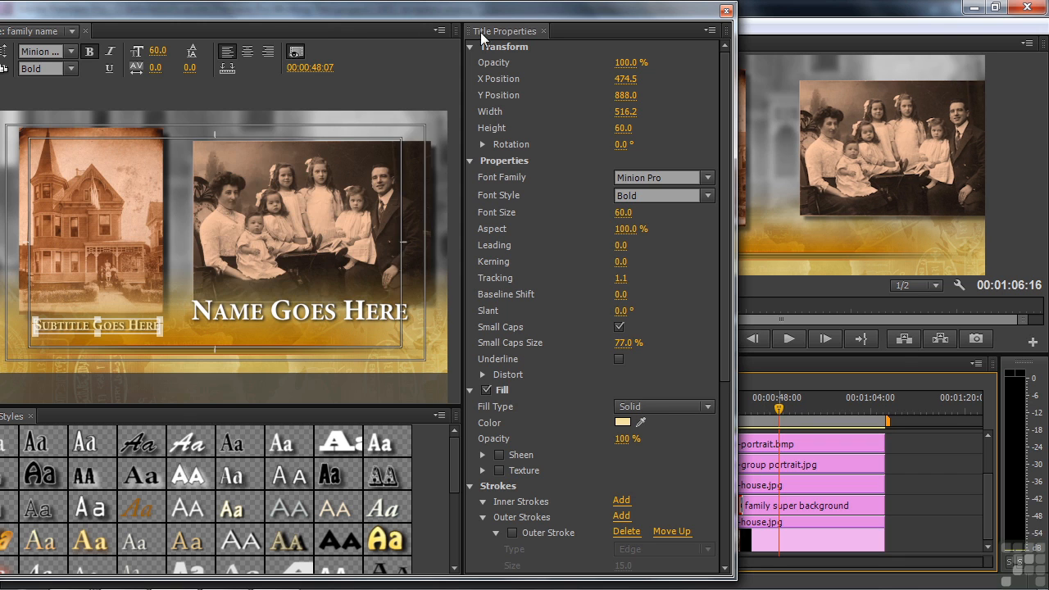
left_click_drag(449, 14, 659, 14)
left_click(492, 316)
left_click_drag(494, 318, 517, 329)
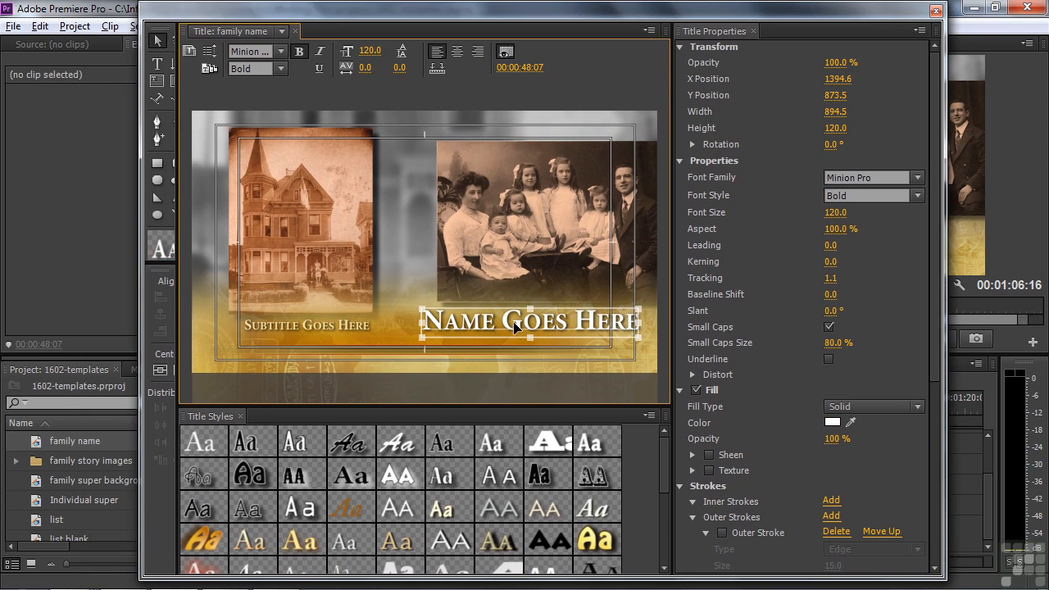
left_click(277, 325)
left_click_drag(362, 330, 379, 343)
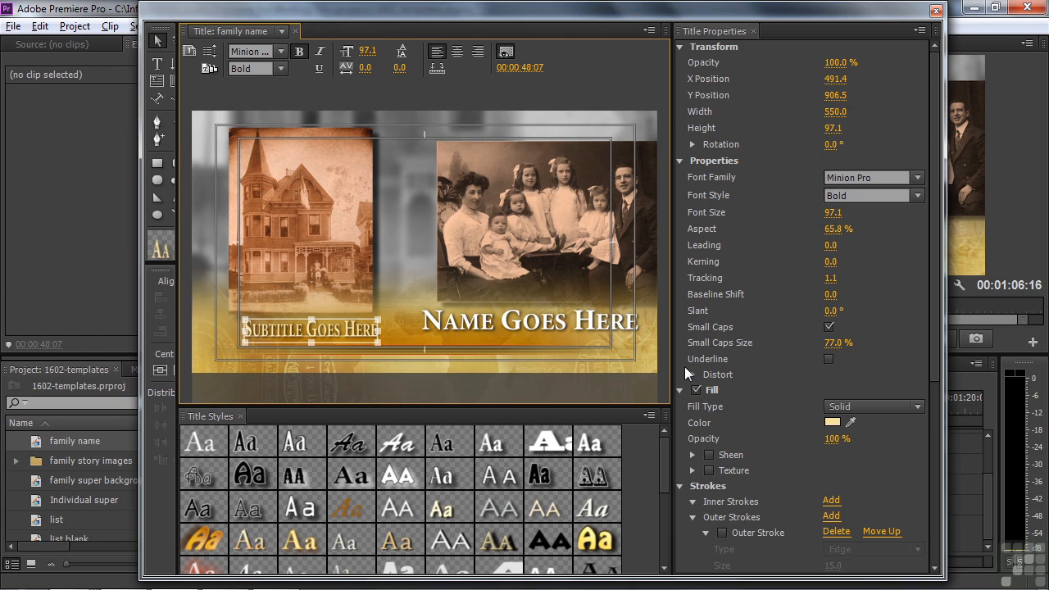